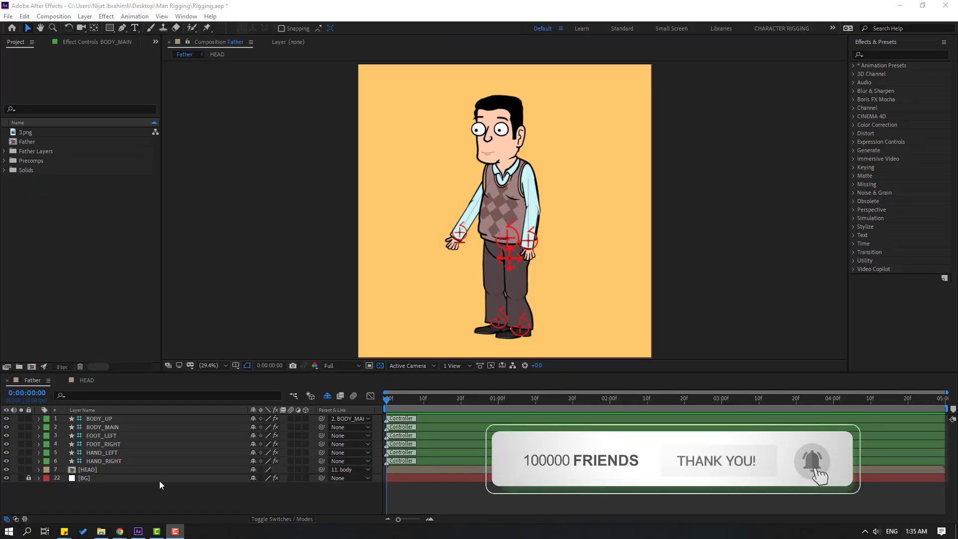
Keyframe the starting stride at frame 0 with FOOT_LEFT at X position 844.5 and FOOT_RIGHT at X position 1228.5.
click(496, 322)
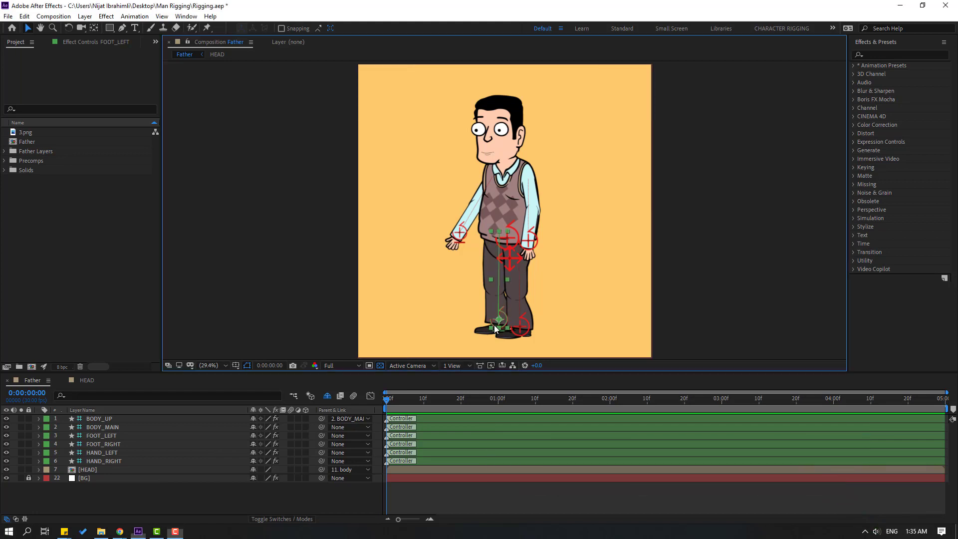
key(p)
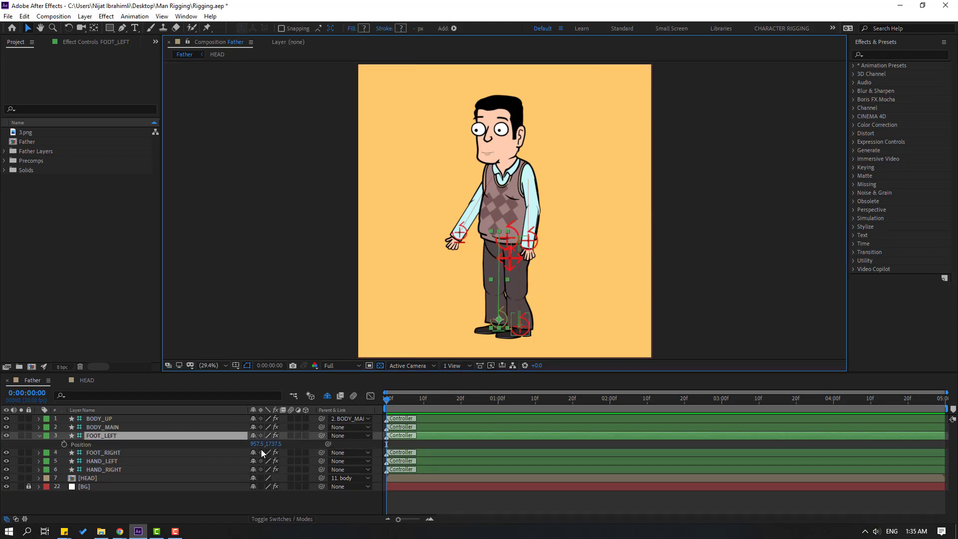
drag(255, 444, 205, 450)
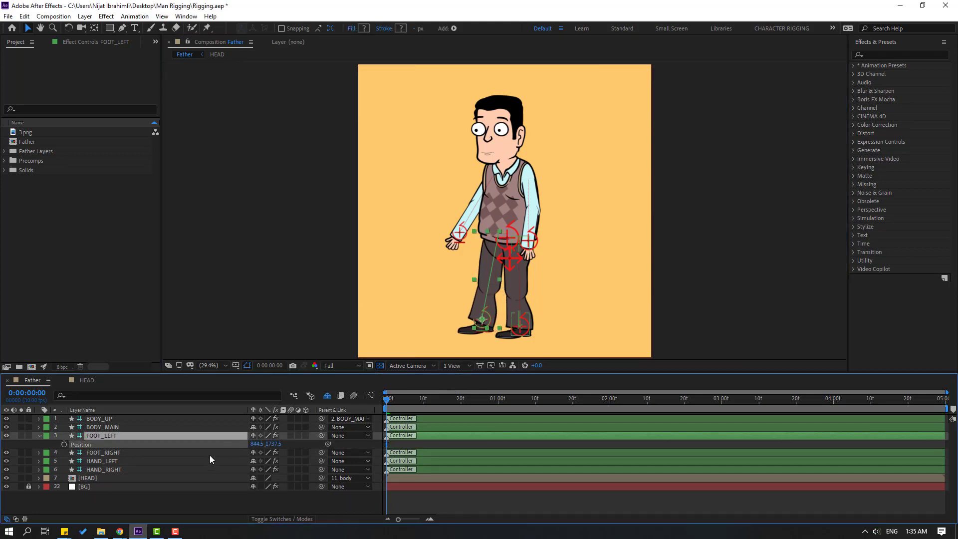
click(96, 453)
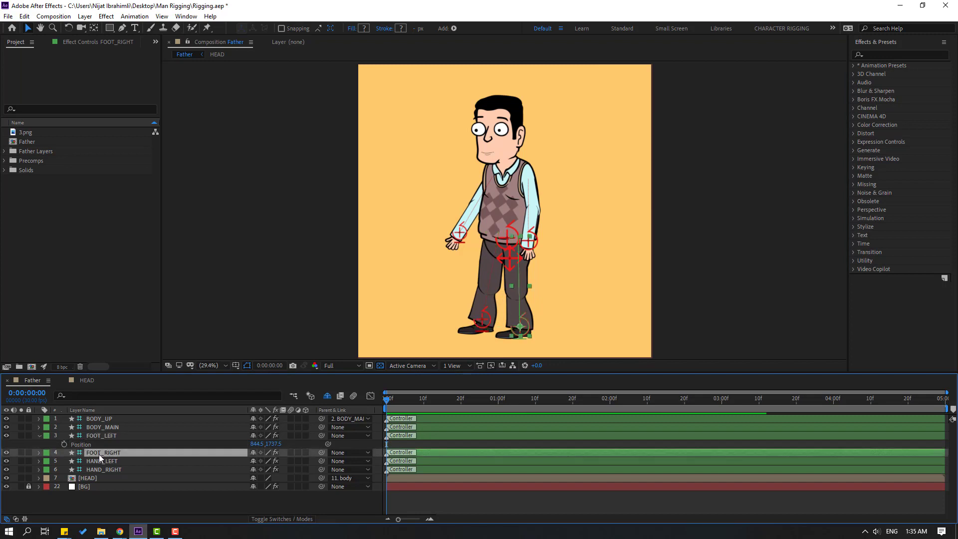
key(p)
drag(259, 460, 311, 455)
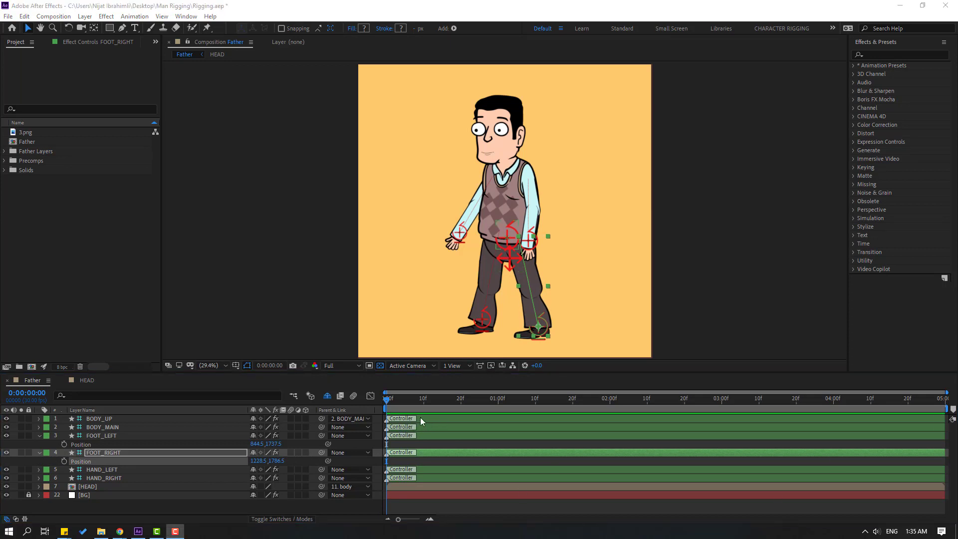
click(64, 444)
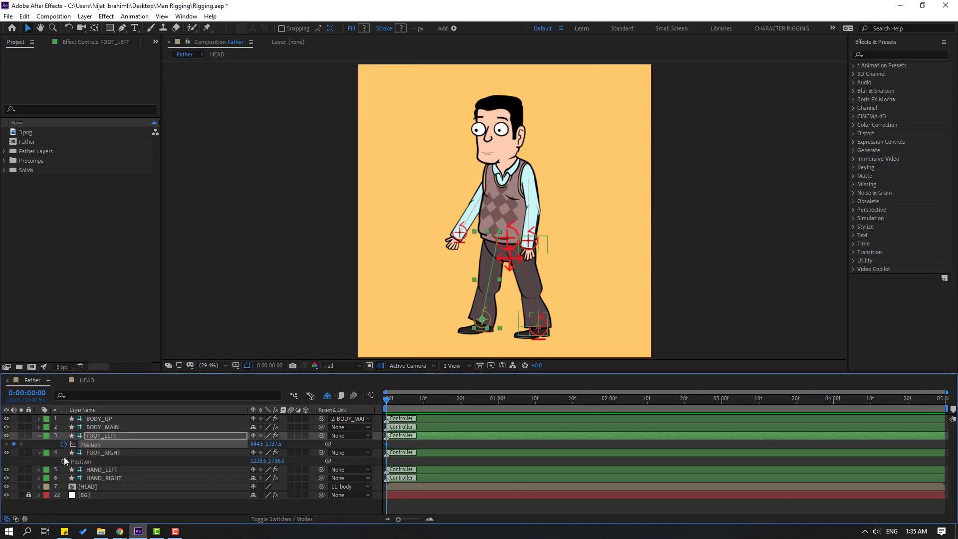
click(63, 461)
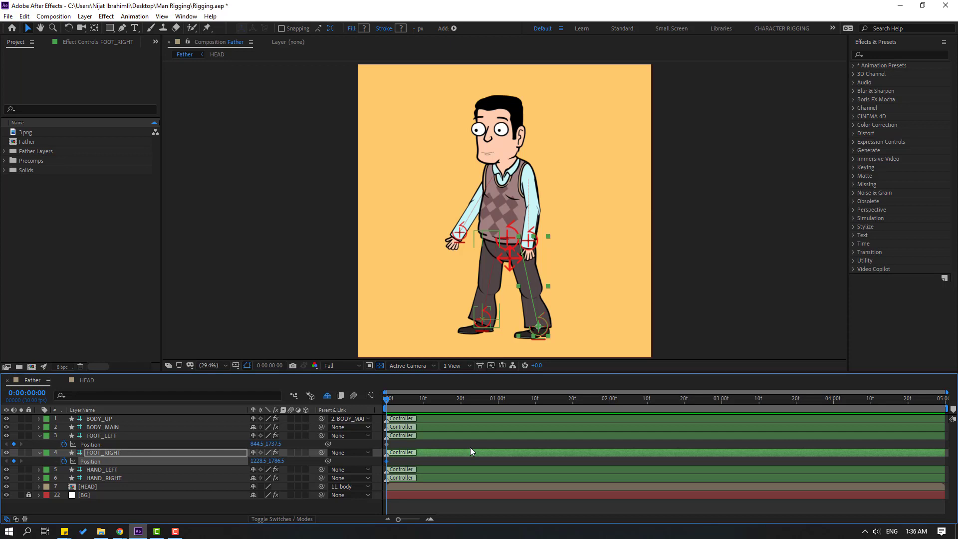
At frame 10, swap the stride by setting FOOT_LEFT's X position to 1138.5 and FOOT_RIGHT's X position to 865.5.
key(shift+Page_Down)
click(100, 436)
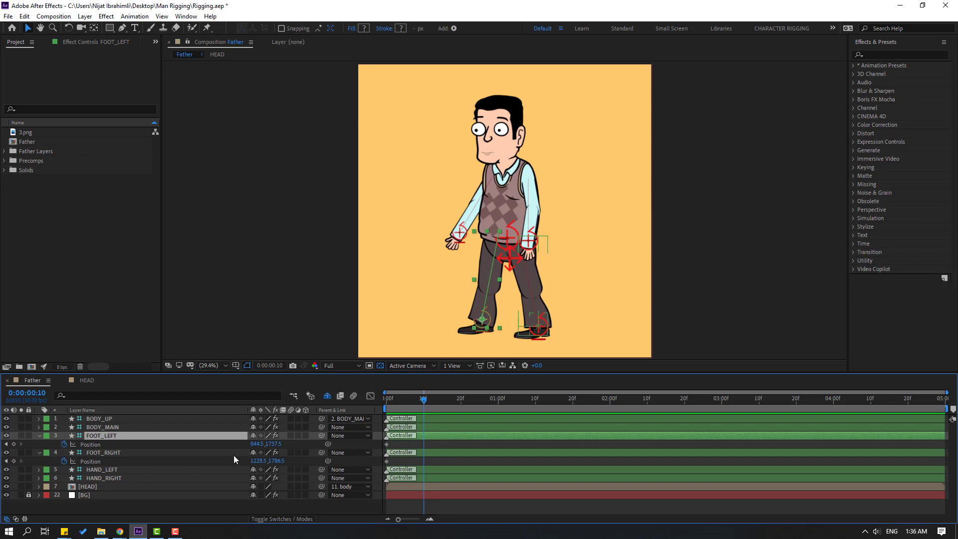
drag(257, 444, 393, 433)
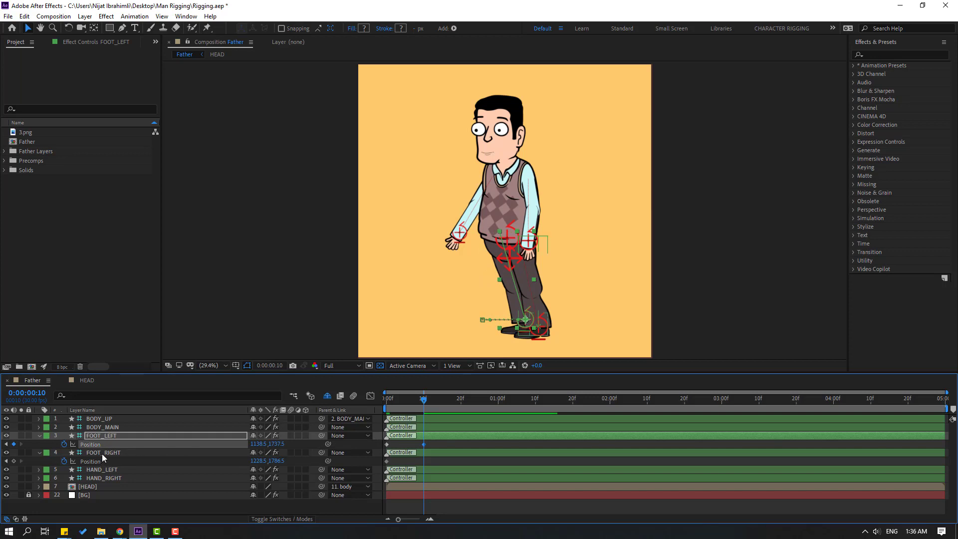
click(102, 453)
drag(260, 466, 86, 469)
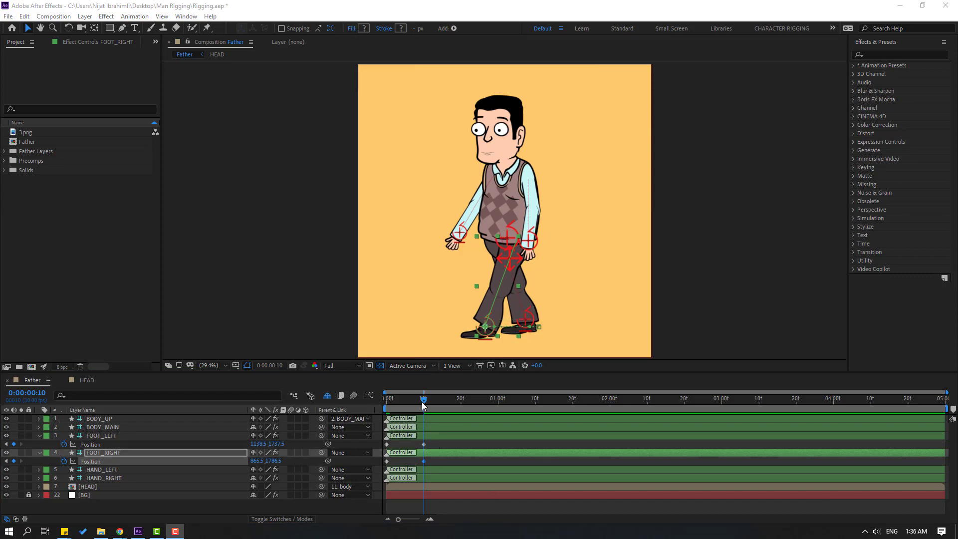
mouse_move(422, 402)
mouse_down()
mouse_move(386, 402)
mouse_move(425, 403)
mouse_up()
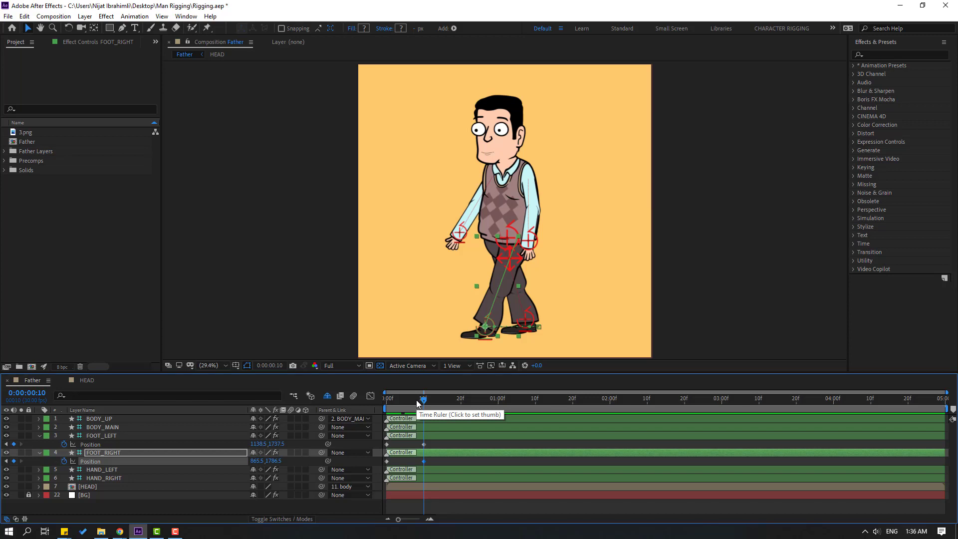
Copy the first Position keyframes of FOOT_LEFT and FOOT_RIGHT to frame 20 to close the walk loop.
key(shift+Page_Down)
click(389, 445)
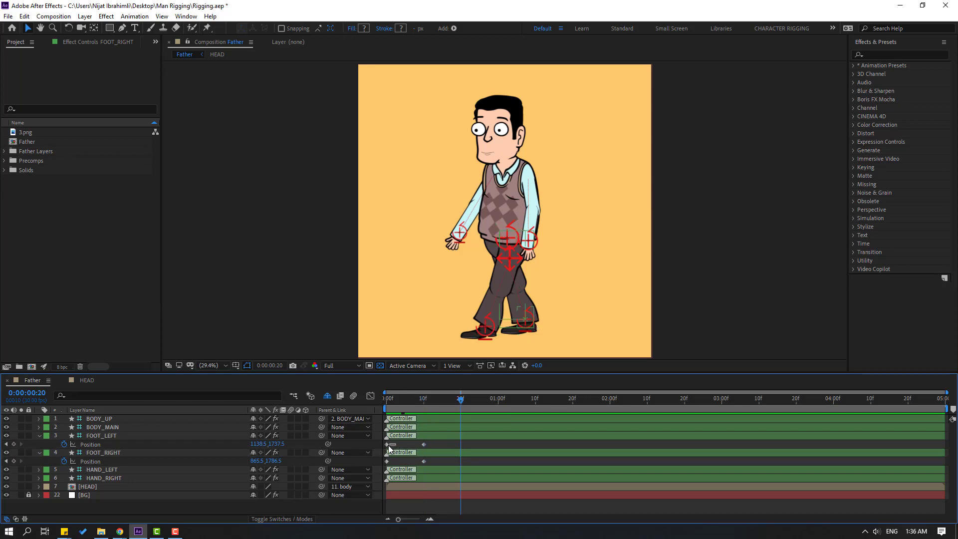
click(387, 444)
key(ctrl+c)
key(ctrl+v)
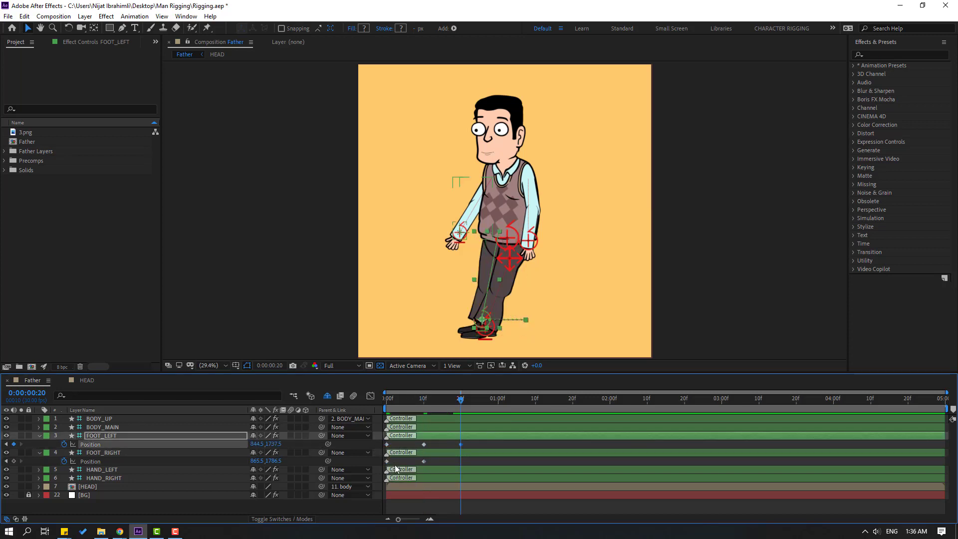
click(387, 461)
key(ctrl+c)
key(ctrl+v)
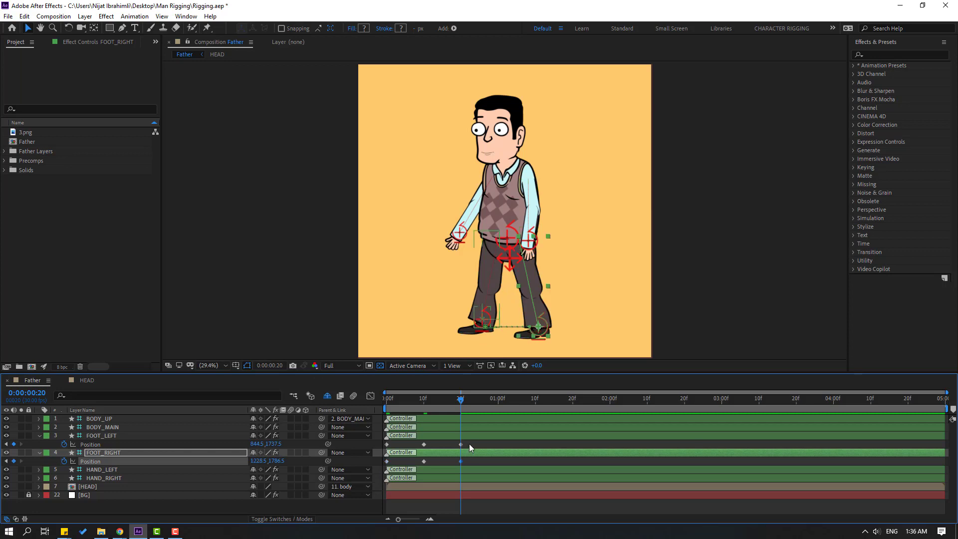
Apply Easy Ease to all Position keyframes of both foot controllers.
drag(471, 442, 383, 465)
right_click(461, 462)
mouse_move(471, 457)
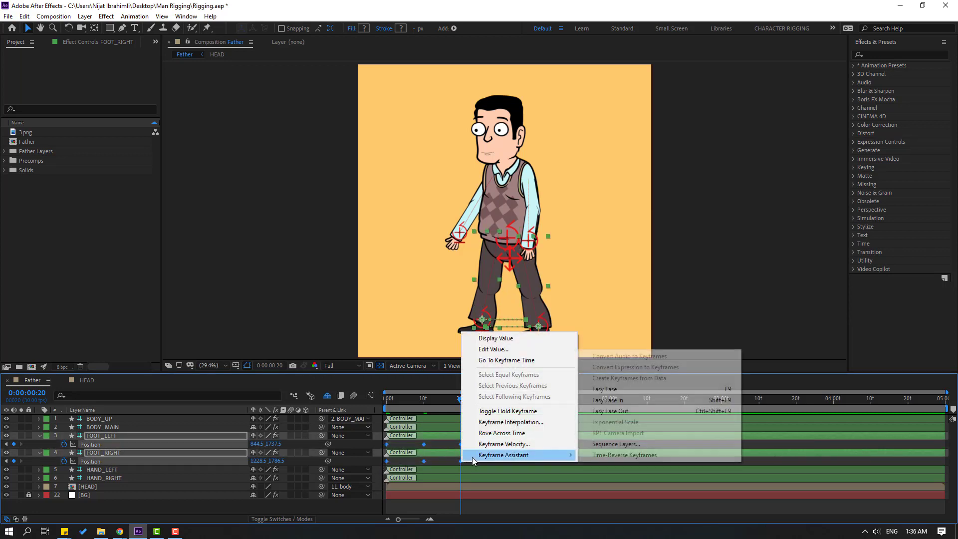
click(604, 389)
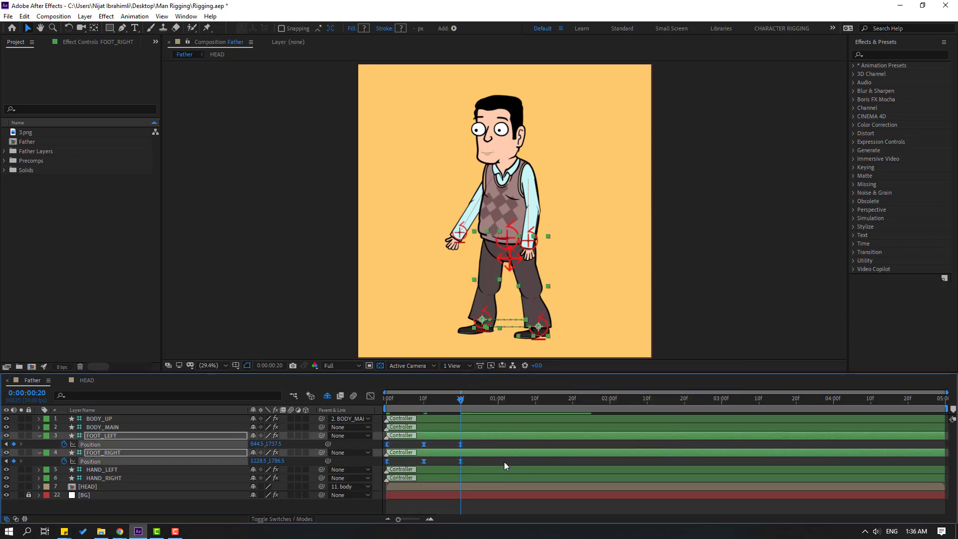
End the work area at frame 20 and preview the foot movement.
key(n)
key(space)
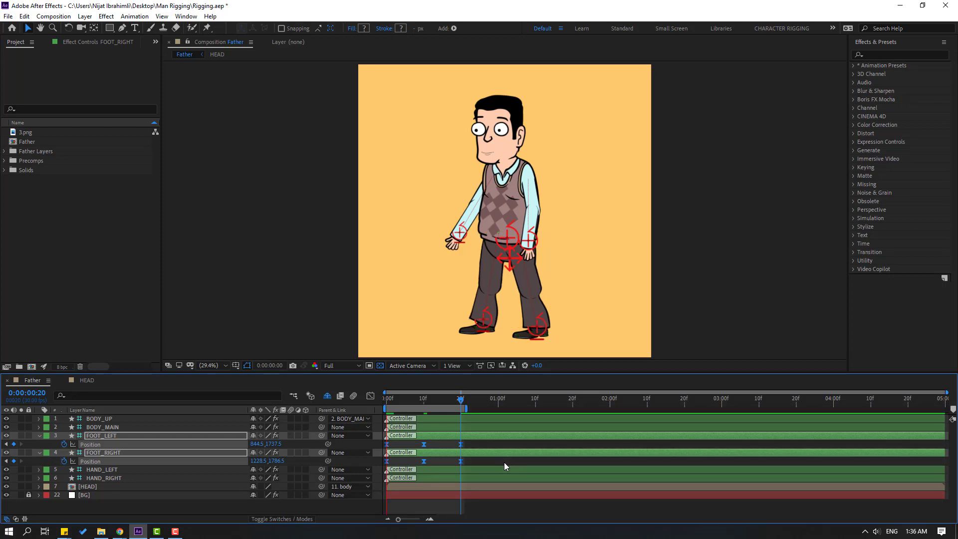
click(507, 456)
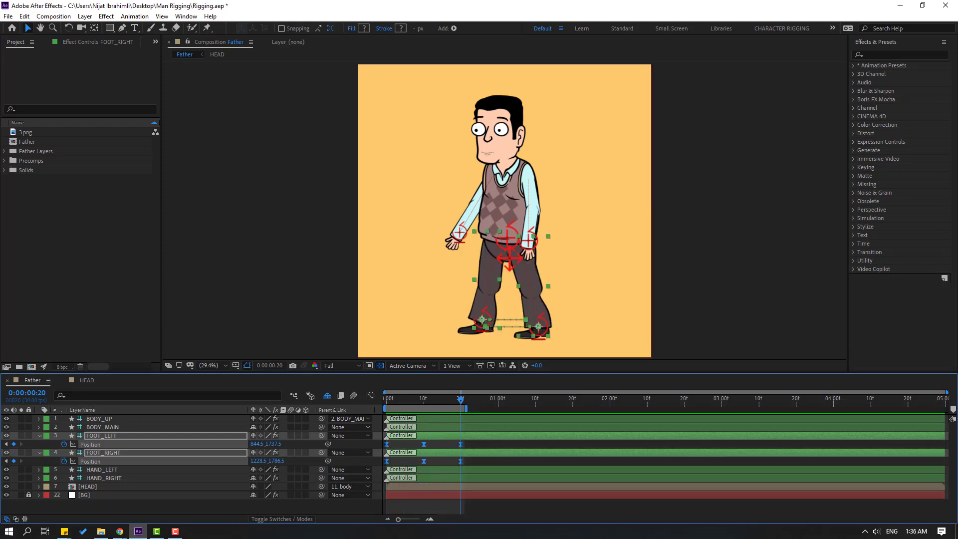
Lift FOOT_RIGHT to Y position about 1720.5 at frame 5 and FOOT_LEFT to Y position 1650.5 at frame 15, and preview the steps.
click(102, 453)
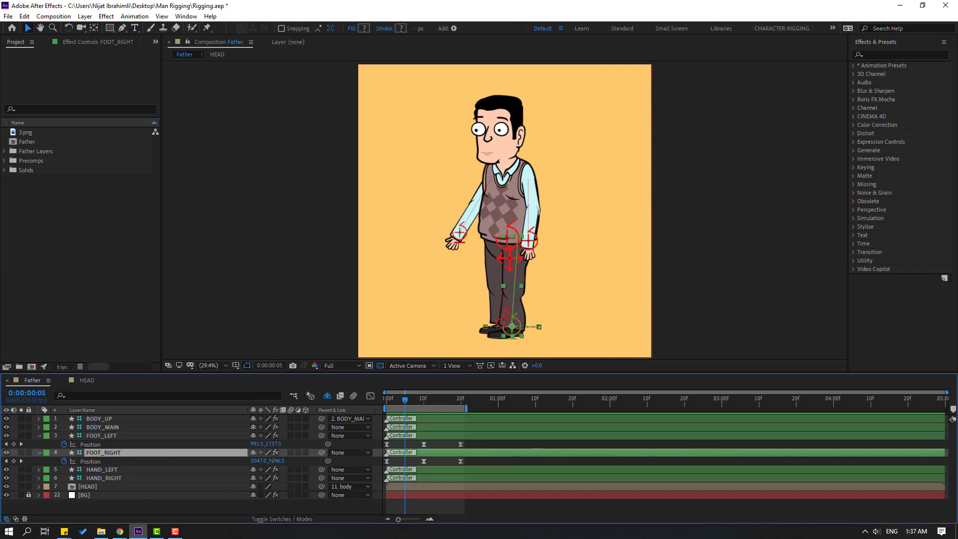
drag(272, 461, 238, 466)
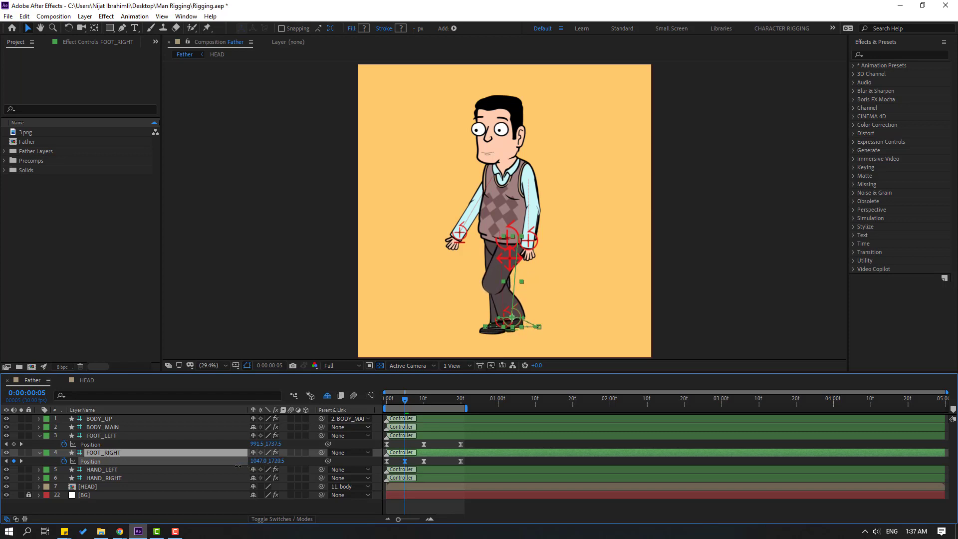
drag(412, 396, 442, 400)
click(104, 436)
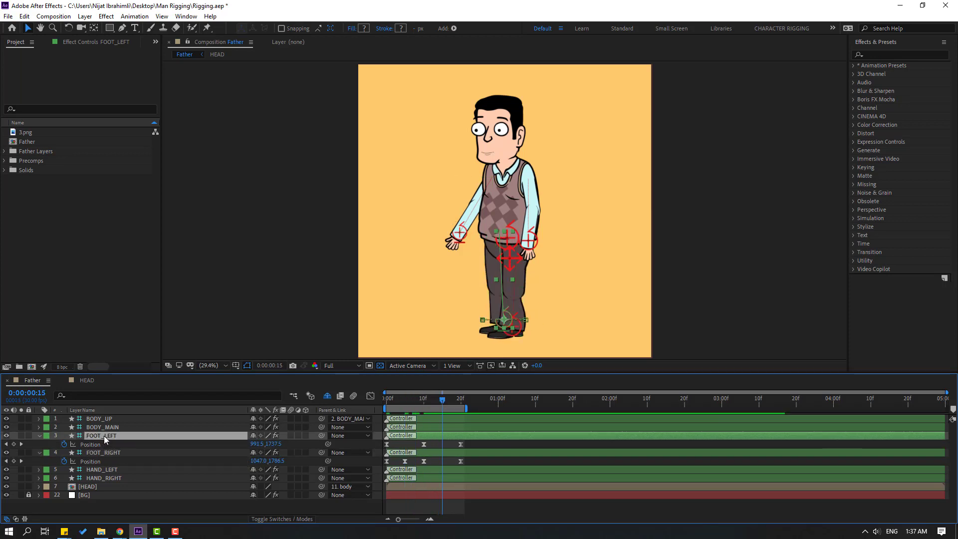
drag(275, 445, 225, 449)
key(space)
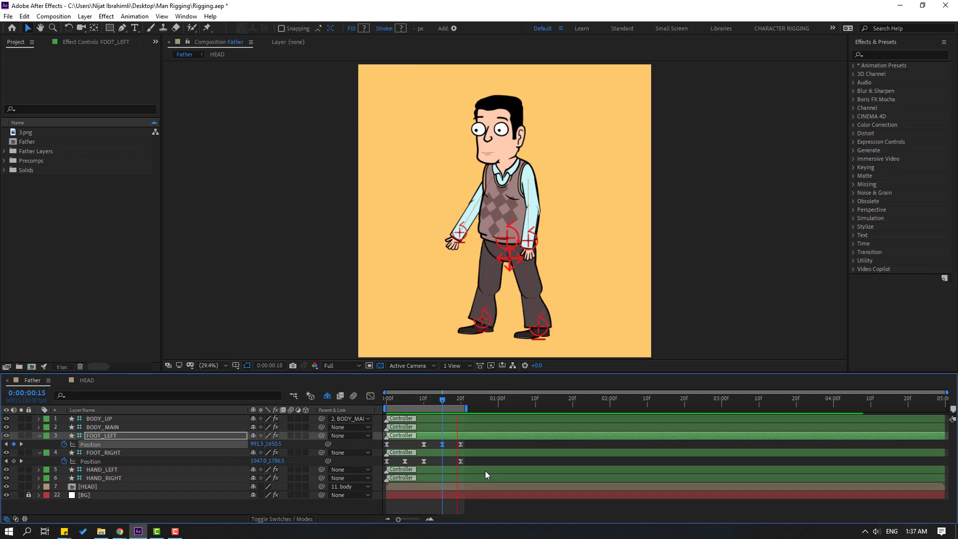
key(space)
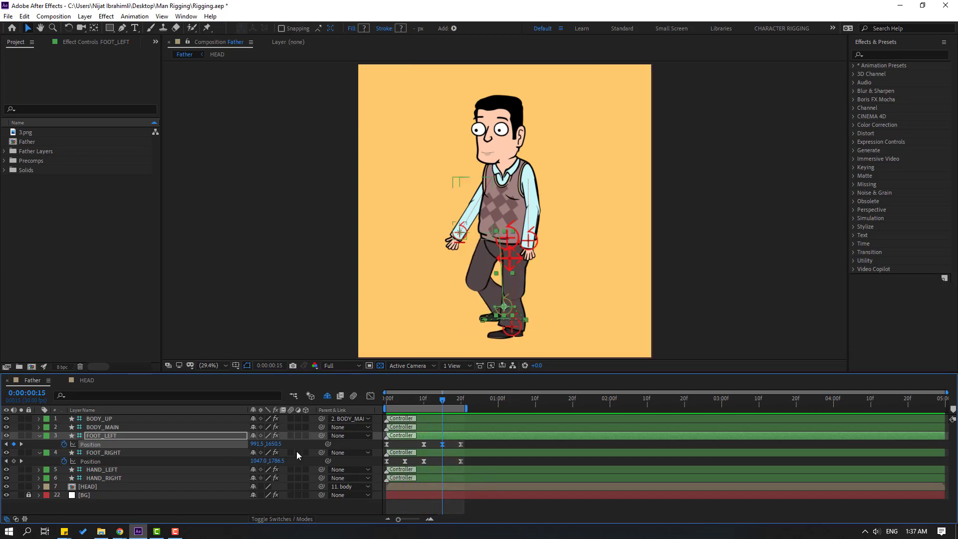
Start keyframing FOOT_LEFT's Rotation at frame 10 and set it to -42° at frame 15.
click(99, 438)
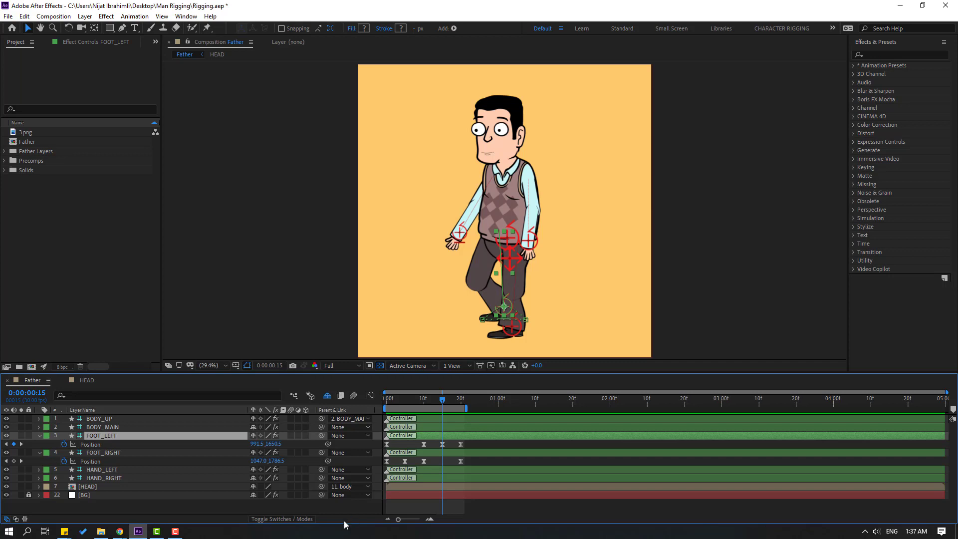
key(shift+r)
drag(422, 403, 443, 401)
click(64, 453)
drag(267, 457, 260, 454)
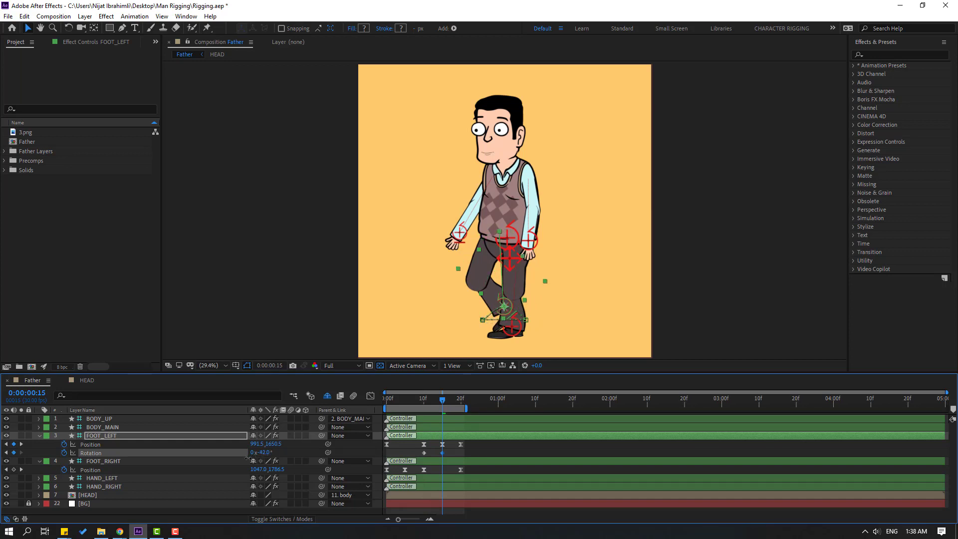
Copy FOOT_LEFT's frame 10 Rotation keyframe to frame 20.
drag(448, 399, 461, 399)
click(424, 453)
key(ctrl+c)
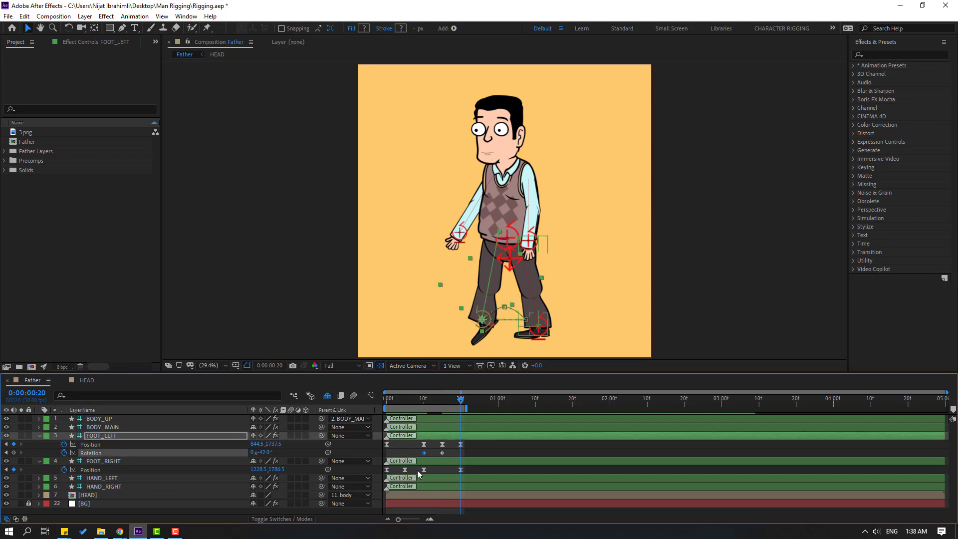
key(ctrl+v)
Apply Easy Ease to FOOT_LEFT's Rotation keyframes and play back the walk.
right_click(424, 453)
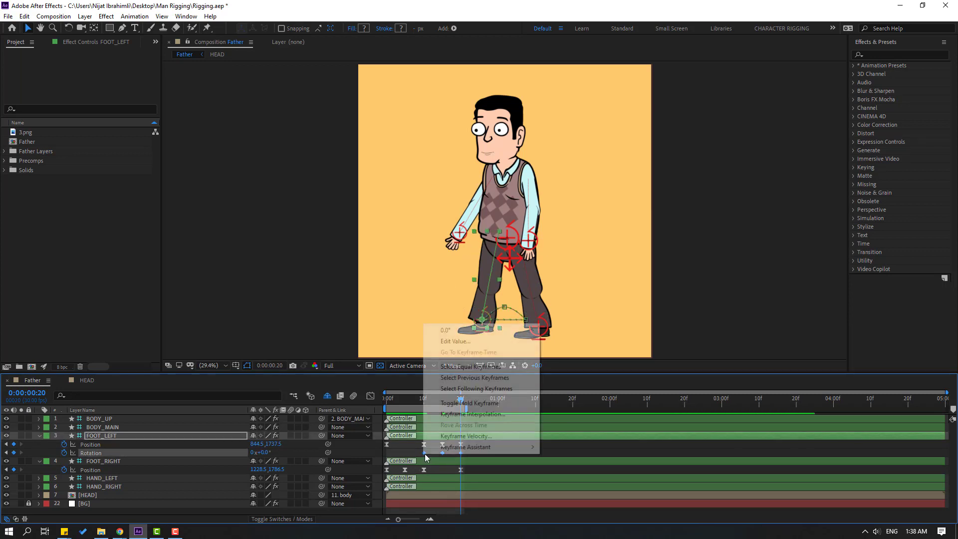
mouse_move(449, 447)
click(568, 382)
click(505, 451)
key(space)
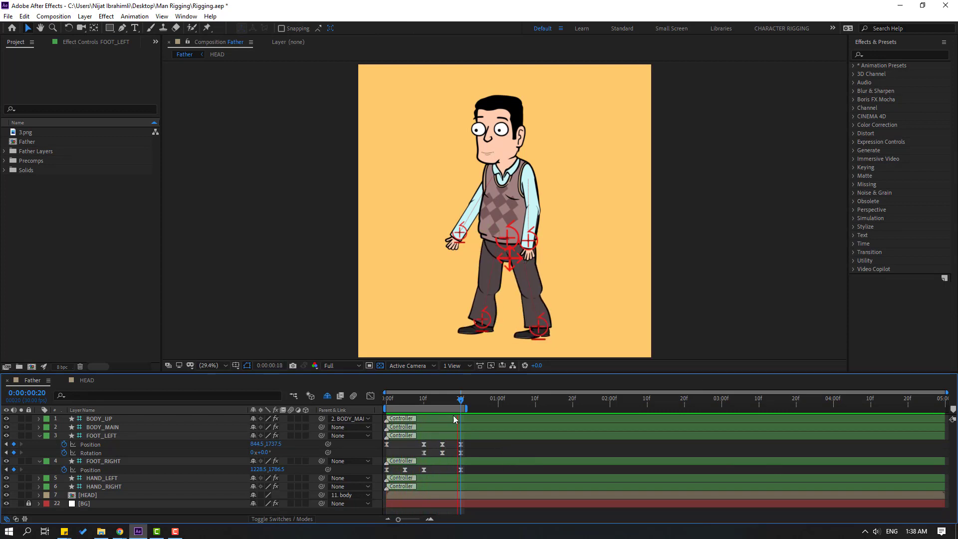
Raise FOOT_LEFT further at frame 15 by setting its Y position to 1607.5, and preview the result.
click(441, 398)
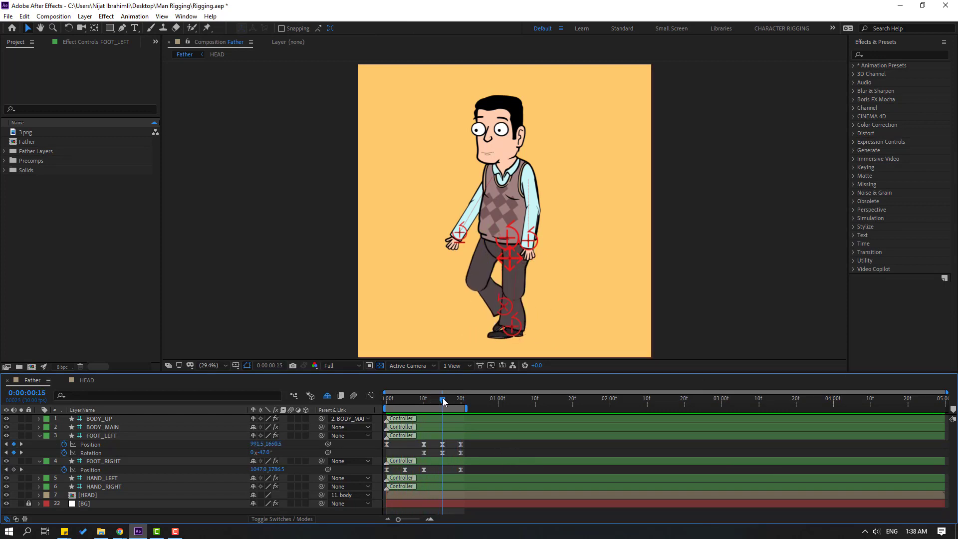
click(442, 445)
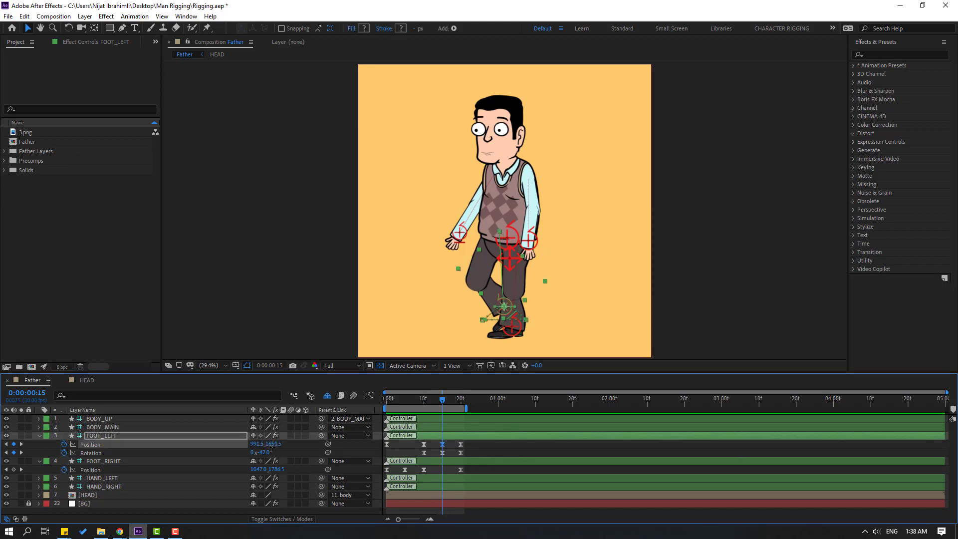
drag(272, 445, 255, 453)
key(space)
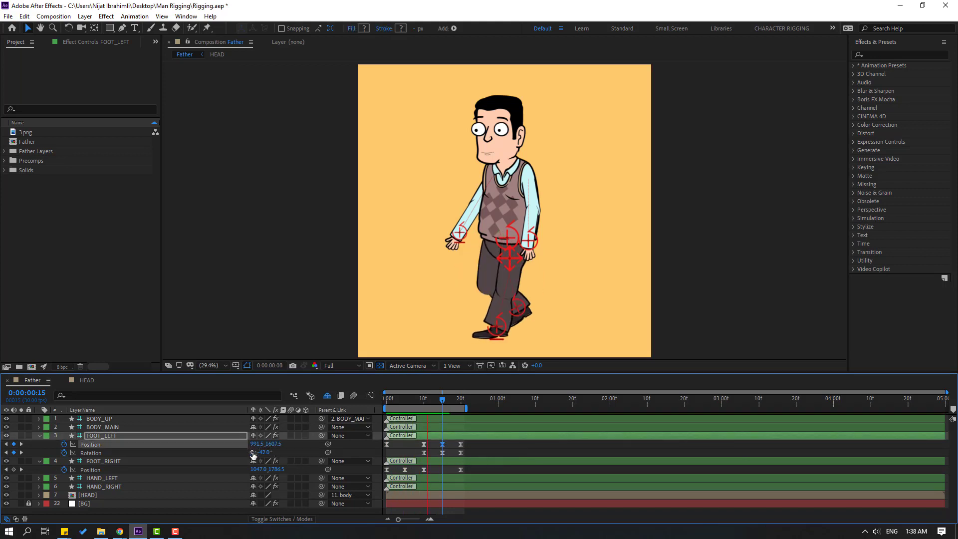
key(space)
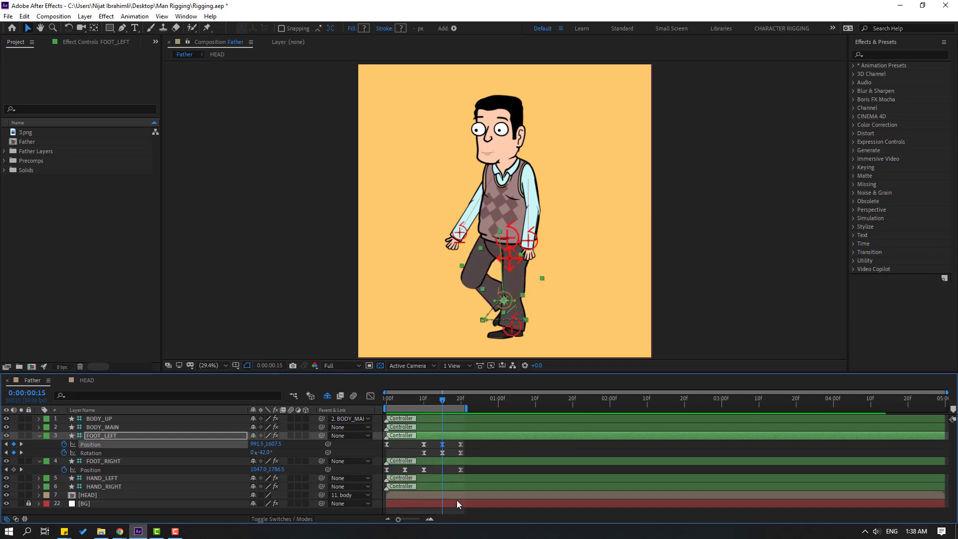
Start keyframing FOOT_RIGHT's Rotation at frame 0 and set it to -33° at frame 5.
click(100, 462)
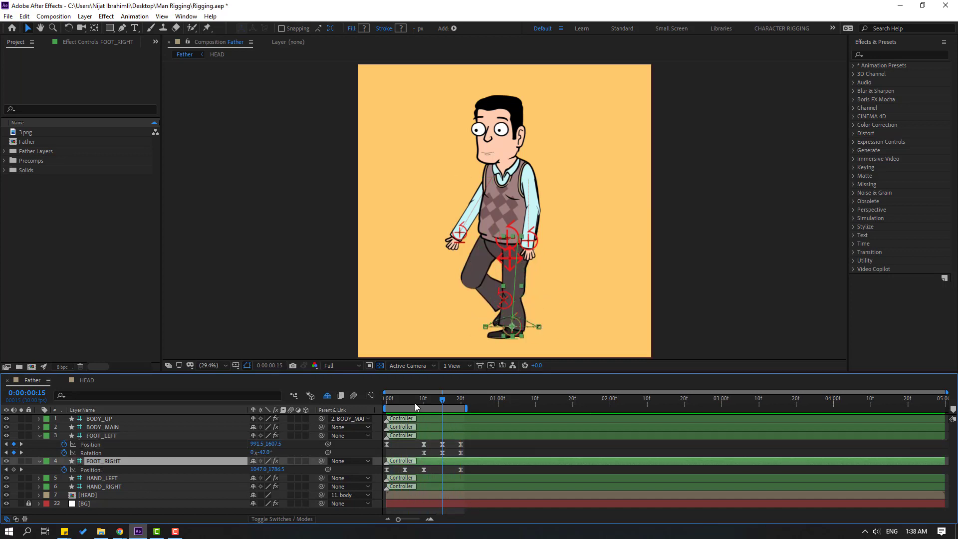
drag(401, 399, 375, 408)
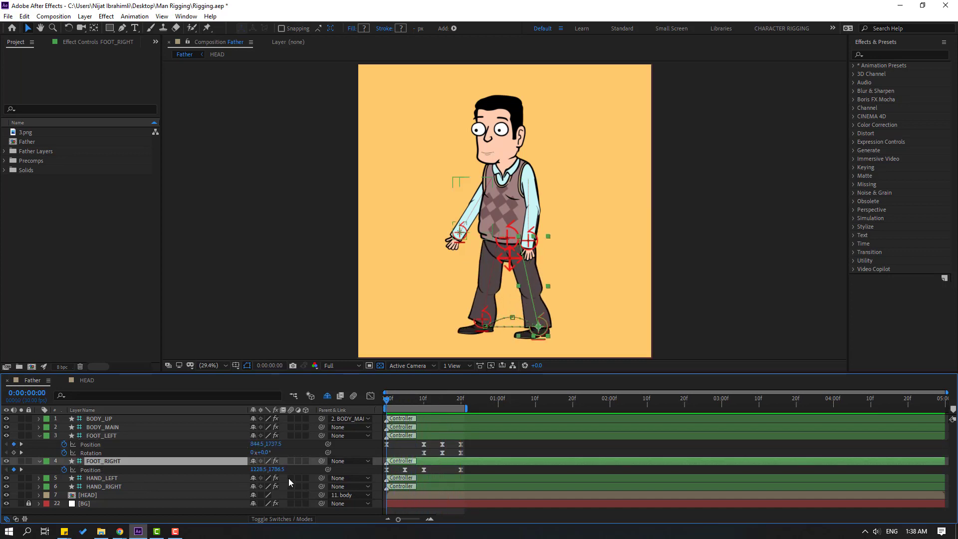
key(shift+r)
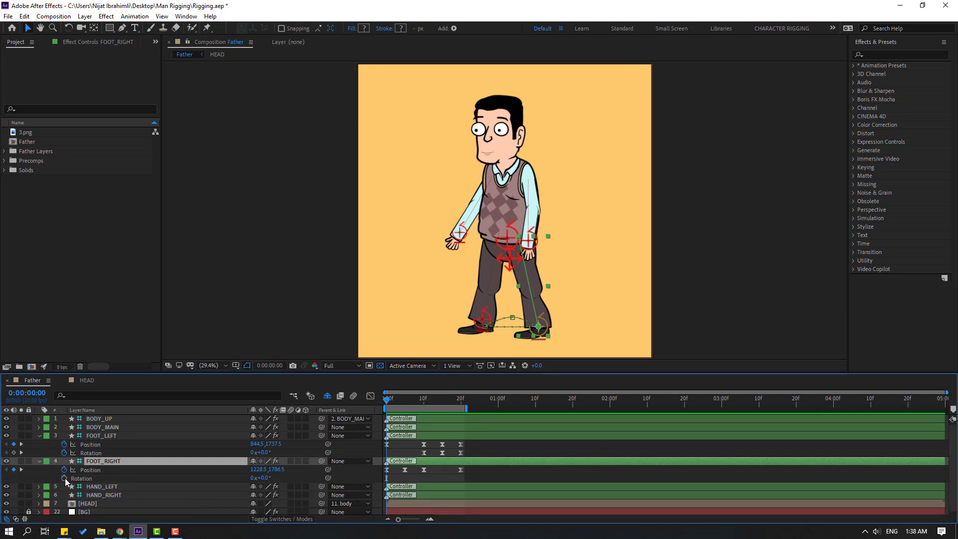
click(64, 478)
drag(402, 401, 406, 400)
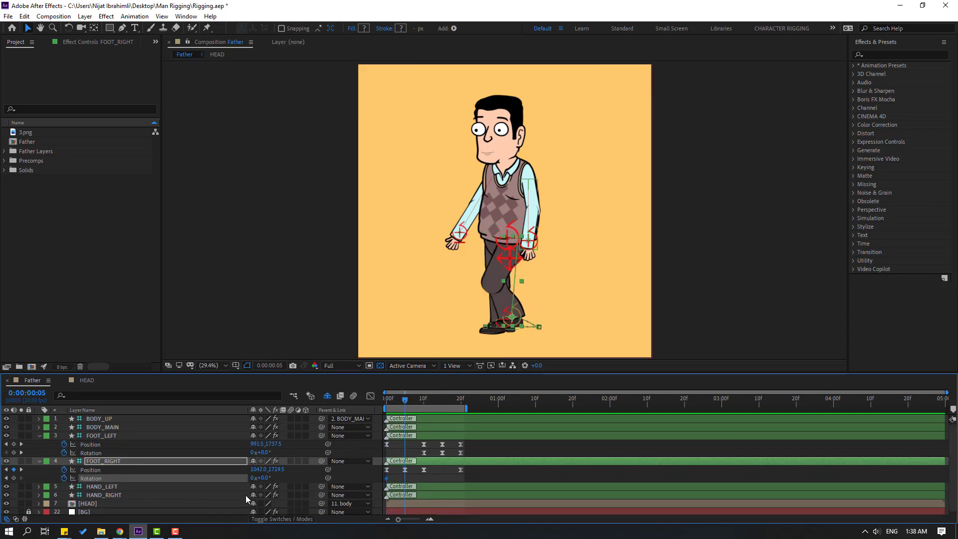
drag(262, 478, 245, 478)
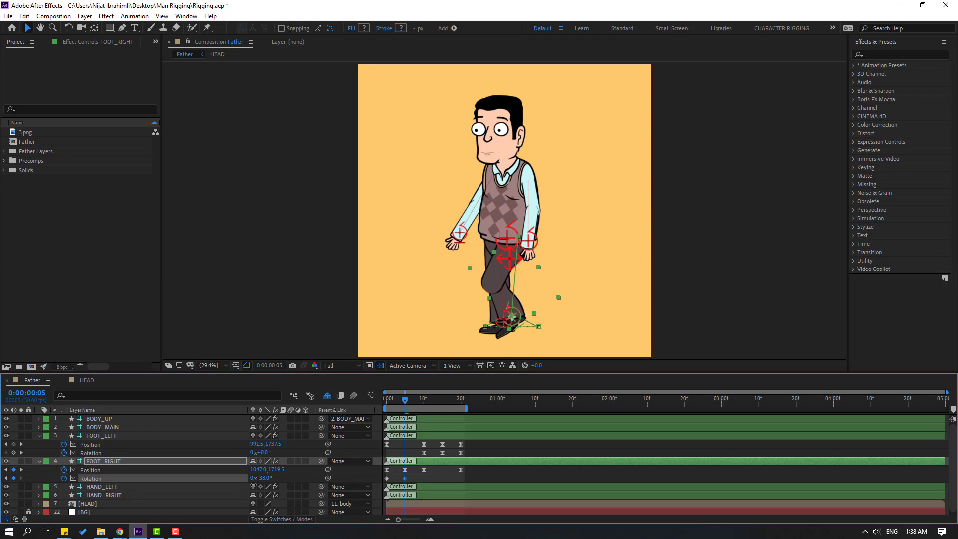
Set FOOT_RIGHT's Rotation to 0° at frame 10 and apply Easy Ease to its Rotation keyframes.
click(424, 400)
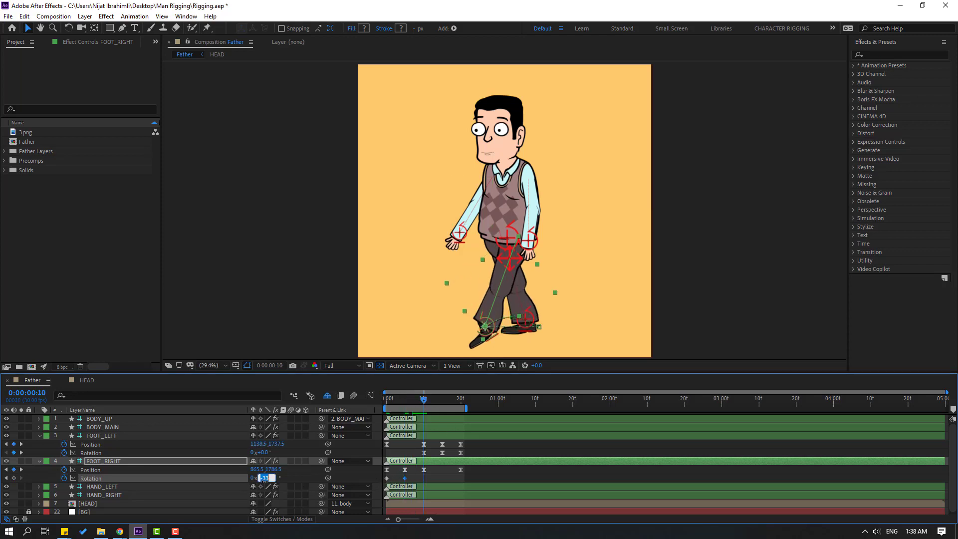
key(Return)
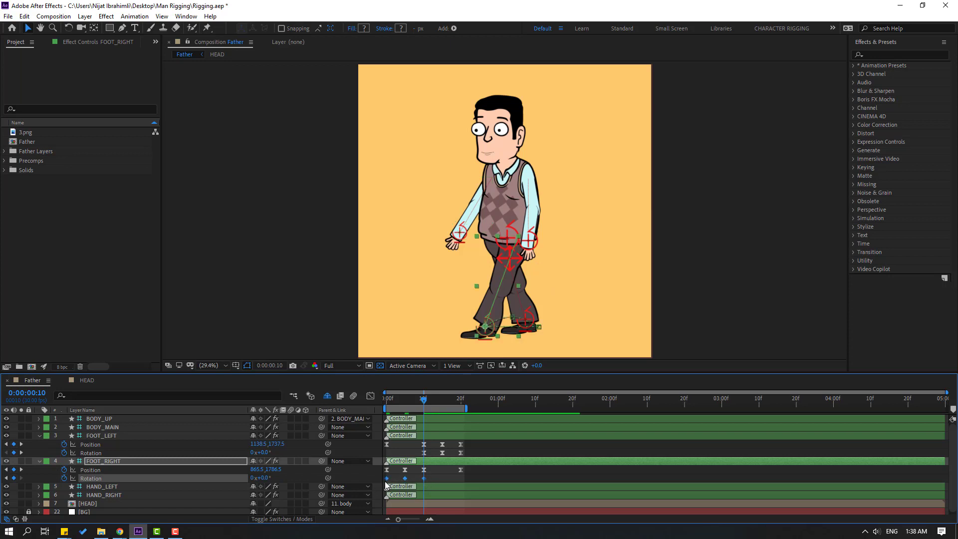
right_click(389, 478)
mouse_move(478, 471)
click(522, 405)
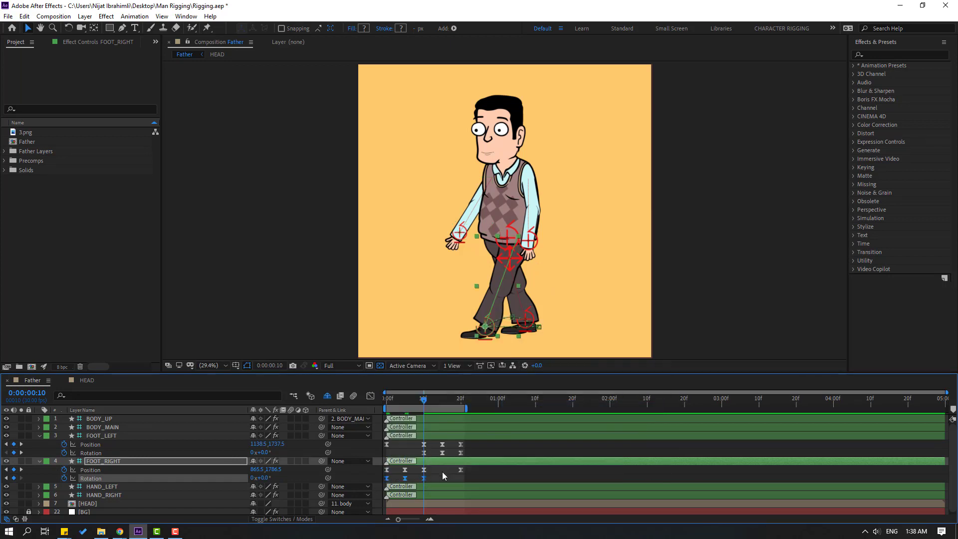
Raise FOOT_RIGHT at frame 5 by setting its Y position to 1676.5, and play back the walk.
click(405, 399)
click(404, 469)
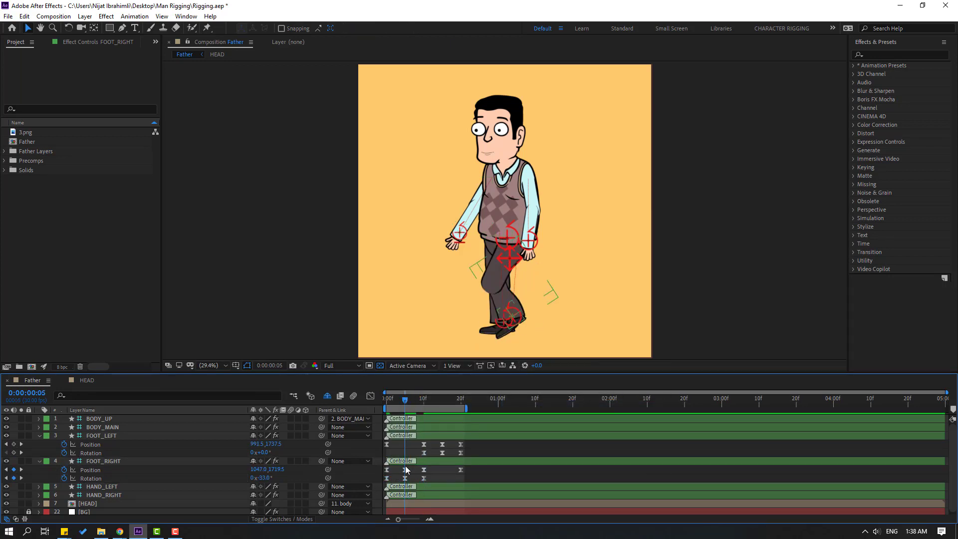
key(space)
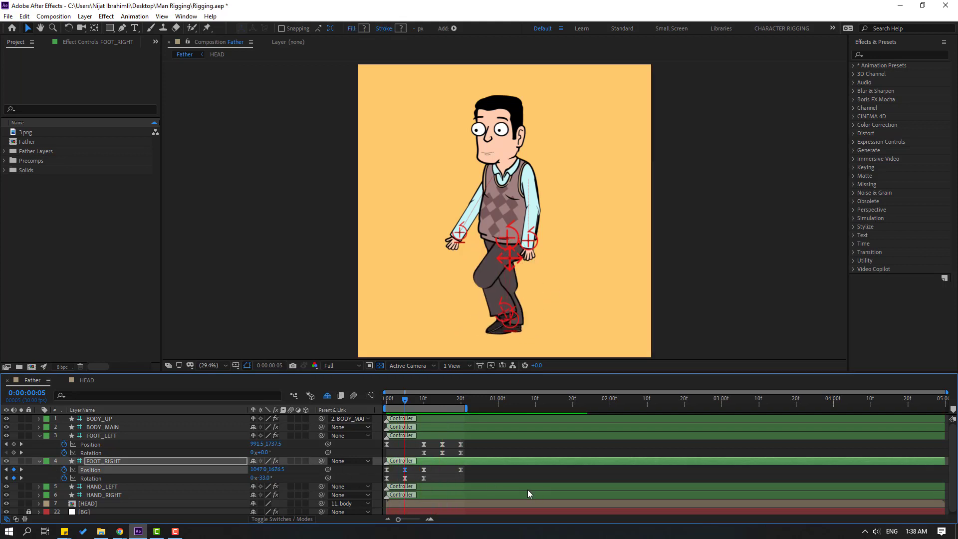
scroll(450, 310, down, 2)
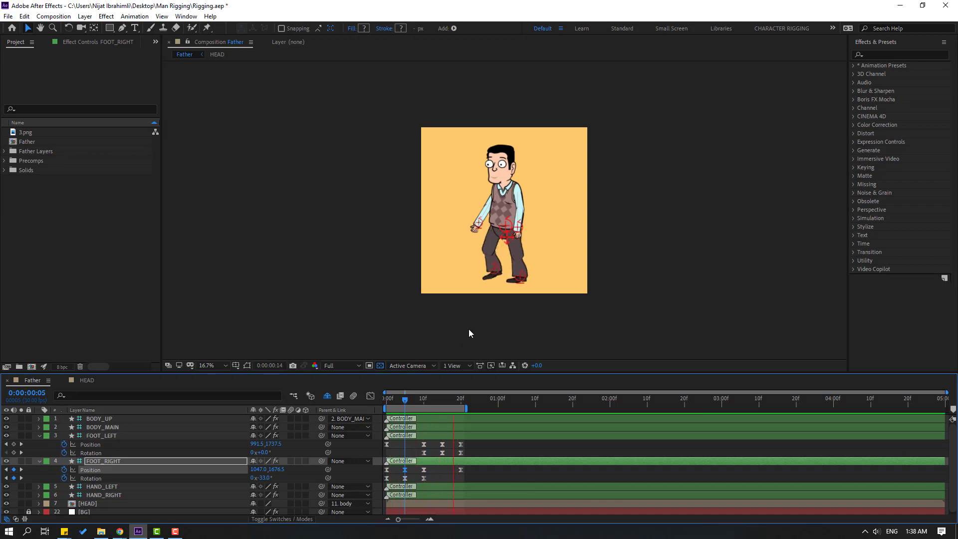
scroll(468, 328, up, 2)
click(413, 408)
key(Home)
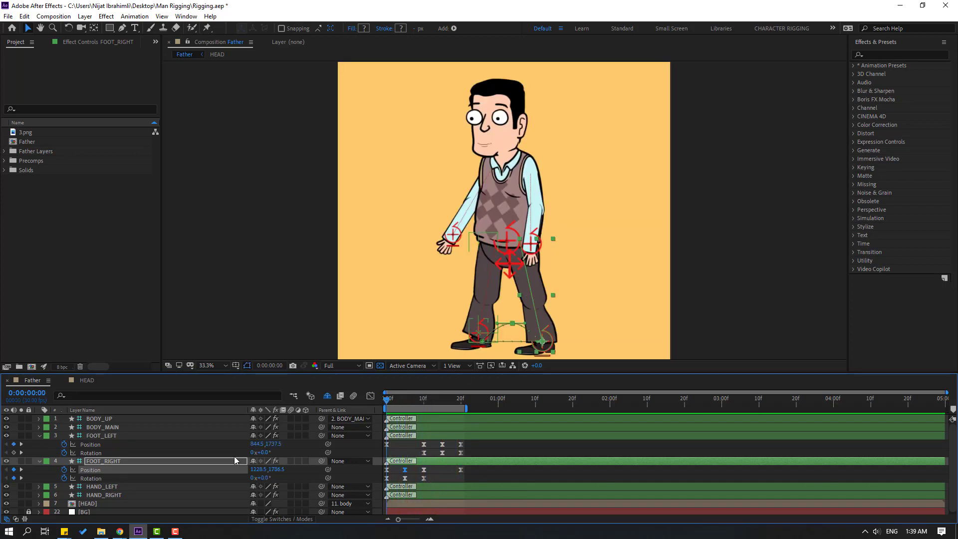
Start keyframing BODY_MAIN's Position at frame 0 and lower the body at frame 10 by setting its Y position to 1352.
click(40, 434)
click(39, 443)
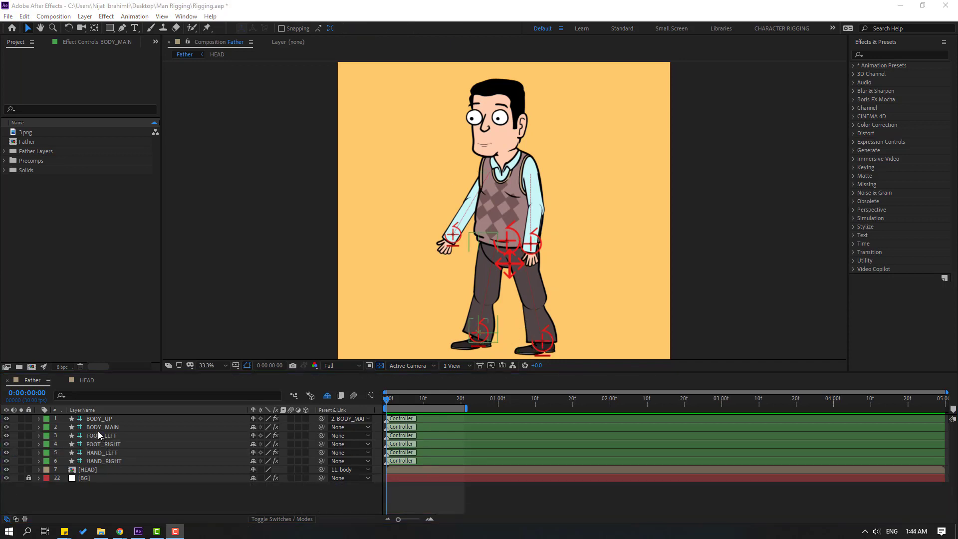
click(102, 429)
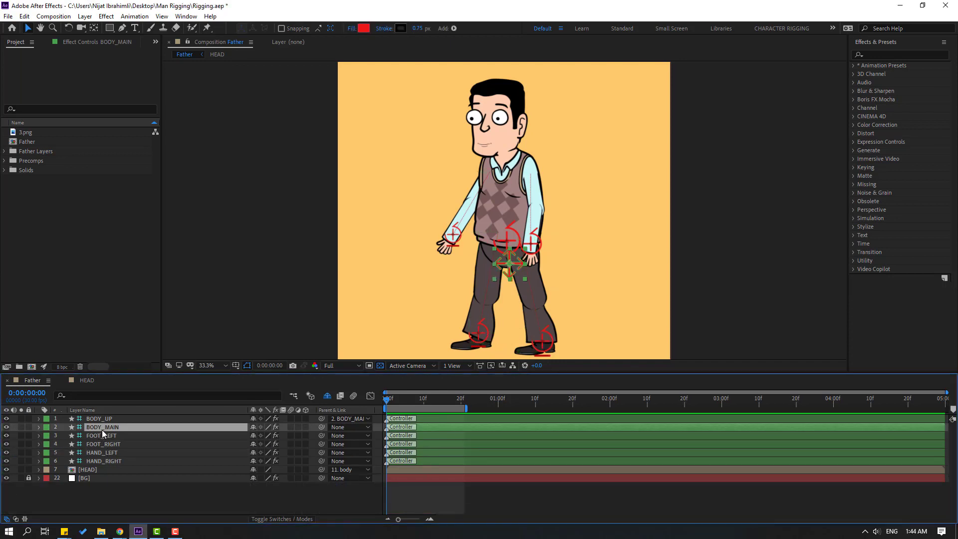
key(p)
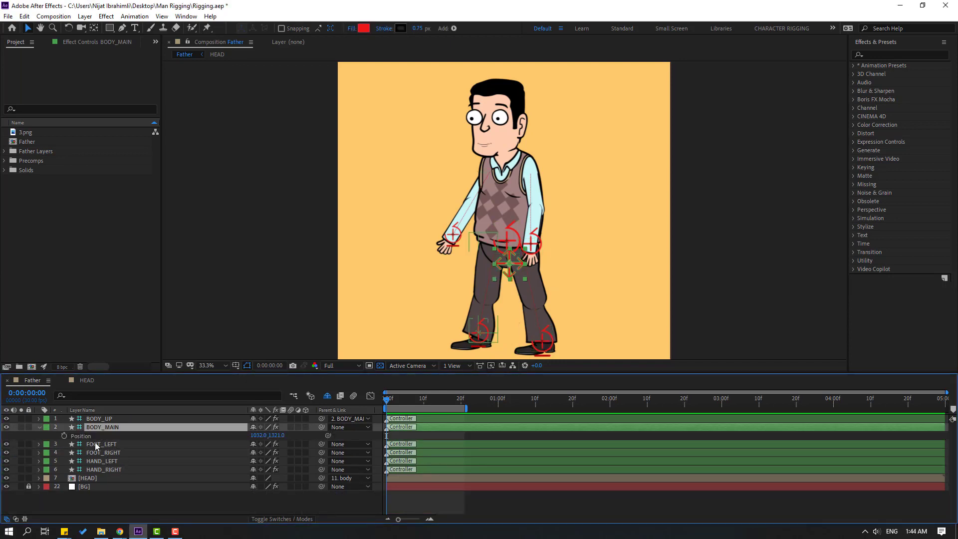
click(69, 437)
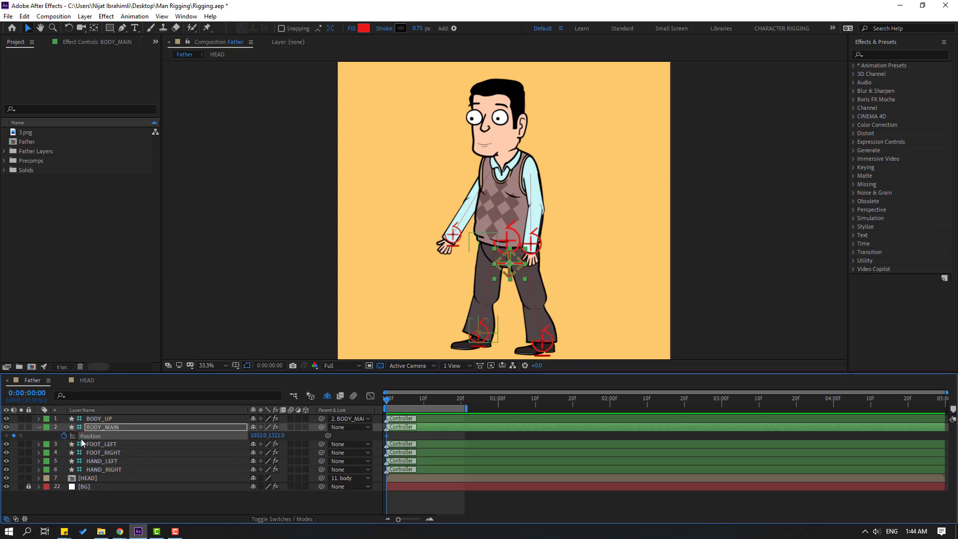
key(shift+Page_Down)
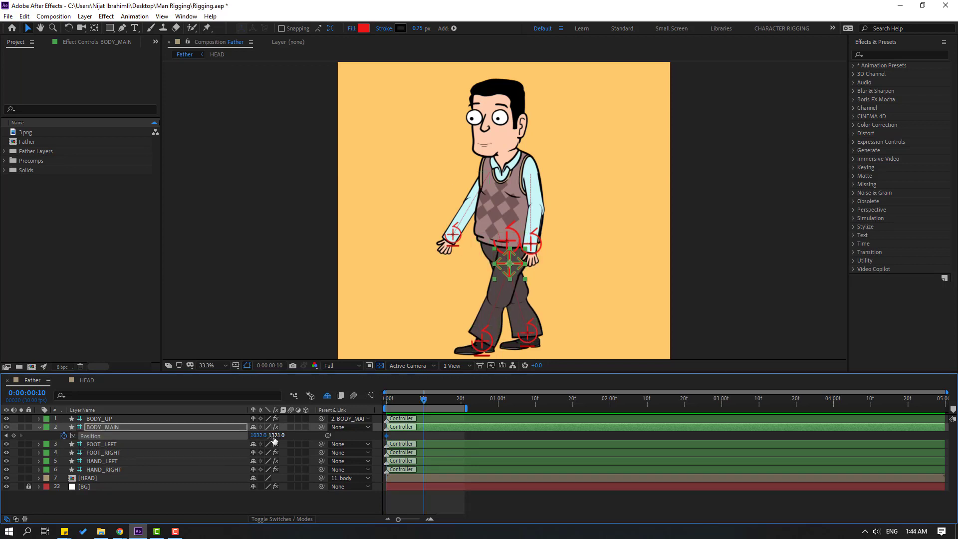
drag(274, 435, 290, 436)
Copy BODY_MAIN's frame 0 Position keyframe to frame 20 and its frame 10 keyframe to 1:00.
key(shift+Page_Down)
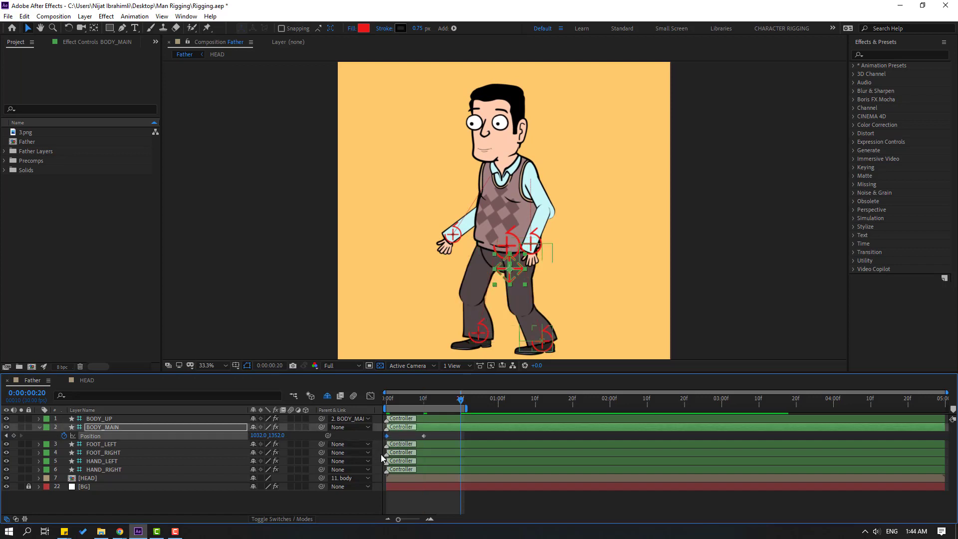
key(ctrl+v)
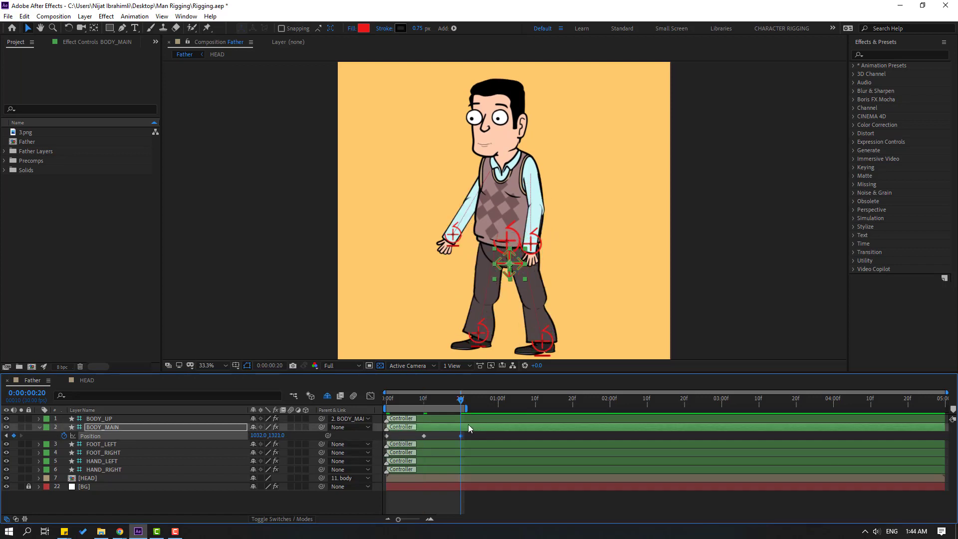
key(shift+Page_Down)
click(424, 436)
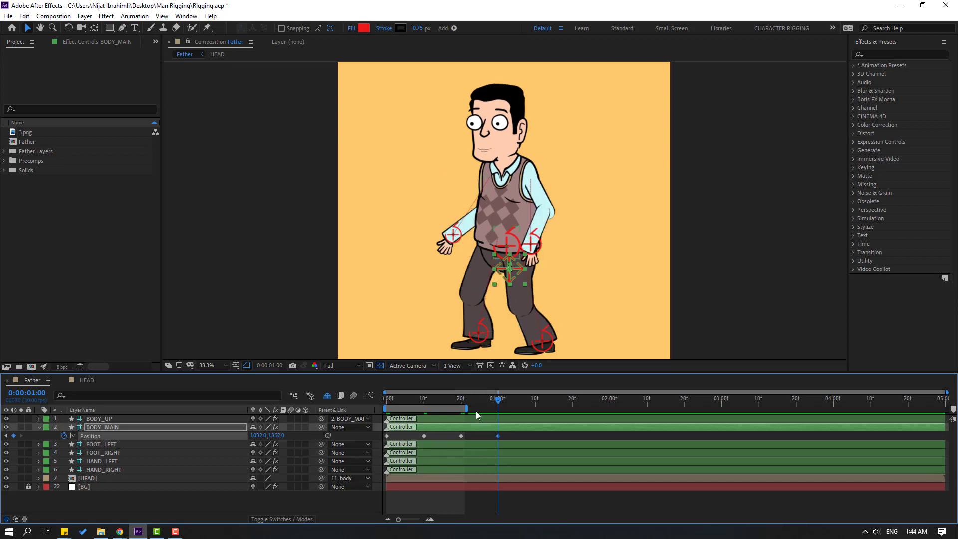
Compress BODY_MAIN's Position keyframes proportionally so they end at frame 21, and apply Easy Ease to them.
drag(508, 435, 376, 438)
drag(498, 436, 466, 438)
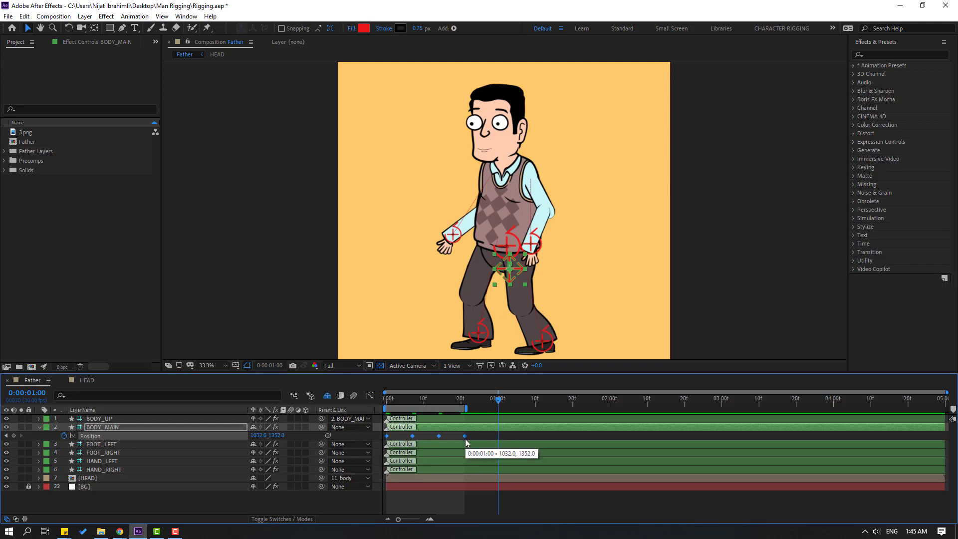
right_click(465, 437)
mouse_move(572, 433)
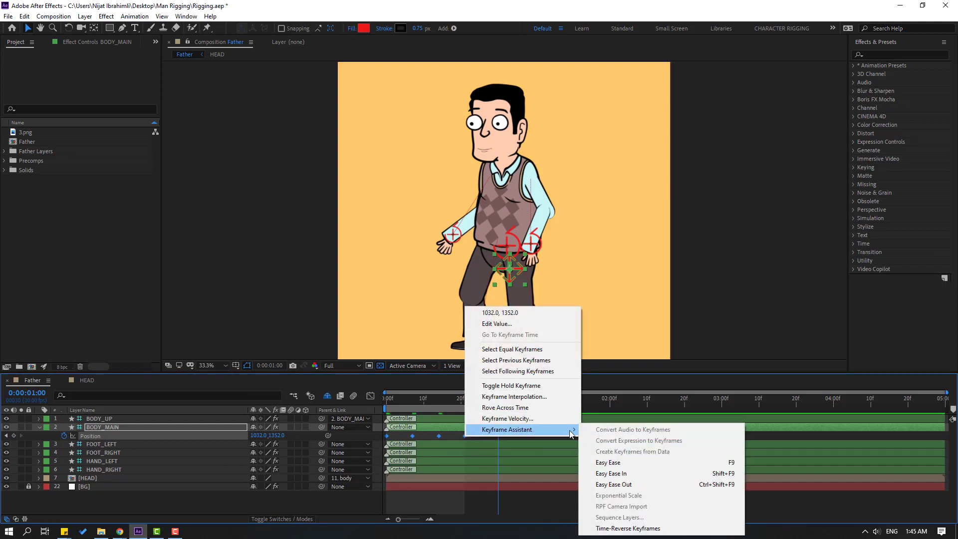
click(644, 464)
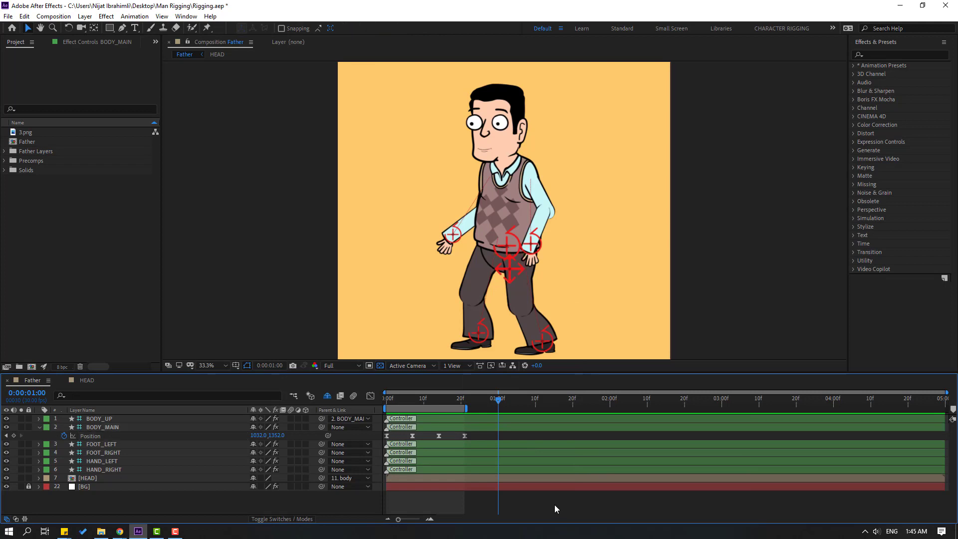
key(space)
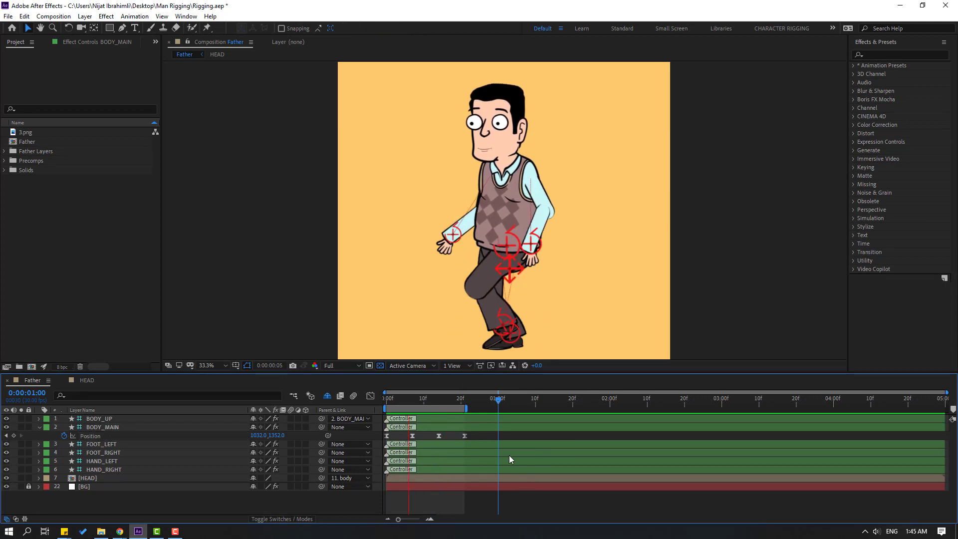
Start keyframing BODY_UP's Rotation at frame 0 with a value of -2°.
click(98, 418)
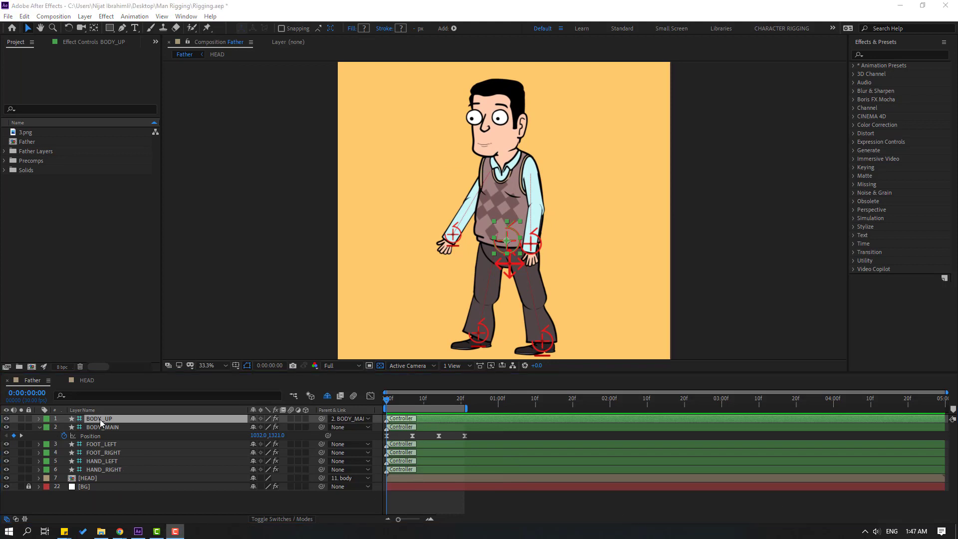
click(100, 418)
key(r)
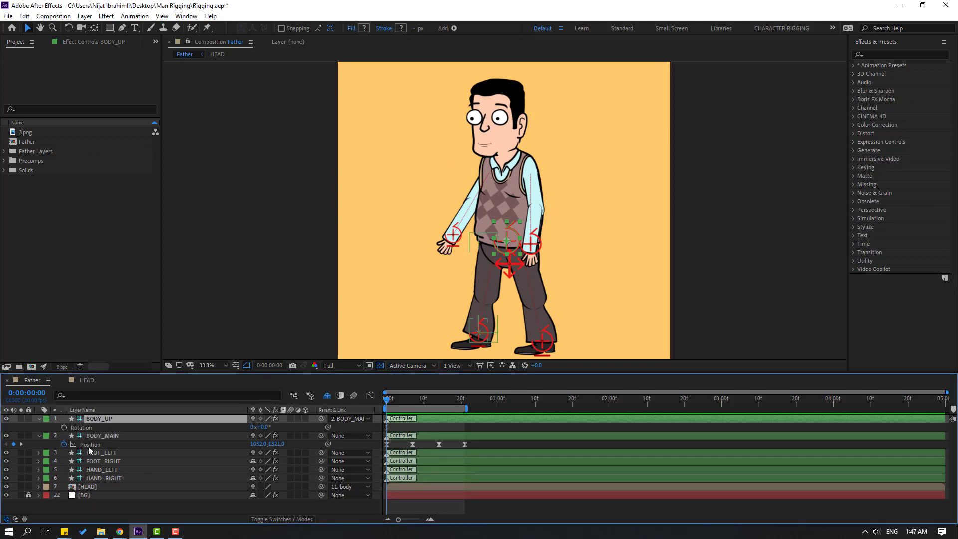
click(64, 427)
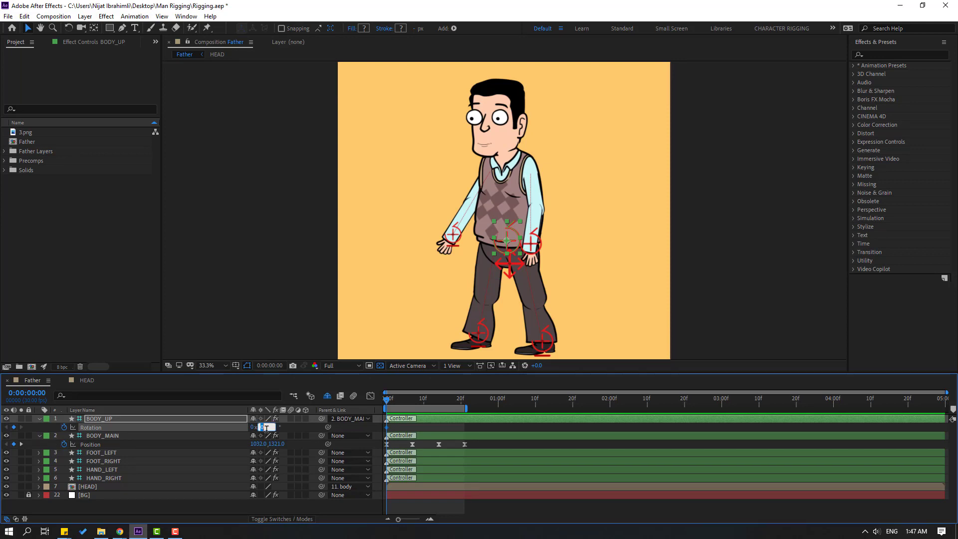
text(-2)
key(Return)
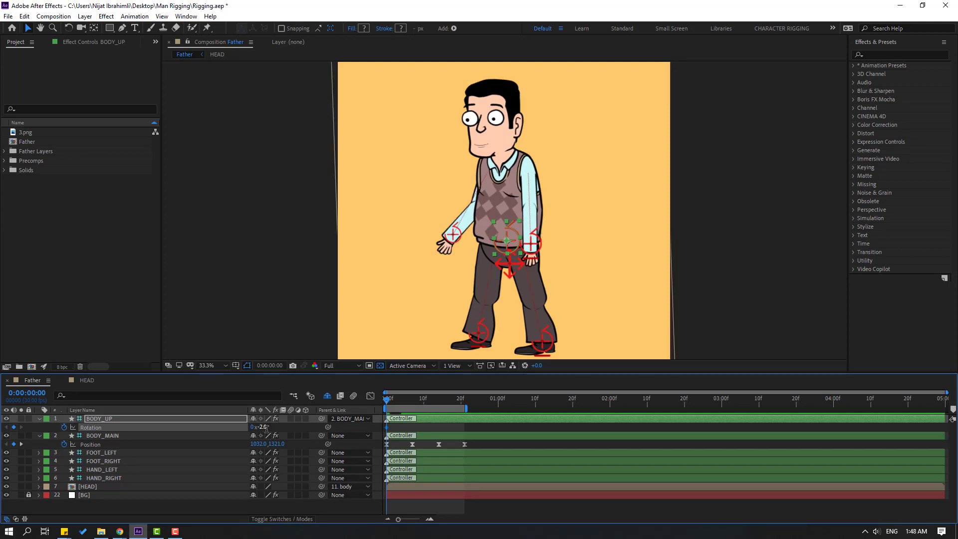
Set BODY_UP's Rotation to 2° at frame 7, in line with BODY_MAIN's second Position keyframe.
click(409, 401)
drag(410, 404, 412, 404)
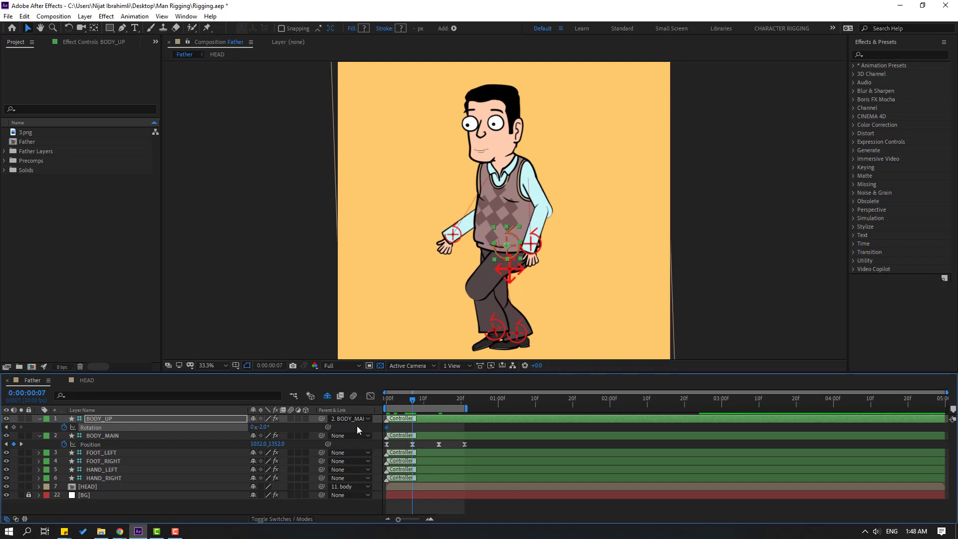
click(264, 427)
text(2)
key(Return)
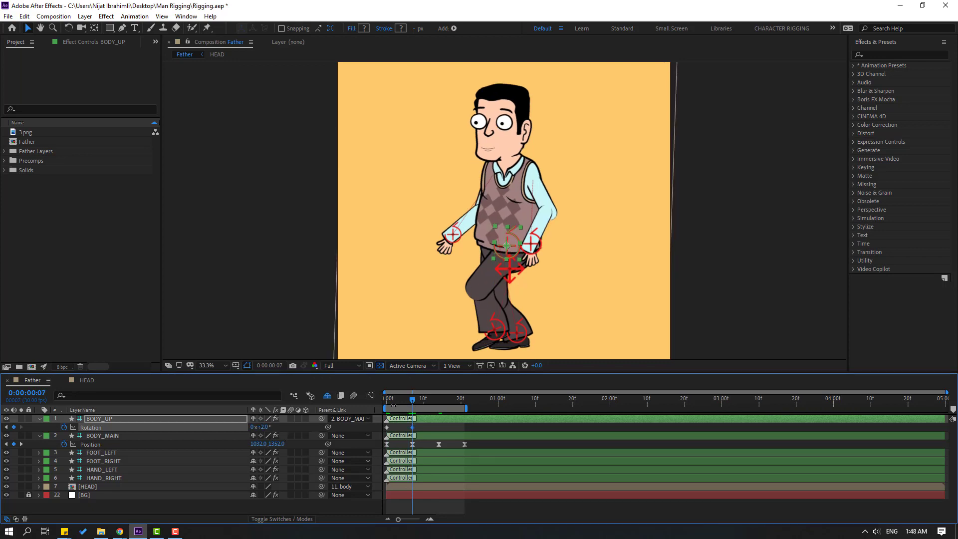
Set BODY_UP's Rotation to -2° at frame 14 and to 2° at frame 21.
drag(418, 401, 438, 402)
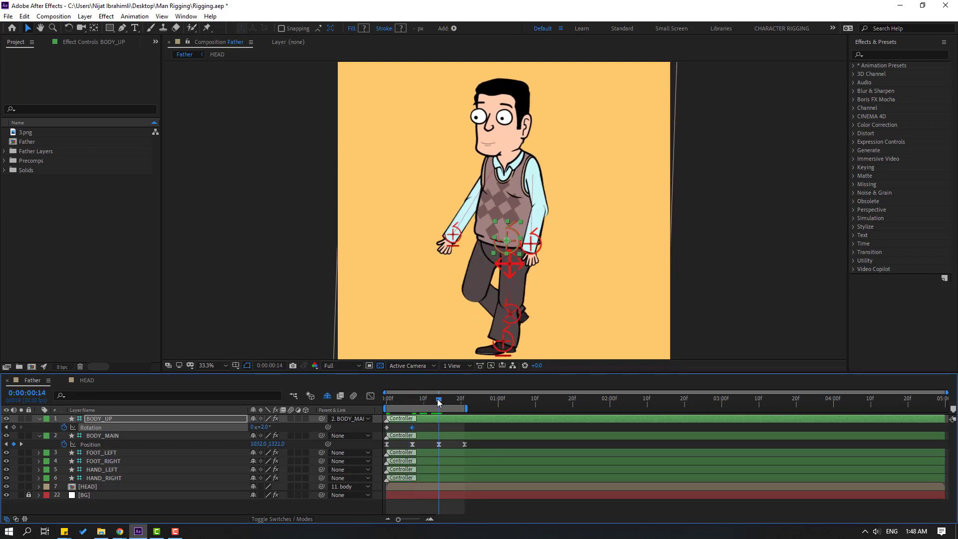
click(266, 427)
text(-2)
key(Return)
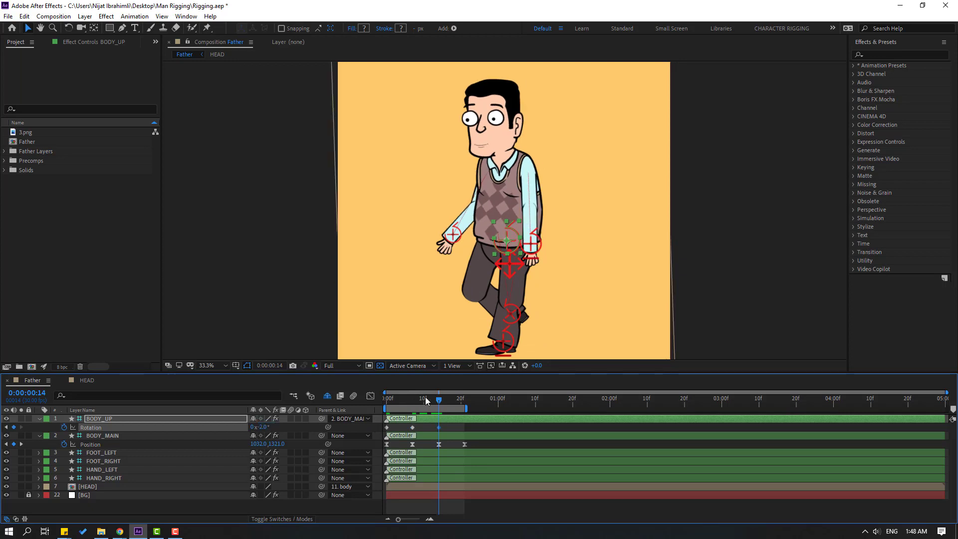
drag(448, 402, 464, 402)
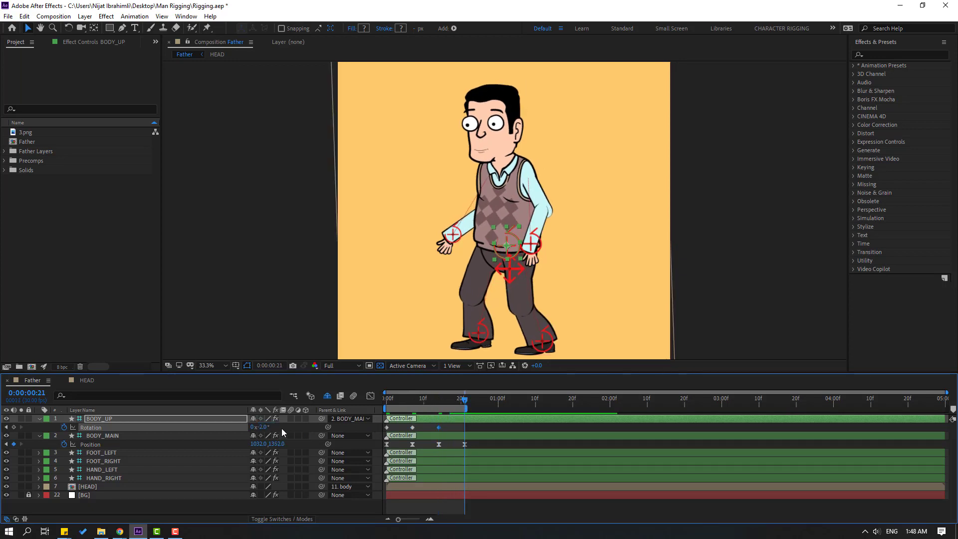
click(265, 427)
text(2)
key(Return)
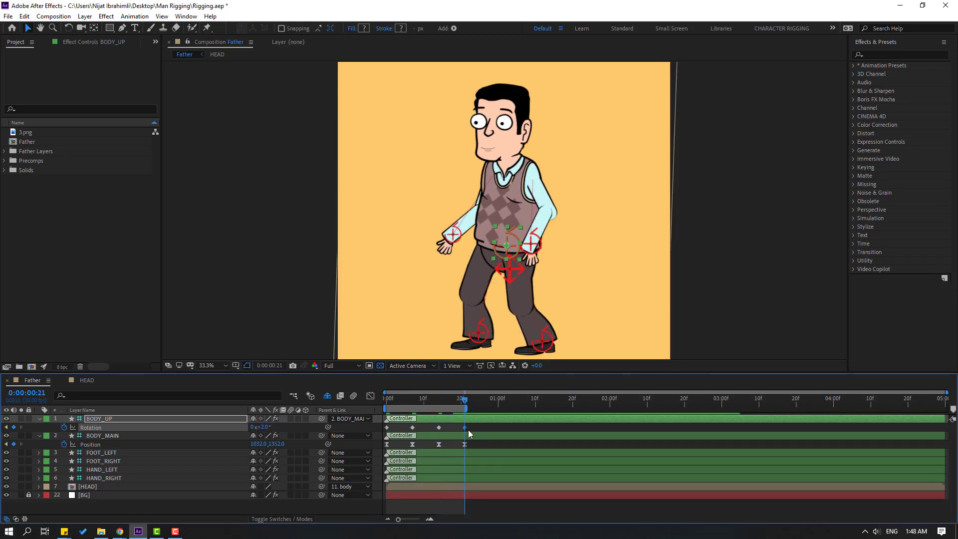
Apply Easy Ease to all of BODY_UP's Rotation keyframes and play back the walk.
drag(467, 429, 380, 431)
right_click(388, 427)
mouse_move(479, 420)
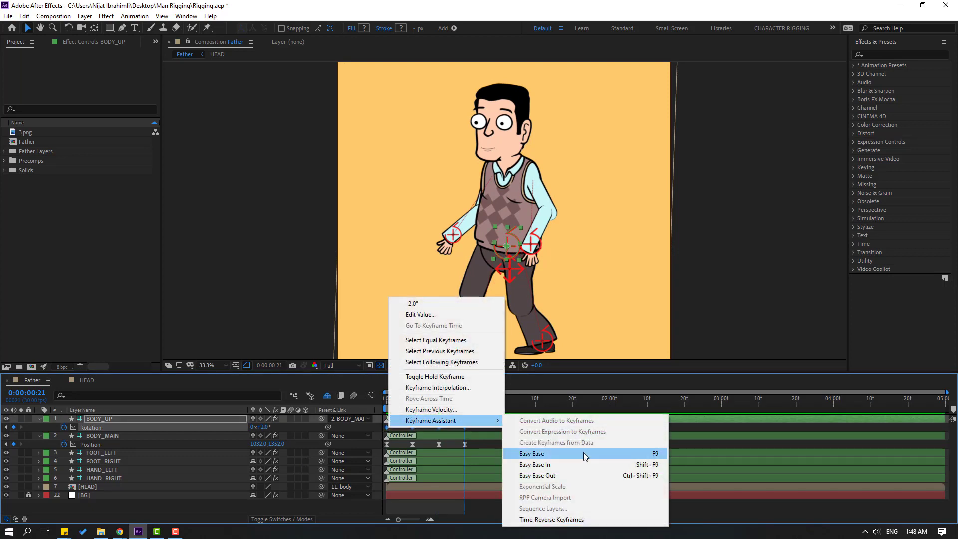
click(586, 456)
key(space)
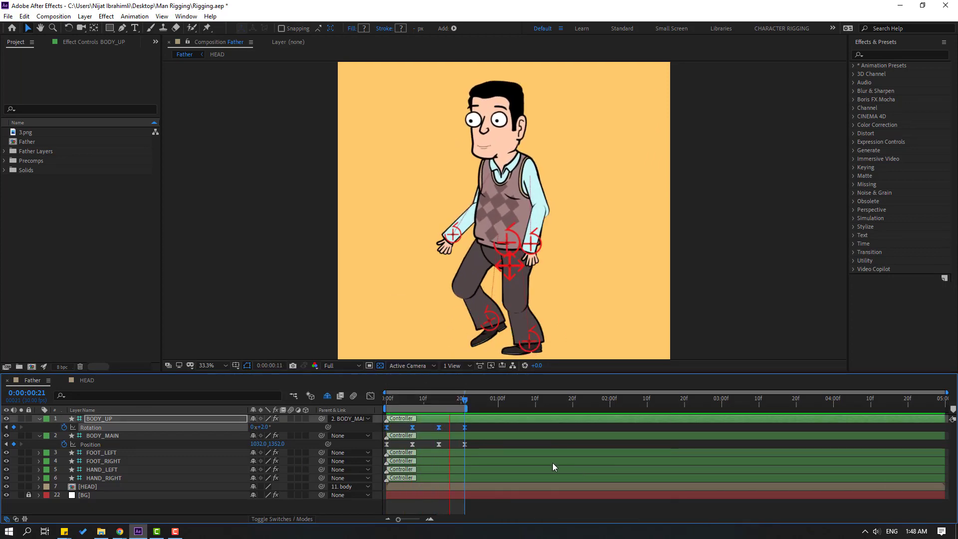
Start keyframing the Position of HAND_LEFT and HAND_RIGHT at frame 0.
click(536, 242)
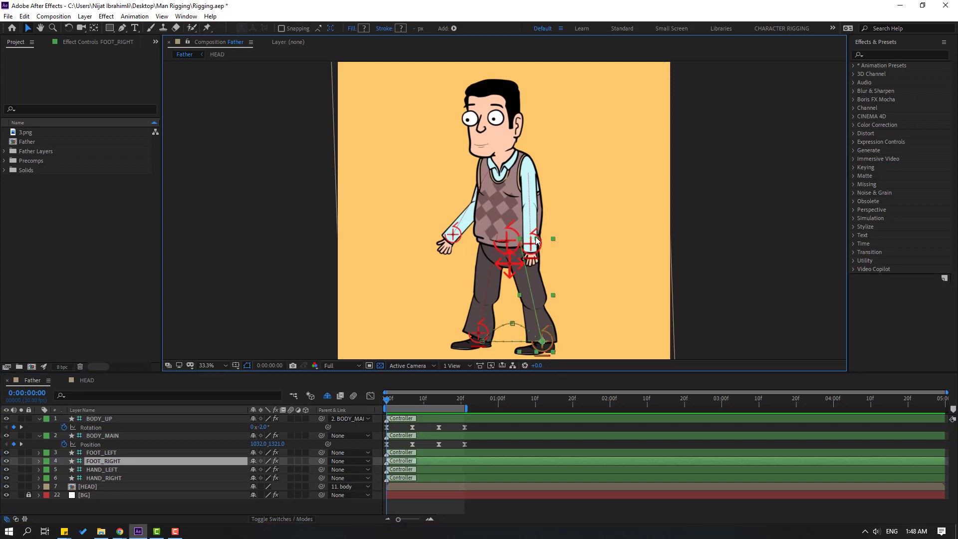
click(96, 472)
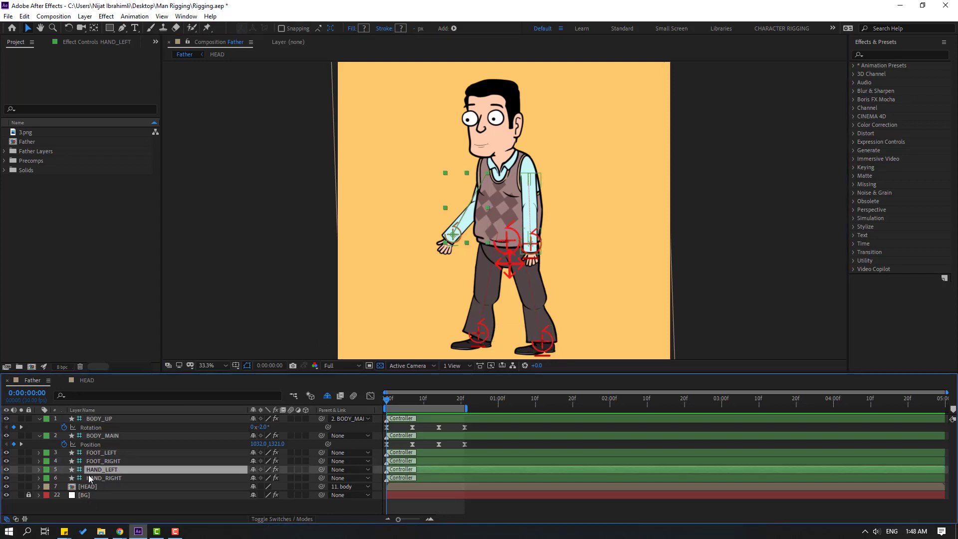
key(p)
click(112, 486)
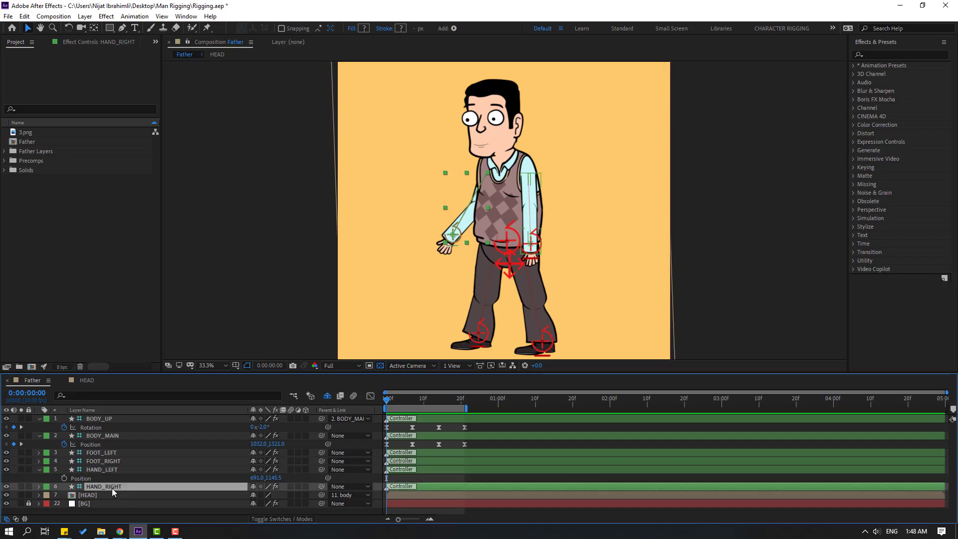
key(p)
ctrl+click(63, 467)
key(alt+shift+p)
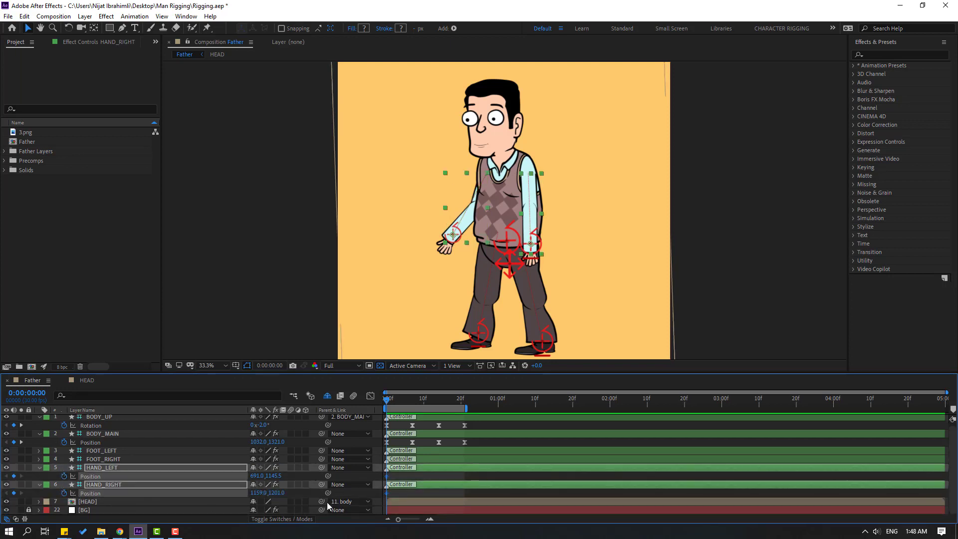
click(364, 480)
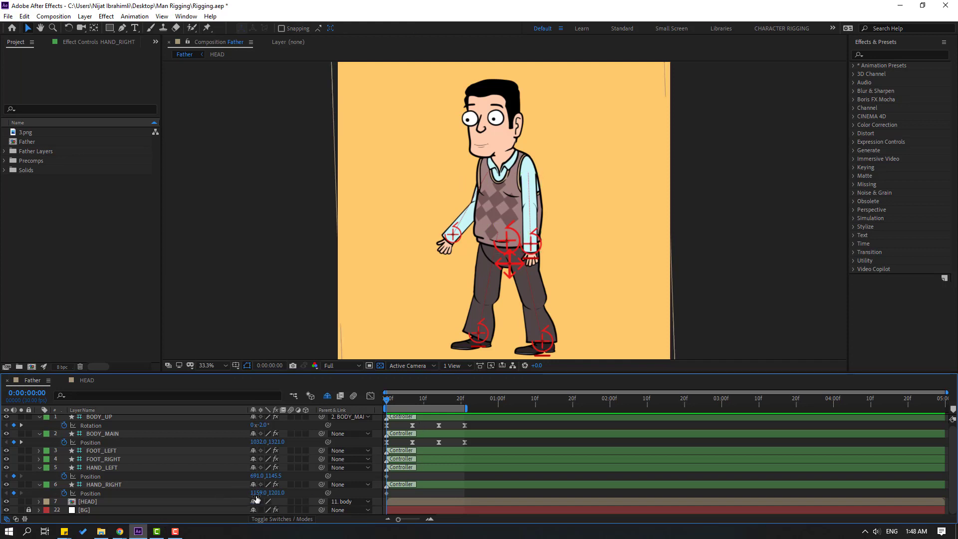
At frame 0, set HAND_RIGHT's Position to 903, 1201 and HAND_LEFT's Position to 1107, 1163.5.
drag(256, 492, 291, 475)
click(240, 481)
drag(472, 244, 520, 243)
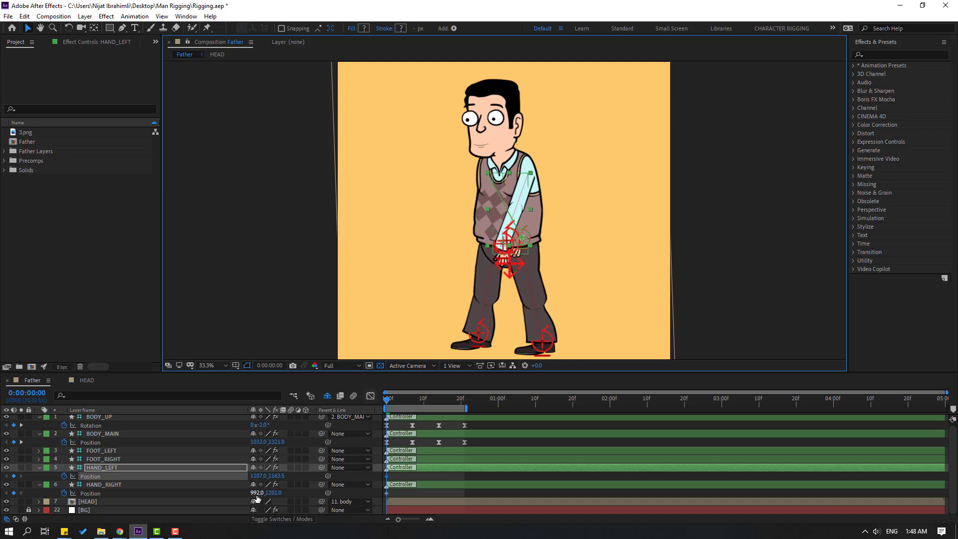
drag(256, 492, 208, 492)
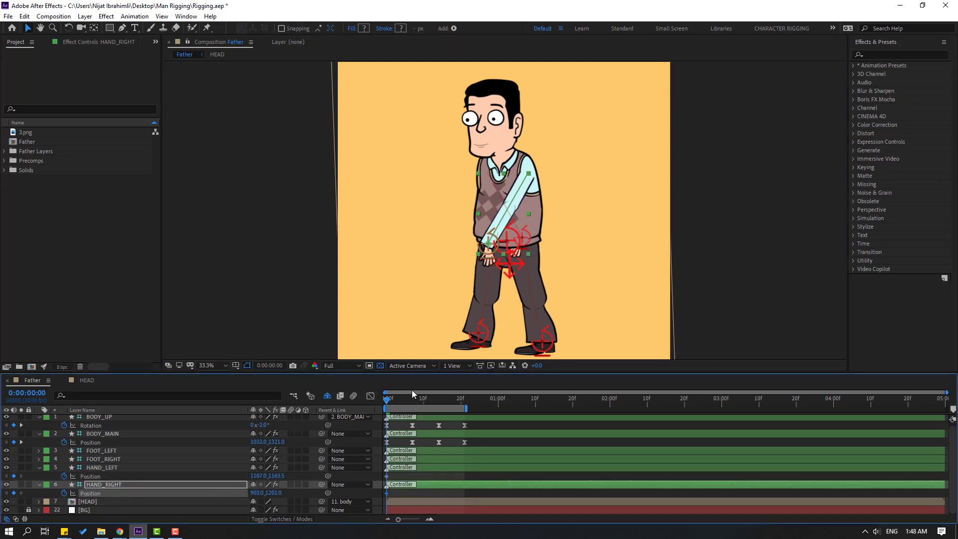
At frame 10, set HAND_RIGHT's X position to 1240 and HAND_LEFT's X position to 706.
key(space)
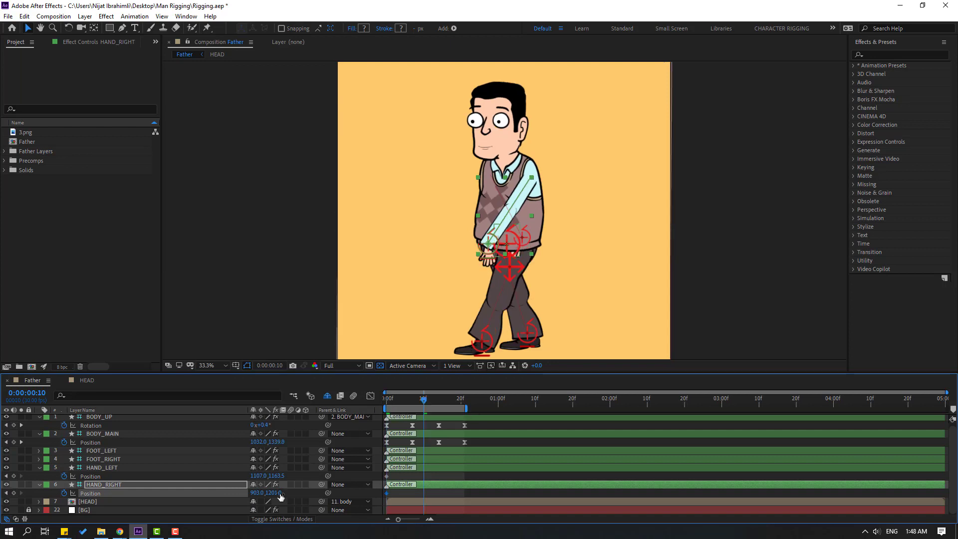
drag(256, 494, 419, 490)
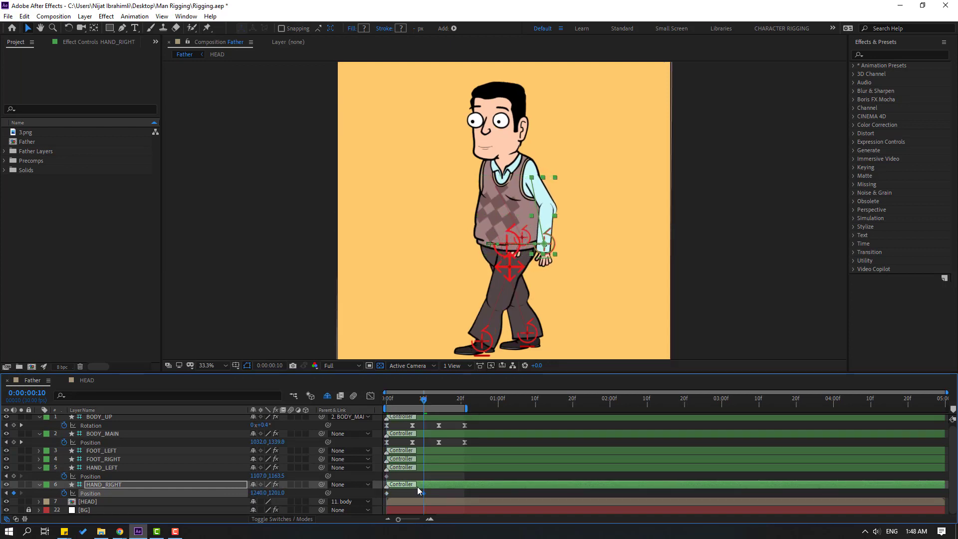
click(112, 469)
drag(269, 477, 73, 483)
Copy the frame 0 Position keyframes of HAND_LEFT and HAND_RIGHT to frame 20.
key(shift+Page_Down)
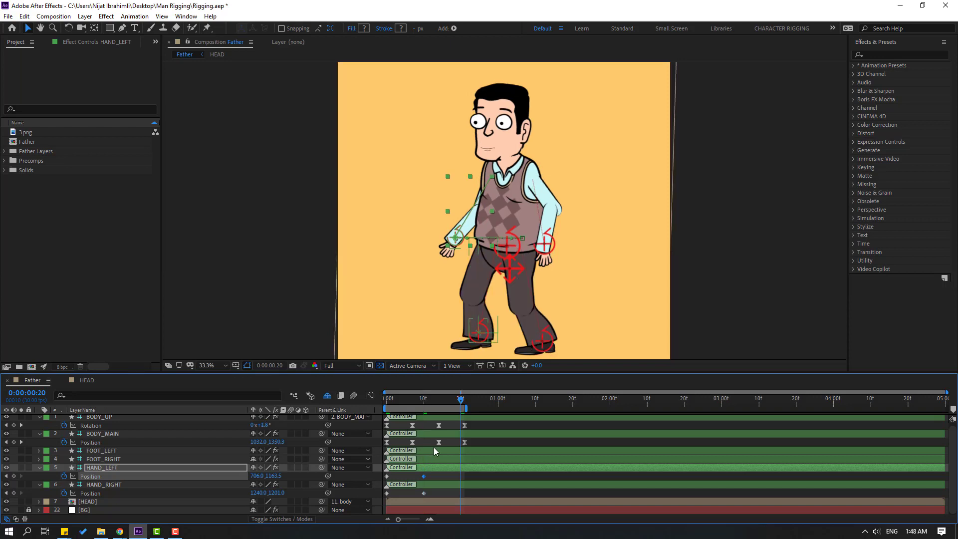
key(ctrl+c)
key(ctrl+v)
click(386, 493)
key(ctrl+c)
key(ctrl+v)
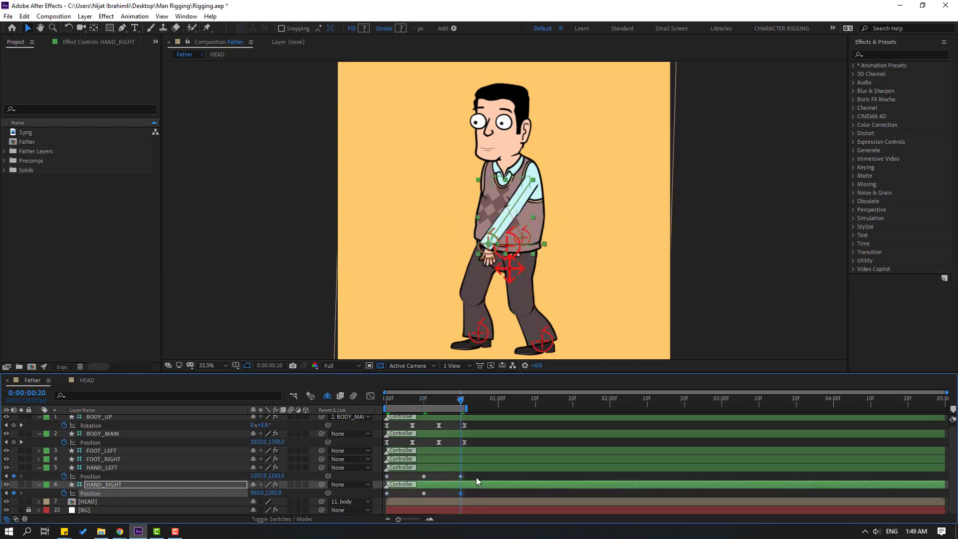
Apply Easy Ease to all Position keyframes of both hand controllers and play back the arm swing.
drag(475, 477, 380, 497)
right_click(463, 494)
mouse_move(504, 486)
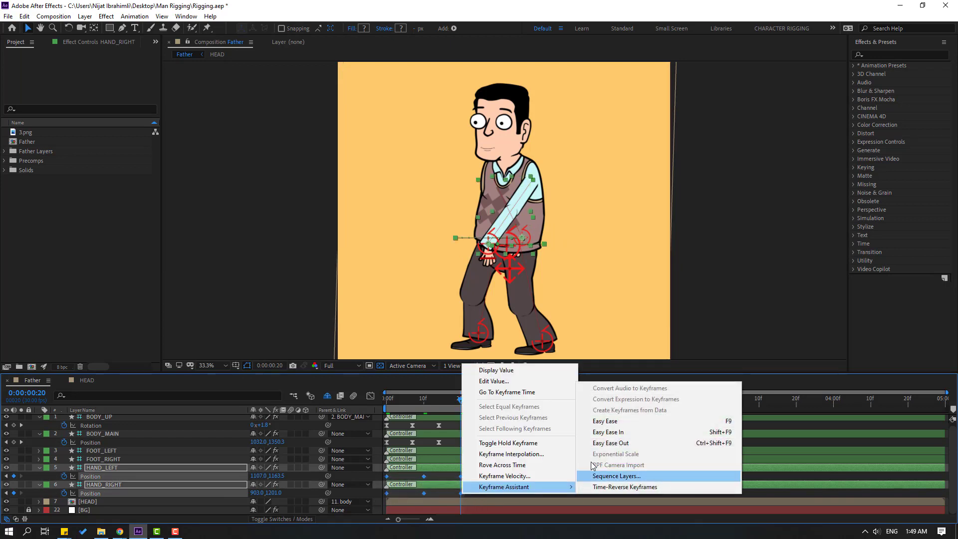
click(605, 421)
key(space)
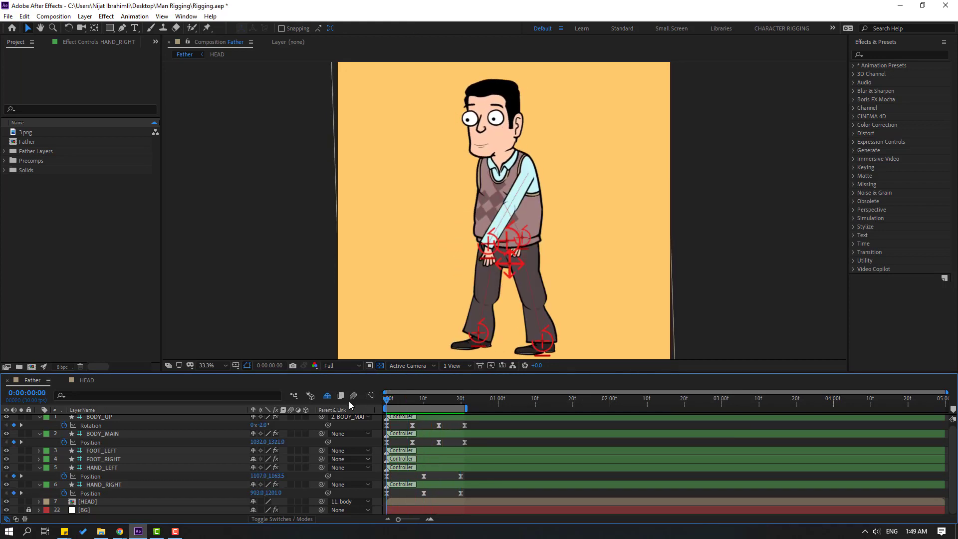
Set HAND_RIGHT's Rotation to 29° and start keyframing it at frame 0.
click(99, 485)
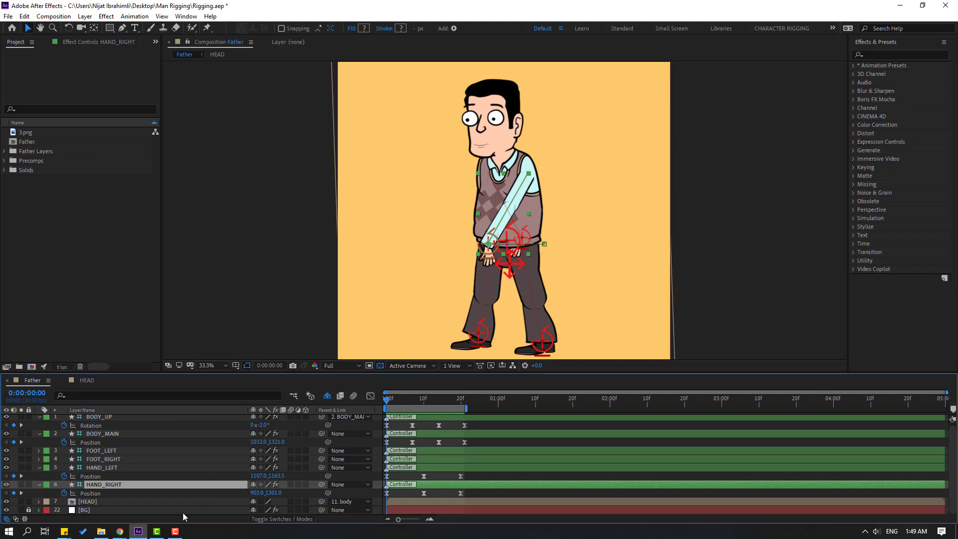
key(r)
drag(264, 494, 279, 494)
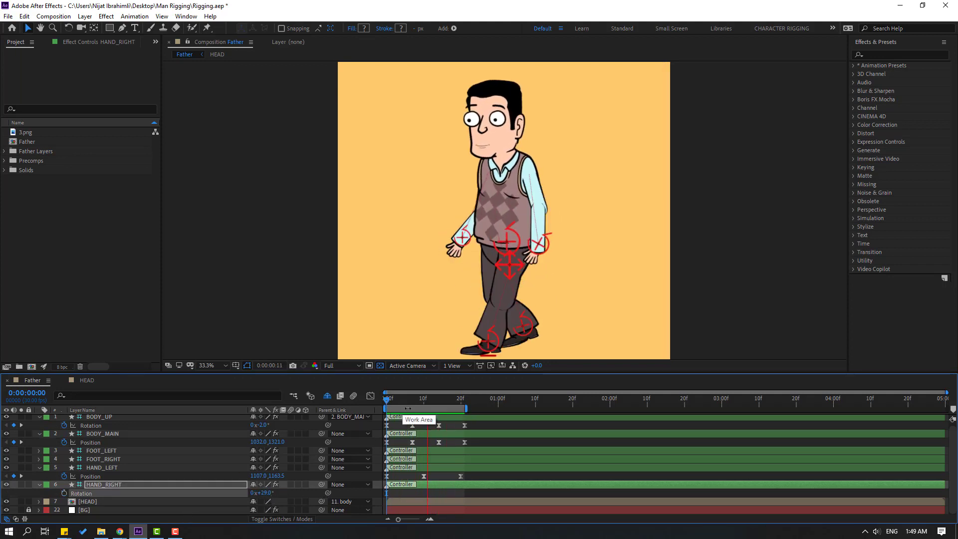
key(space)
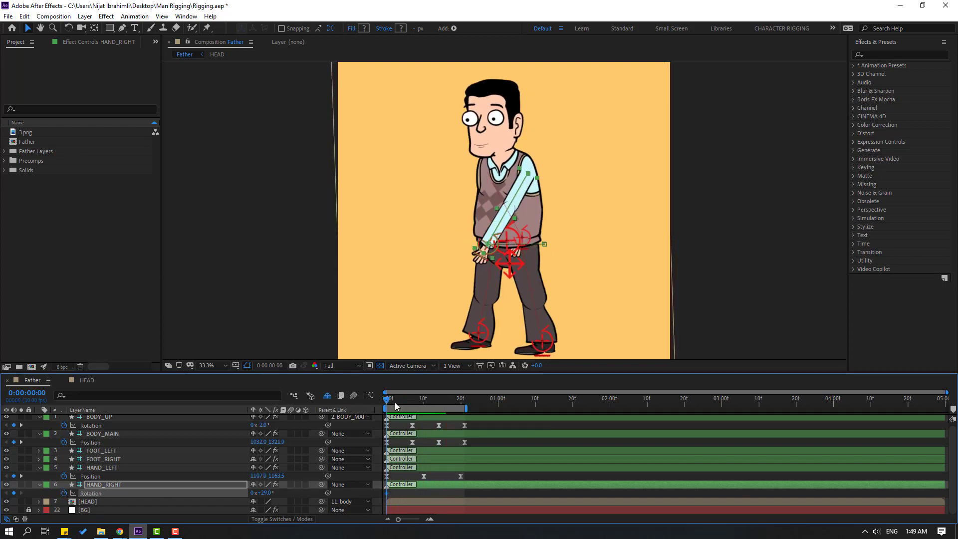
Set HAND_RIGHT's Rotation to 2° at frame 10 and copy its frame 0 Rotation keyframe to frame 20.
drag(395, 402, 423, 402)
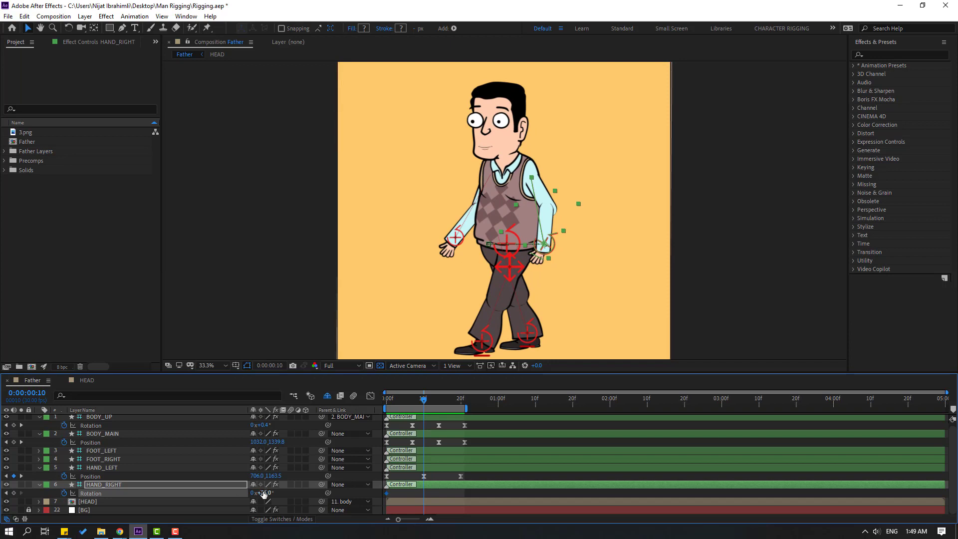
mouse_move(264, 493)
mouse_down()
mouse_move(253, 494)
mouse_move(269, 495)
mouse_up()
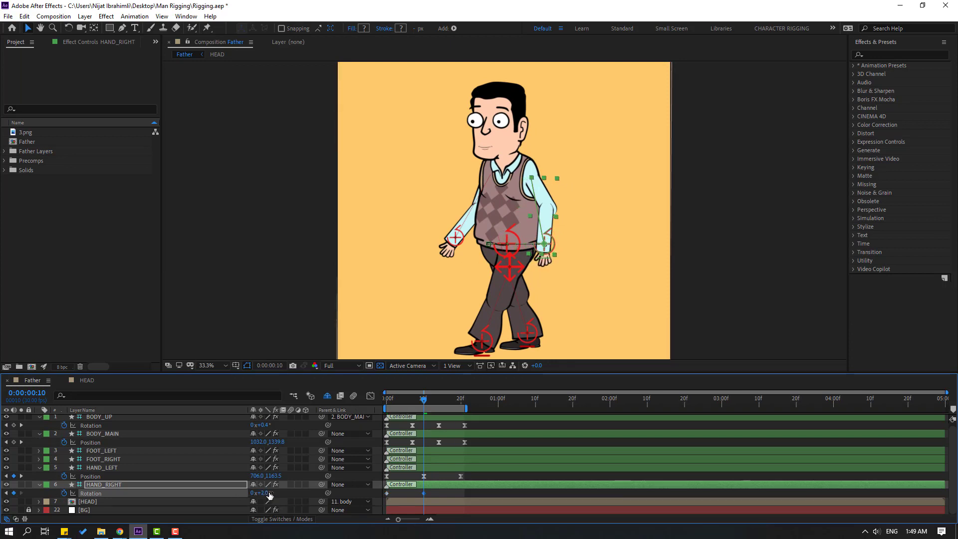
drag(433, 400, 456, 400)
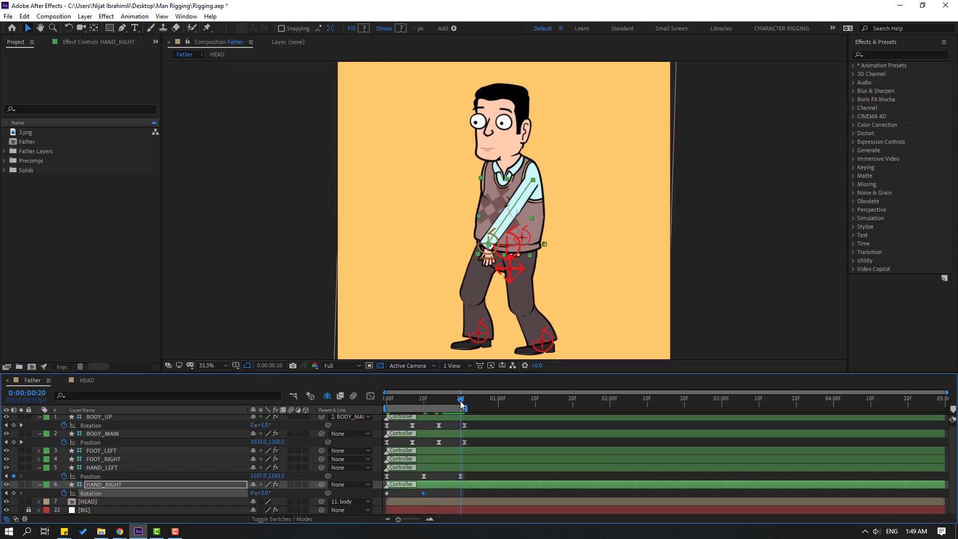
click(386, 492)
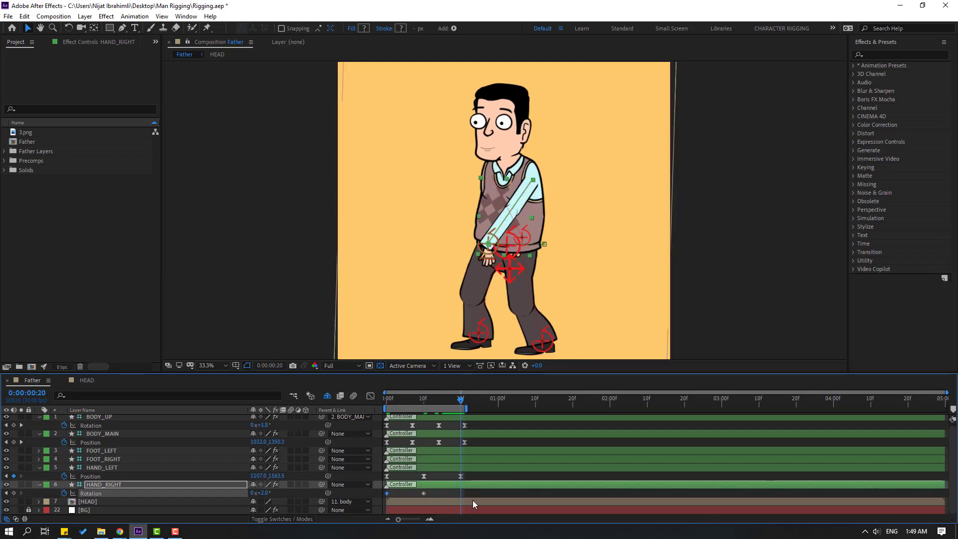
key(ctrl+c)
key(ctrl+v)
Apply Easy Ease to all of HAND_RIGHT's Rotation keyframes.
right_click(387, 493)
mouse_move(449, 486)
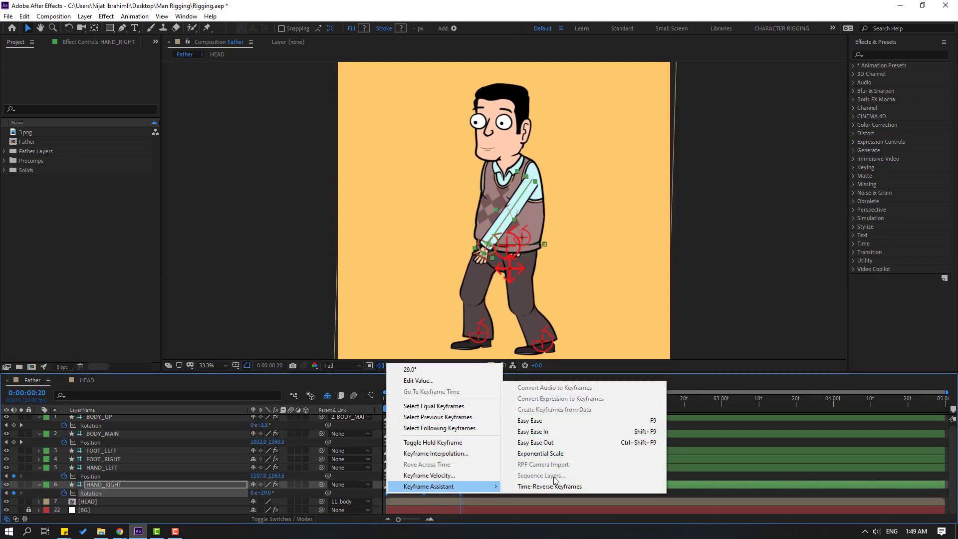
click(552, 420)
Start keyframing HAND_LEFT's Rotation at frame 0 and set it to 9° at frame 10.
click(169, 467)
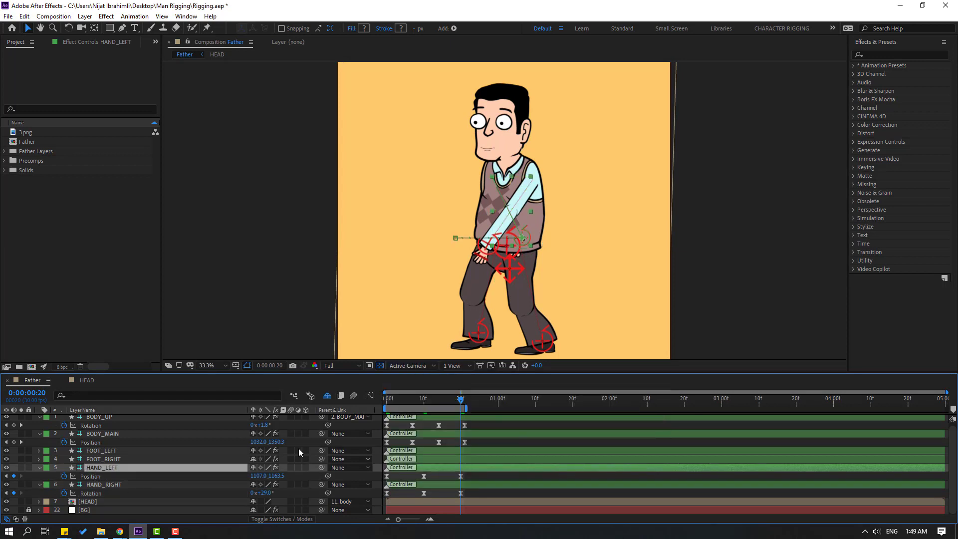
drag(433, 399, 373, 407)
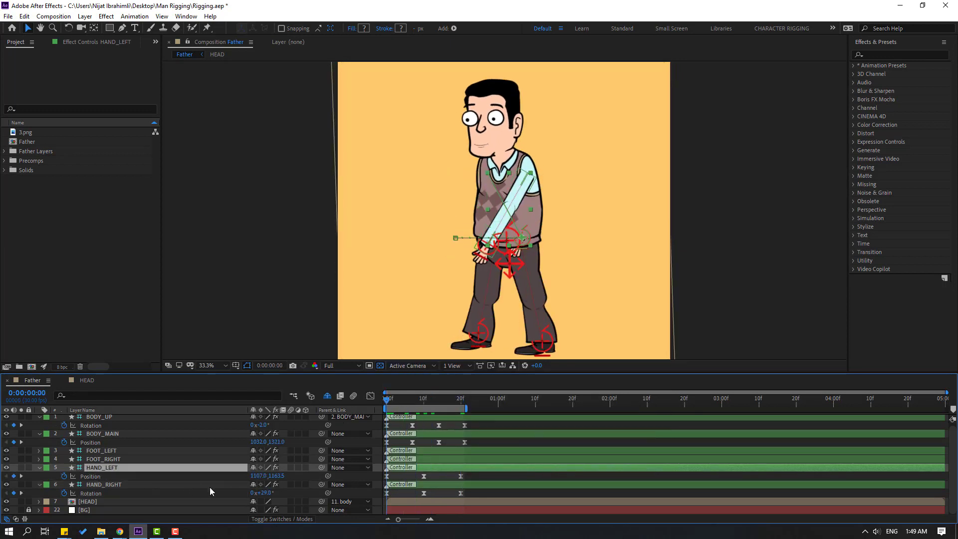
key(r)
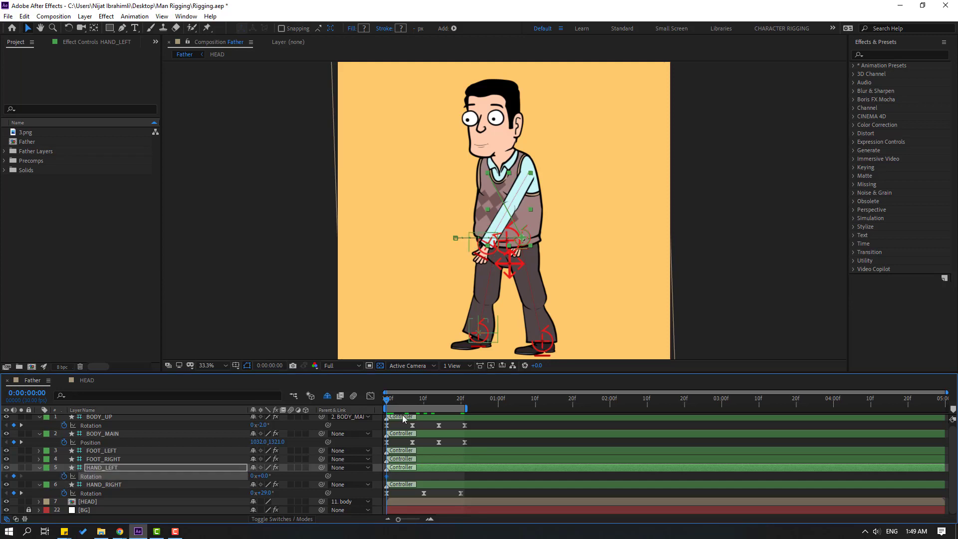
drag(403, 402, 423, 402)
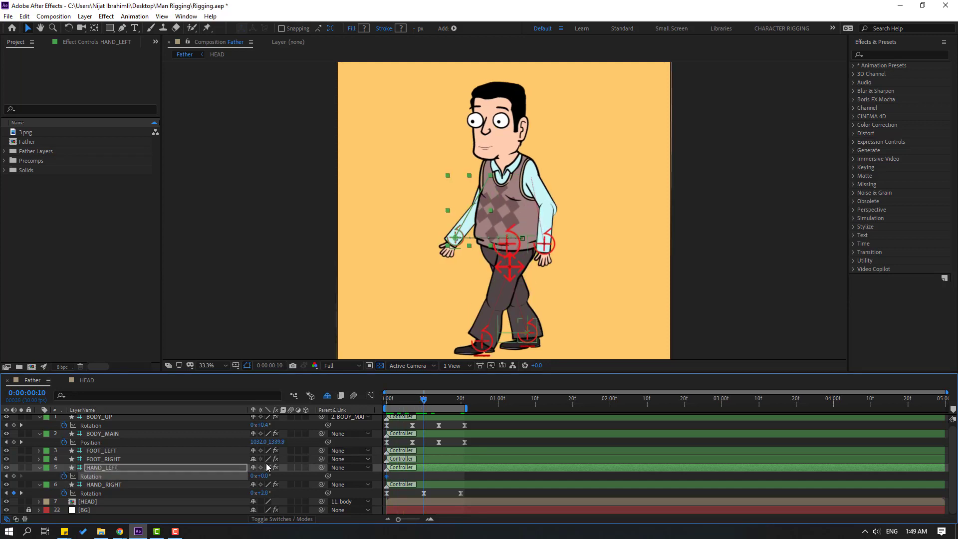
drag(265, 479, 269, 479)
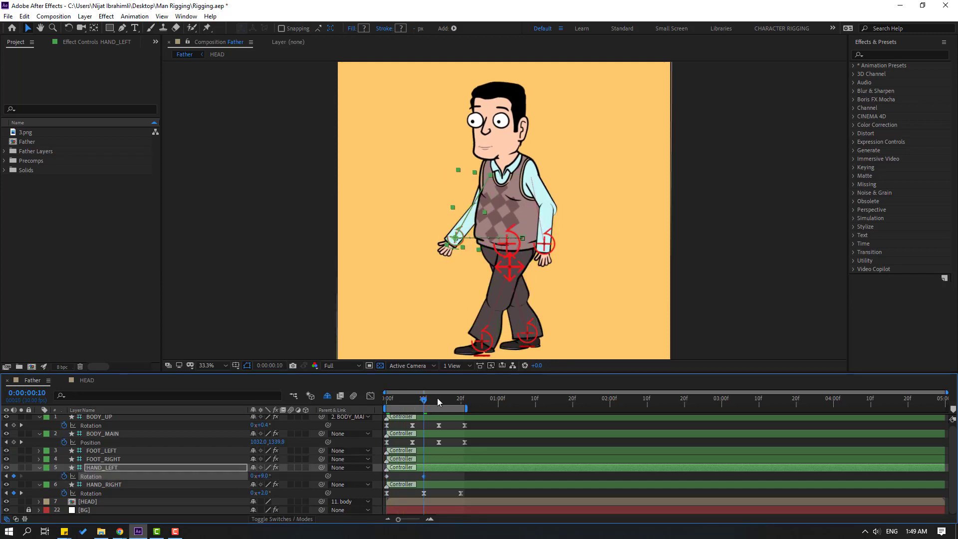
Set HAND_LEFT's Rotation to -19° at frame 21 and give its frame 0 keyframe the same value.
drag(440, 399, 463, 403)
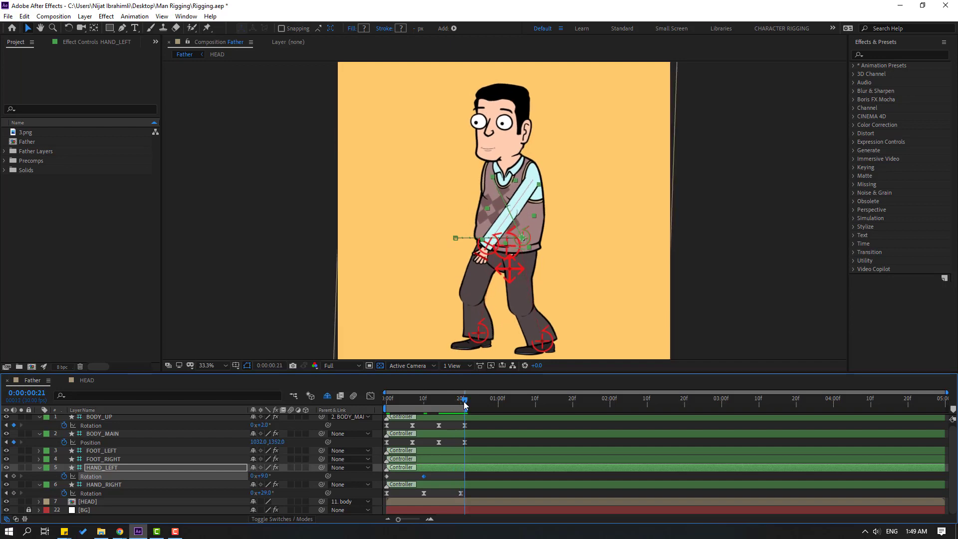
drag(263, 477, 258, 476)
key(space)
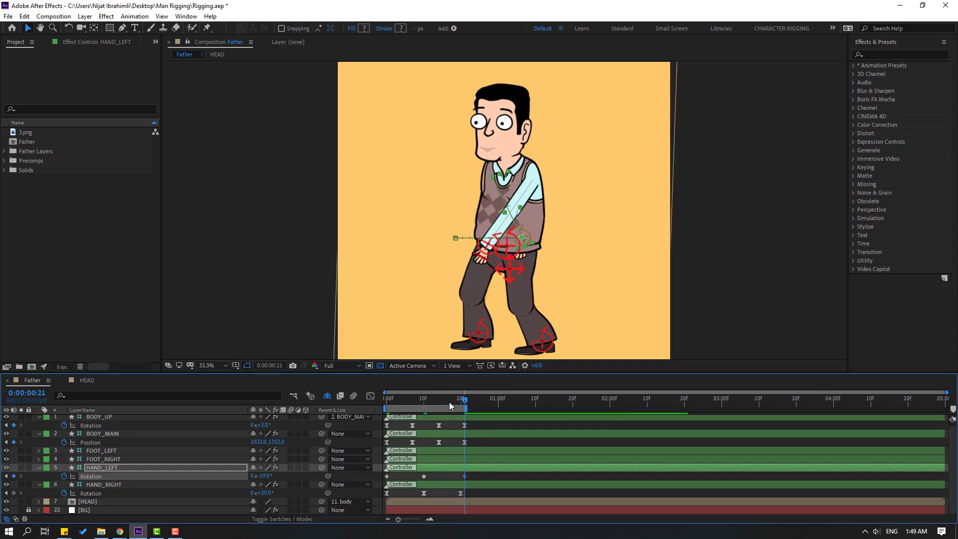
click(385, 412)
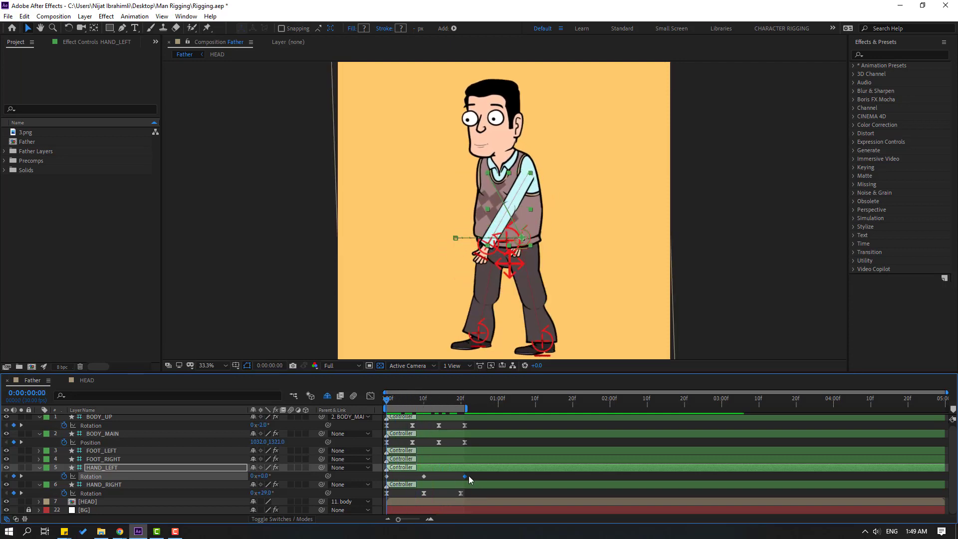
mouse_move(385, 479)
mouse_down()
mouse_move(462, 478)
mouse_move(385, 480)
mouse_up()
Apply Easy Ease to all of HAND_LEFT's Rotation keyframes and deselect them.
right_click(385, 480)
mouse_move(439, 466)
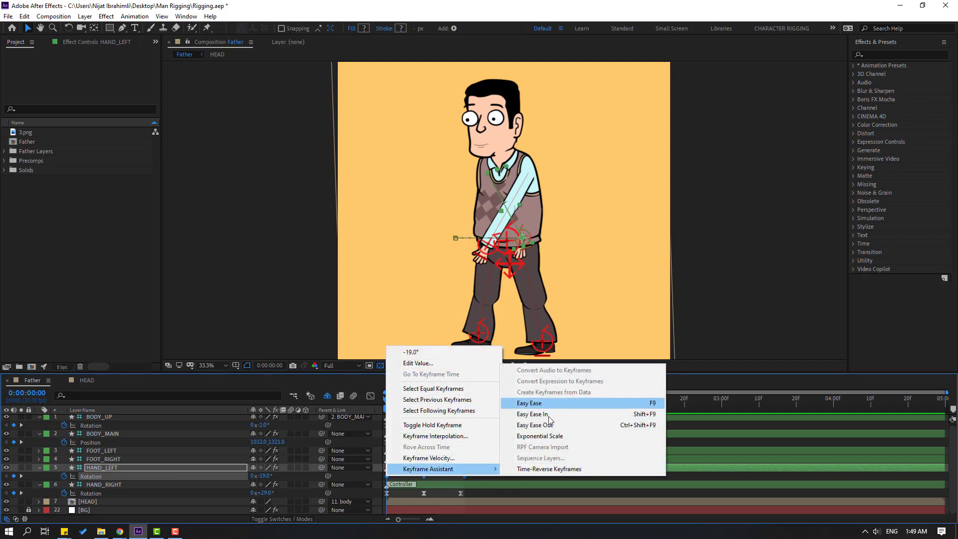
click(519, 399)
click(482, 477)
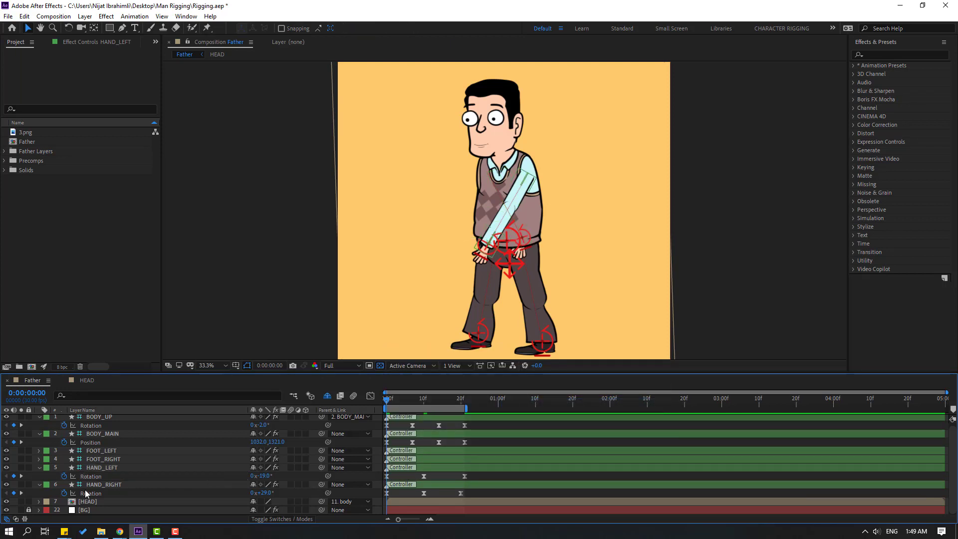
Collapse the displayed properties of HAND_LEFT, HAND_RIGHT and BODY_MAIN in the layer list.
click(39, 468)
click(40, 477)
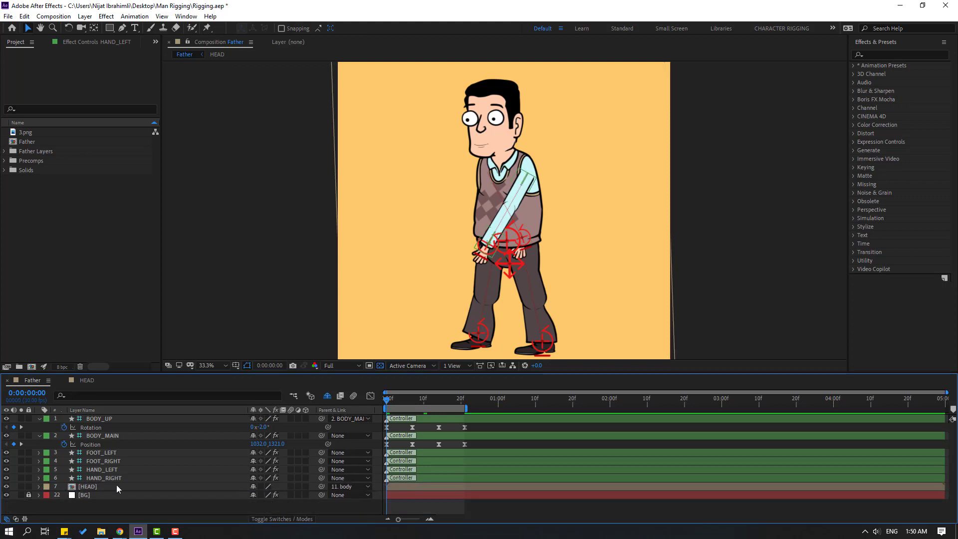
click(40, 435)
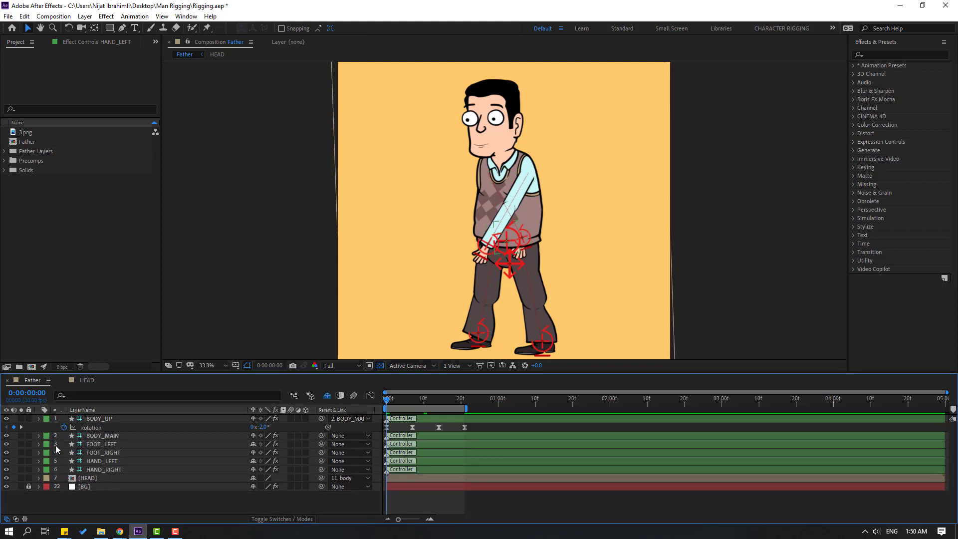
Display the keyframed properties of FOOT_LEFT and FOOT_RIGHT and extend the work area to the end of the composition.
click(39, 419)
click(97, 435)
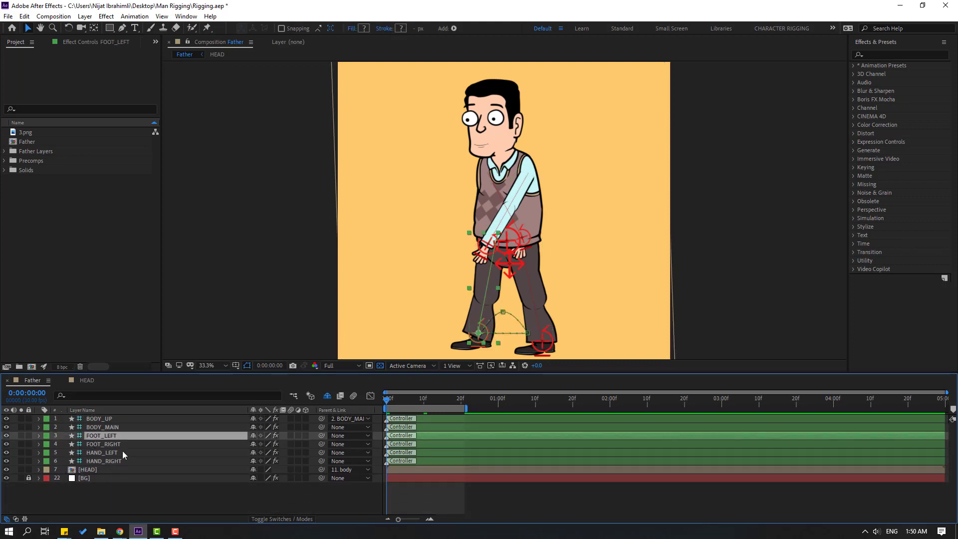
key(u)
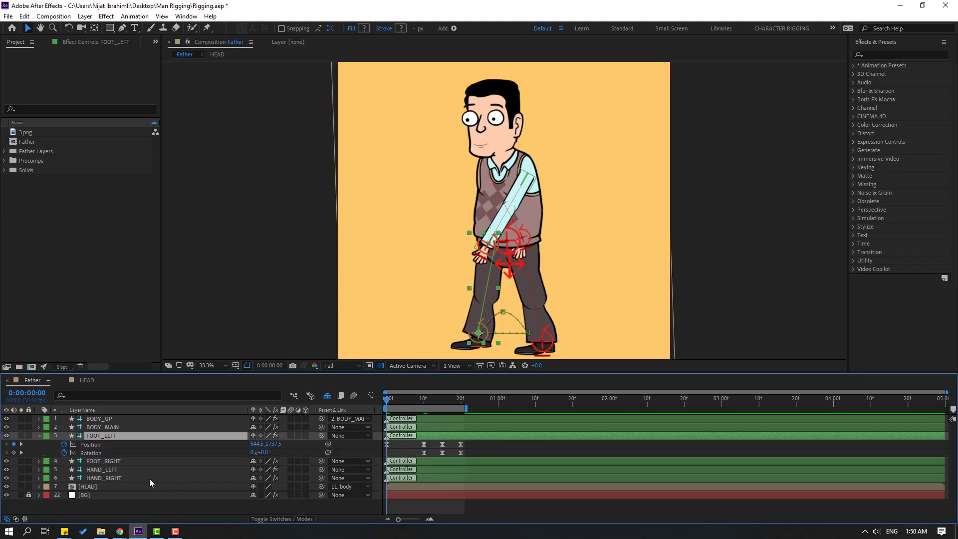
click(112, 463)
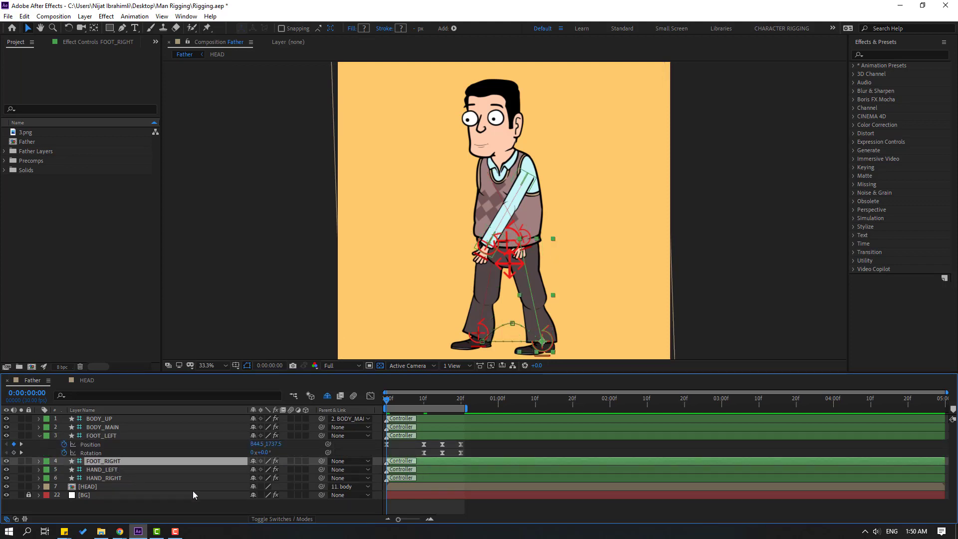
key(u)
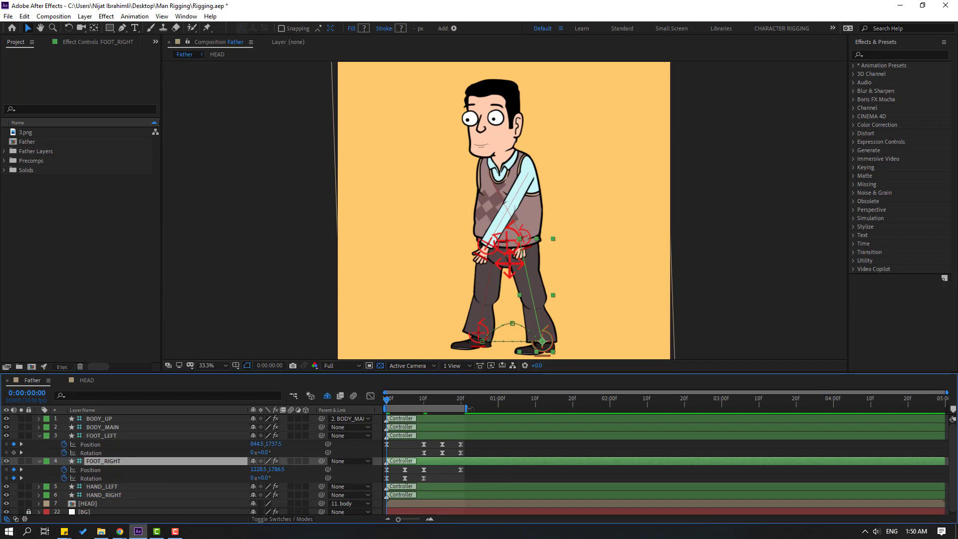
drag(465, 408, 946, 408)
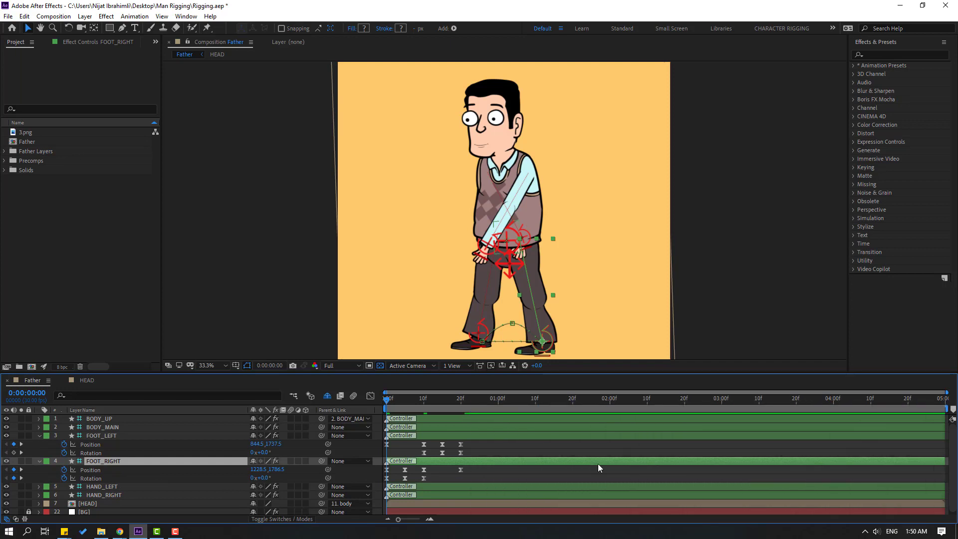
Loop FOOT_LEFT's Position with the expression loopOutDuration(type = "cycle", duration = 0) and preview the animation.
click(473, 452)
drag(469, 444, 366, 443)
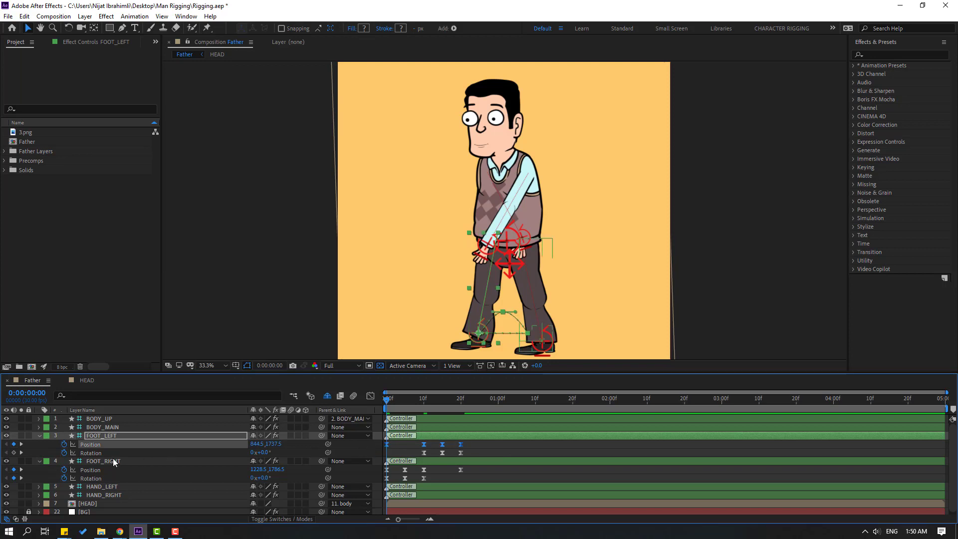
alt+click(64, 444)
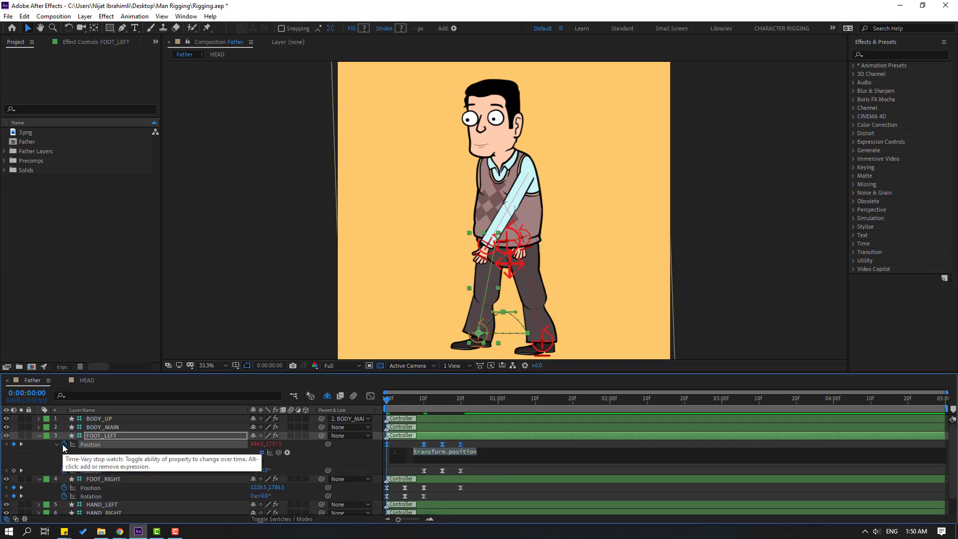
click(288, 453)
mouse_move(339, 402)
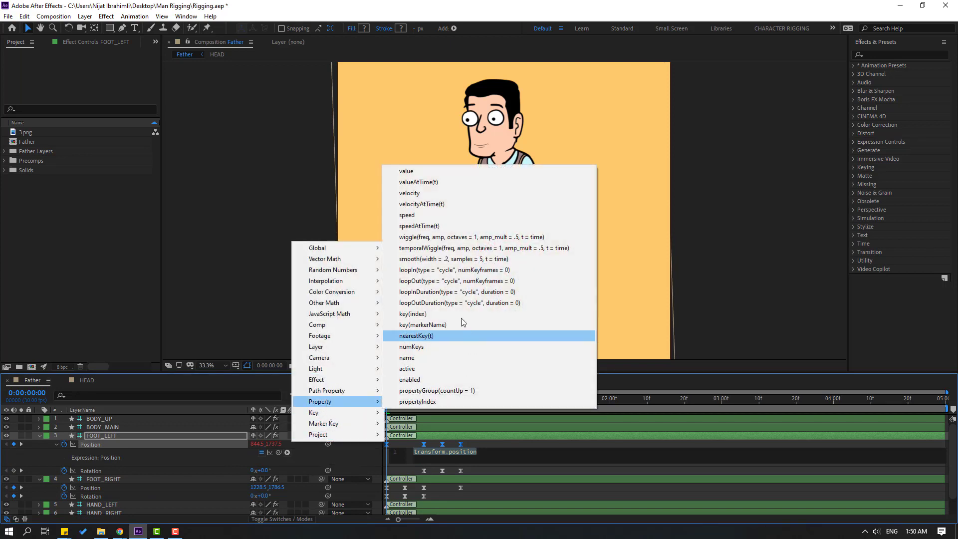
click(544, 304)
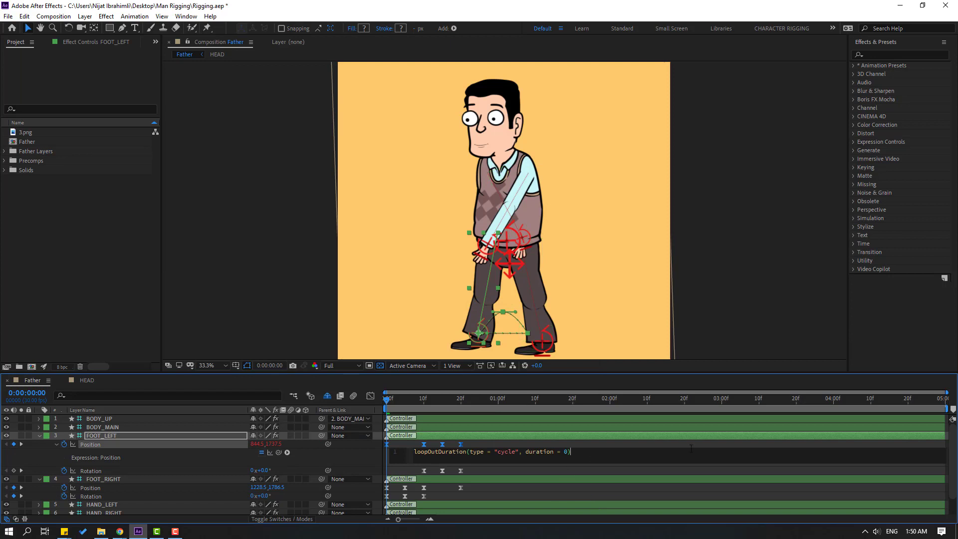
click(739, 445)
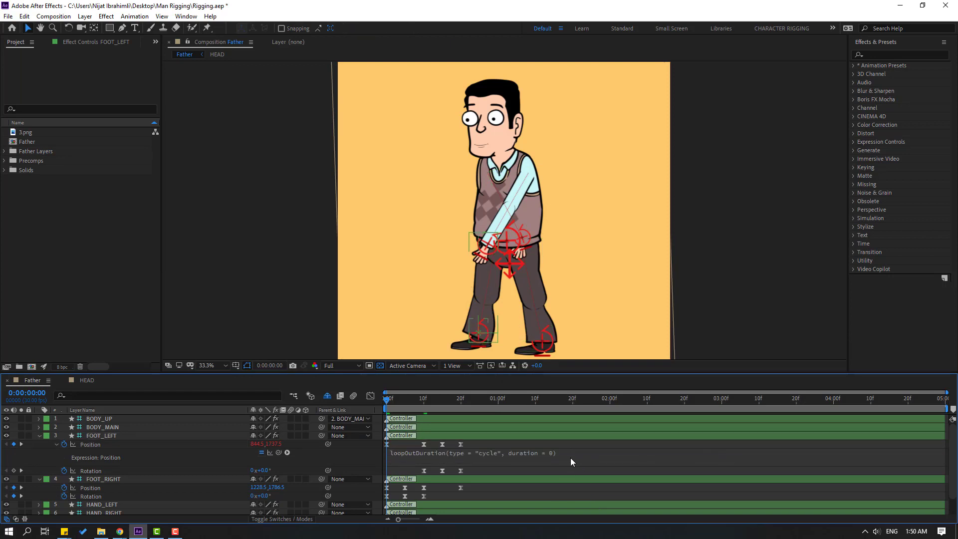
key(space)
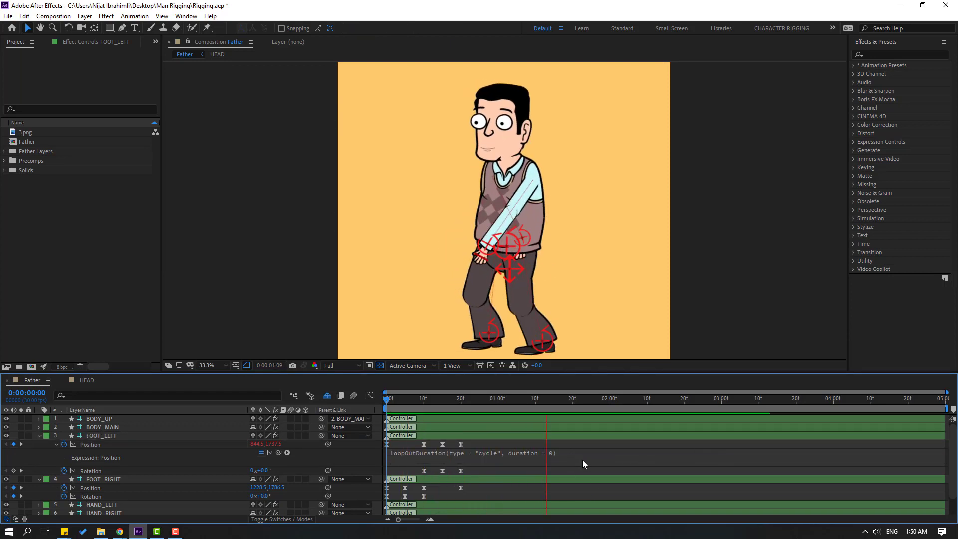
key(space)
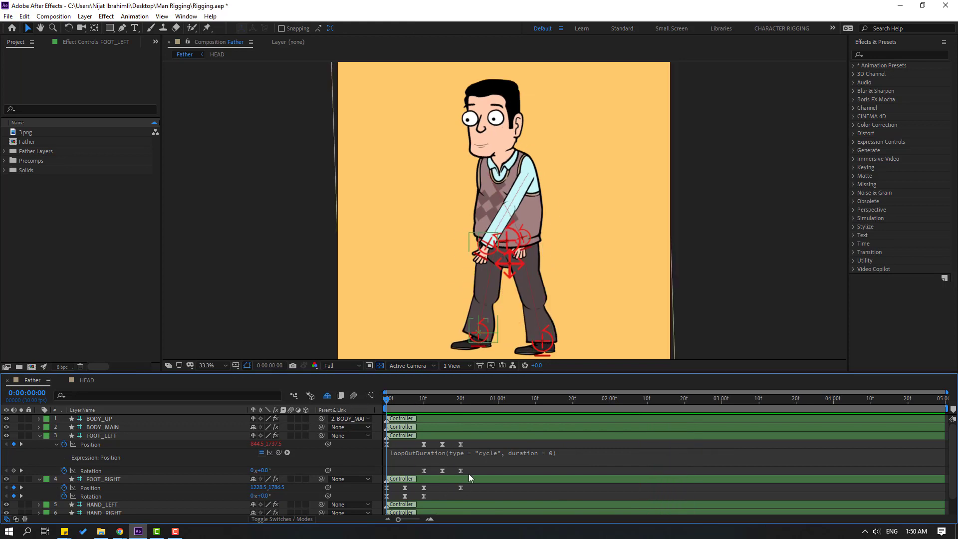
Copy FOOT_LEFT's three Rotation keyframes and paste them at 1:00, 1:20 and 2:10.
drag(469, 474, 414, 475)
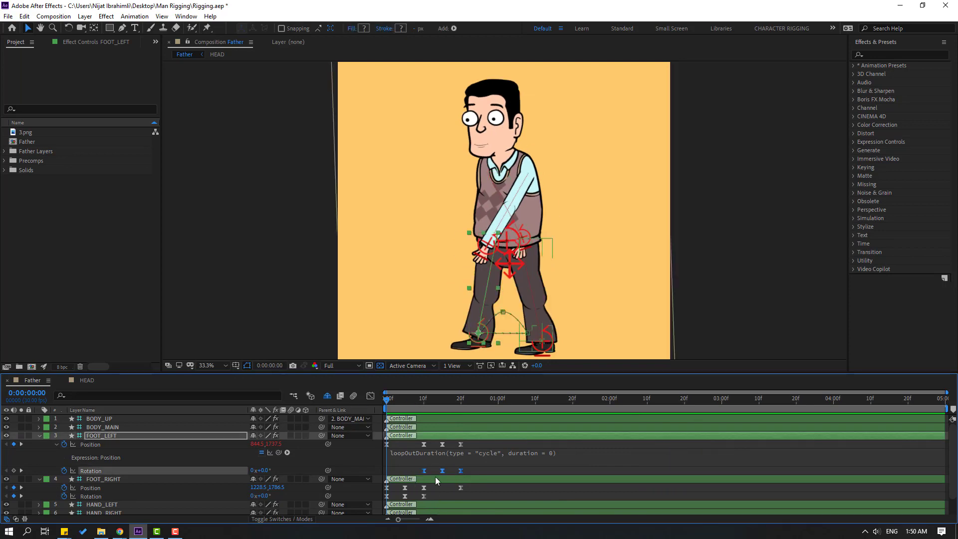
click(442, 401)
click(453, 402)
click(463, 405)
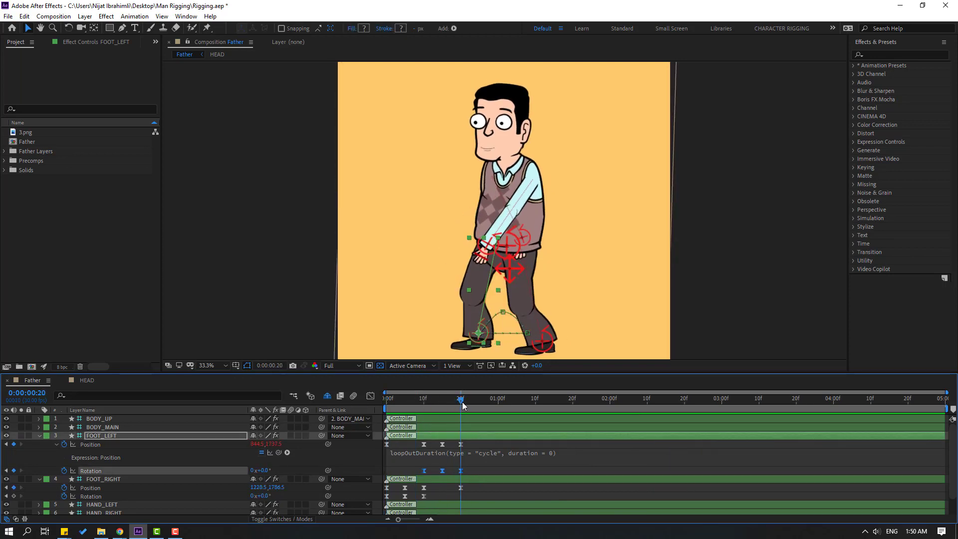
key(shift+Page_Down)
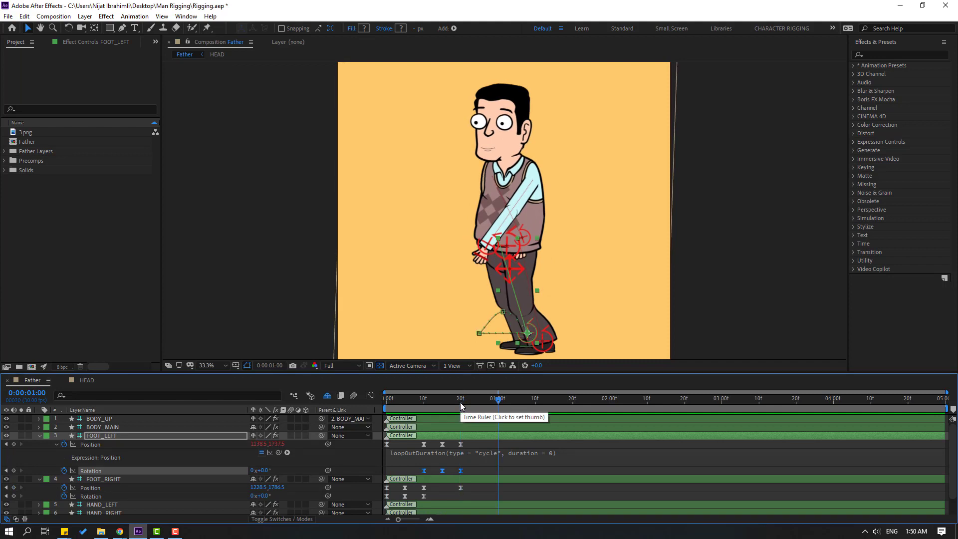
drag(493, 403, 536, 403)
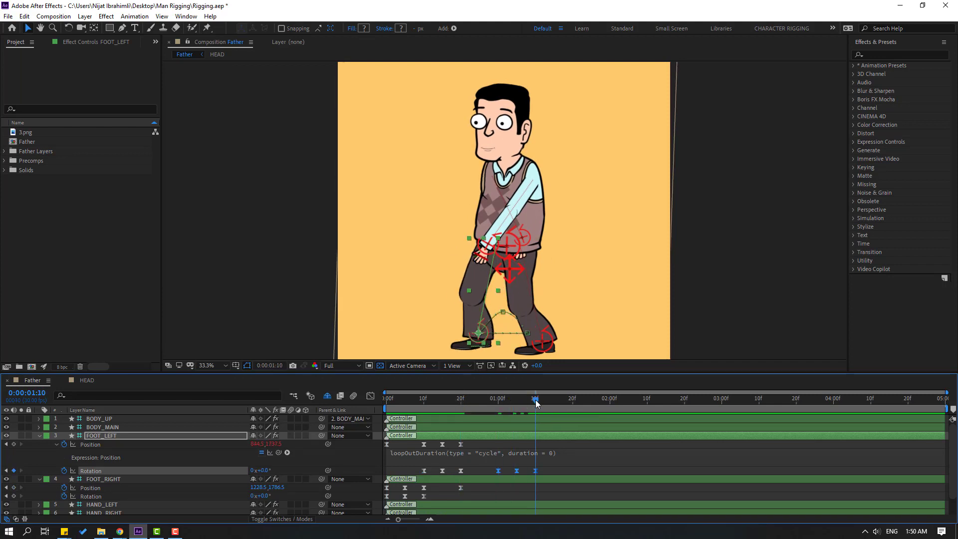
key(shift+Page_Down)
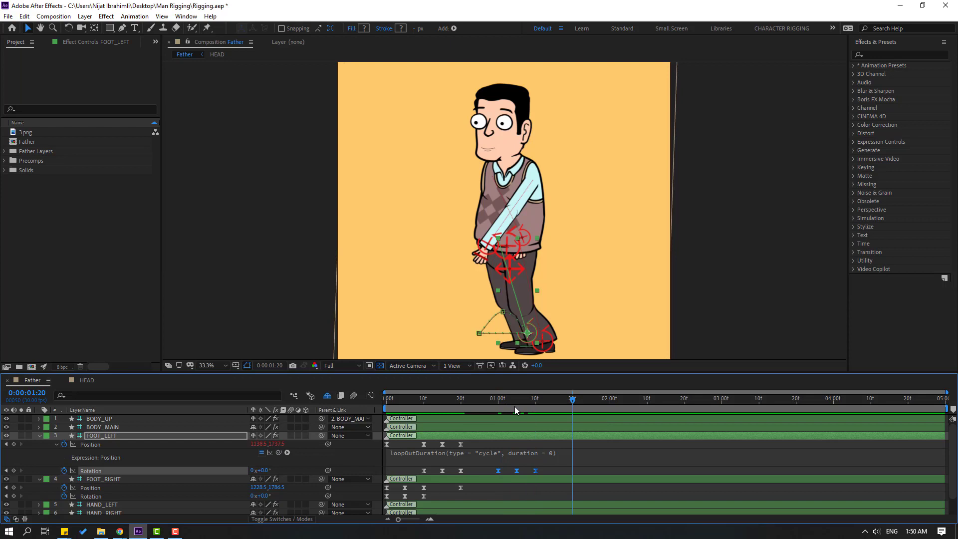
key(ctrl+v)
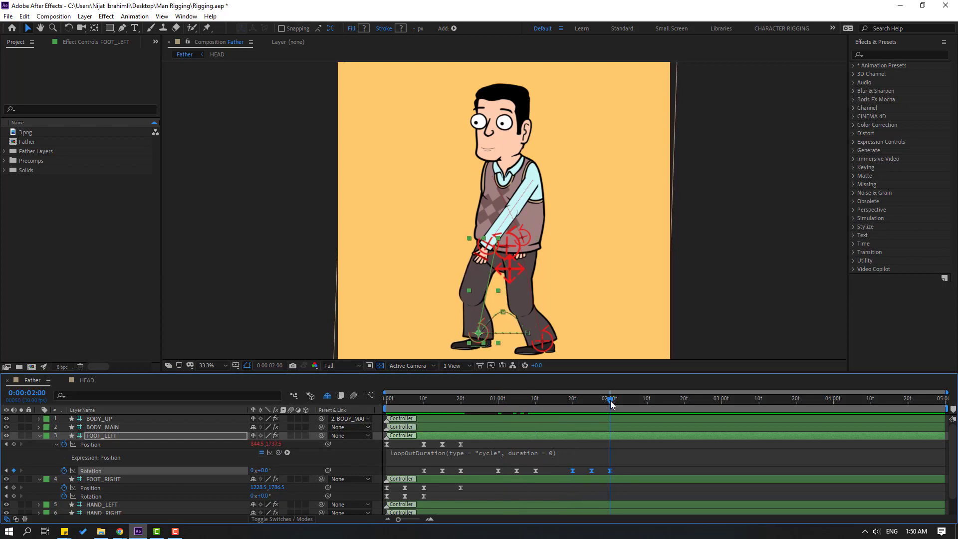
key(shift+Page_Down)
key(ctrl+v)
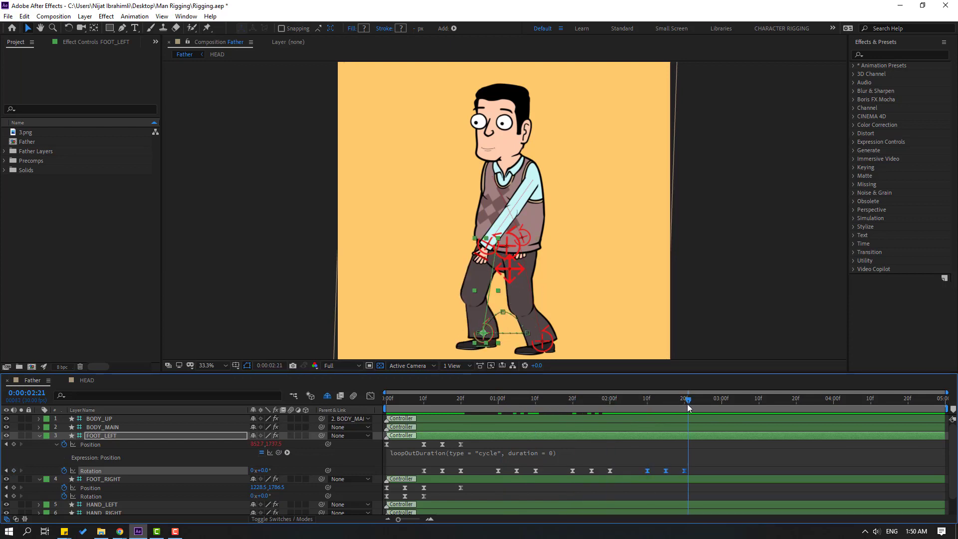
Paste FOOT_LEFT's copied Rotation keyframes at 3:00, 3:20 and 4:10, and preview the animation from the start.
drag(686, 406, 722, 409)
key(ctrl+v)
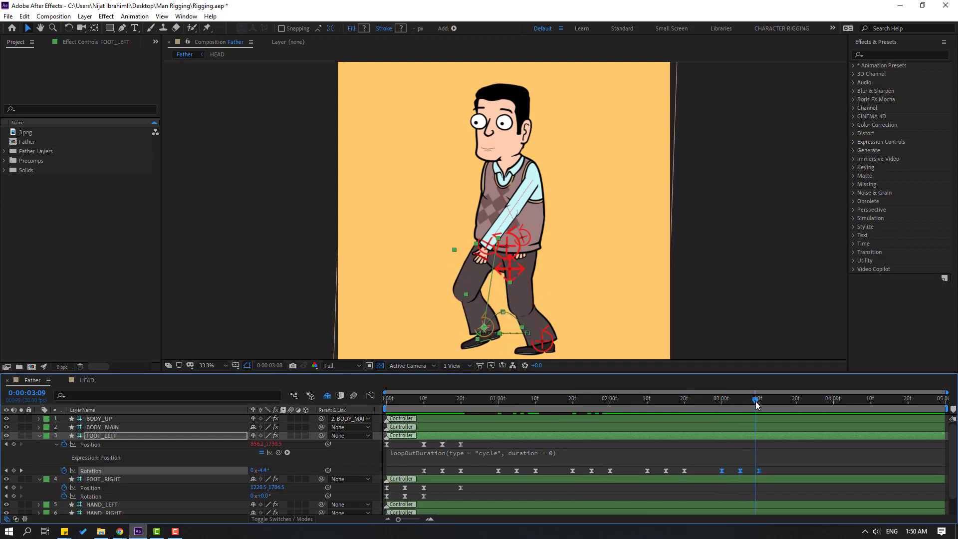
key(shift+Page_Down)
key(ctrl+v)
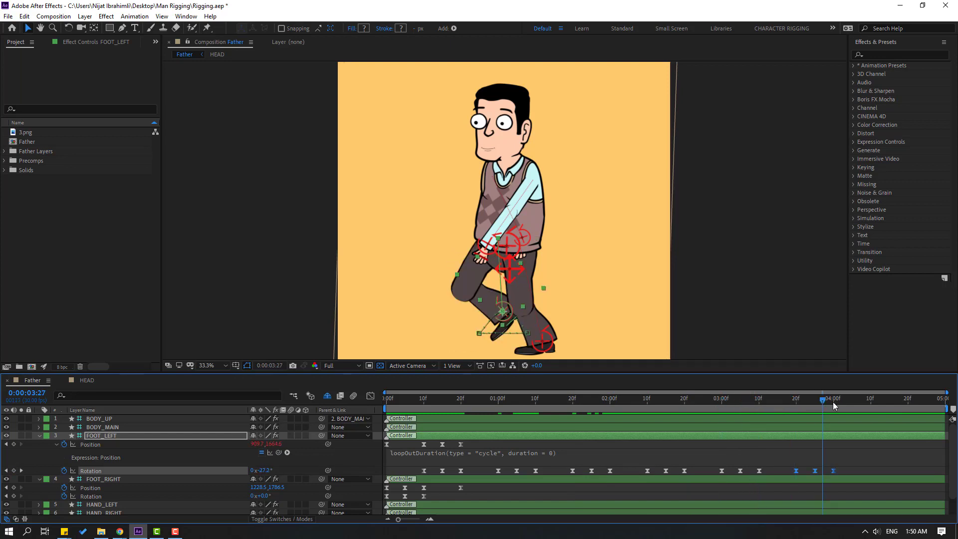
drag(800, 408, 834, 406)
key(shift+Page_Down)
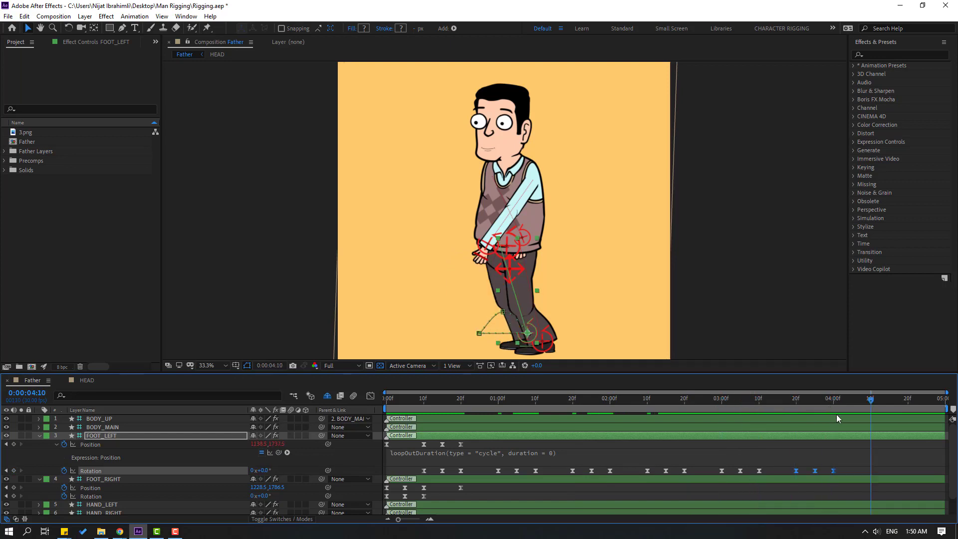
key(ctrl+v)
click(905, 398)
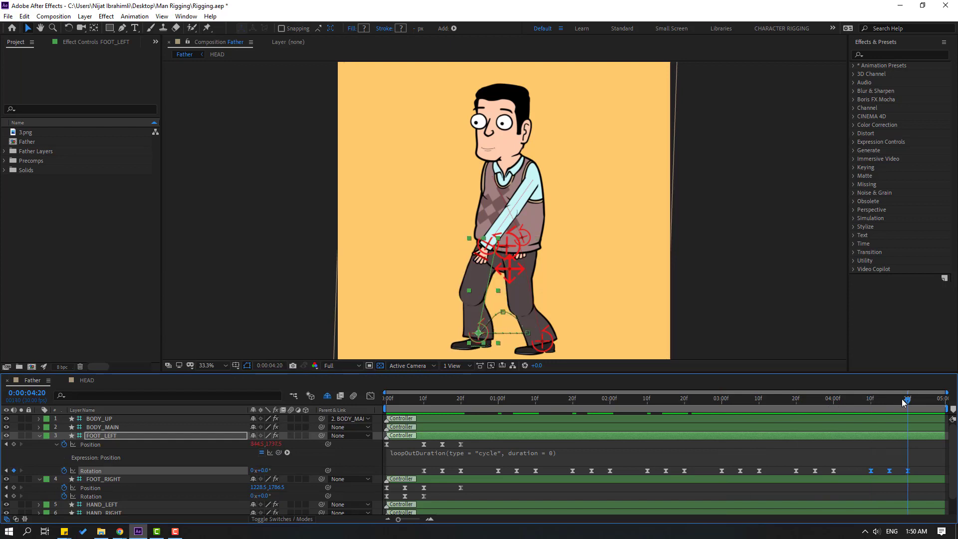
key(Home)
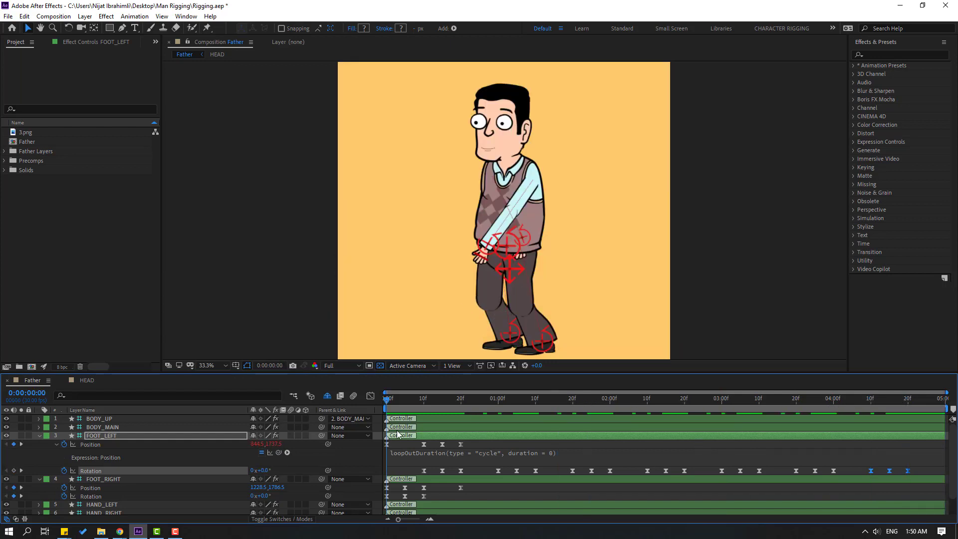
key(space)
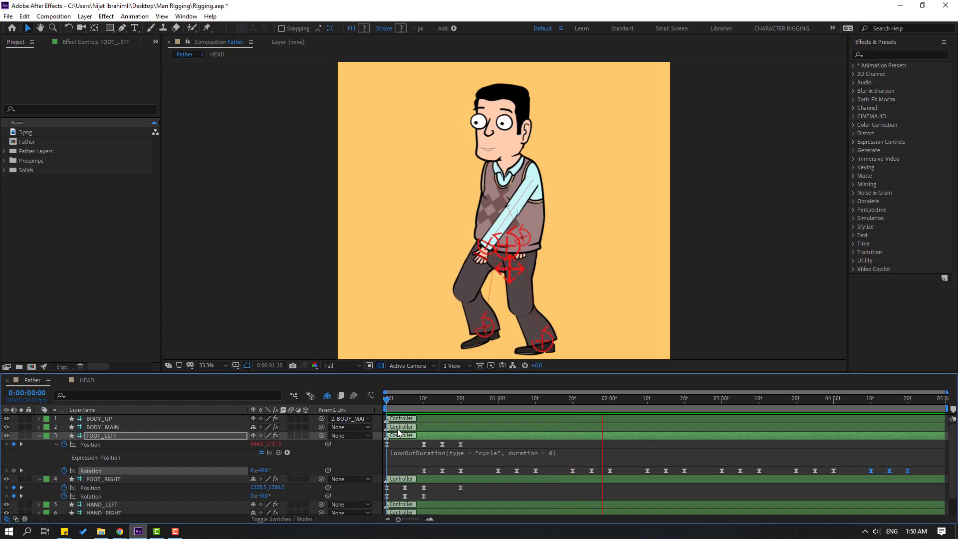
key(space)
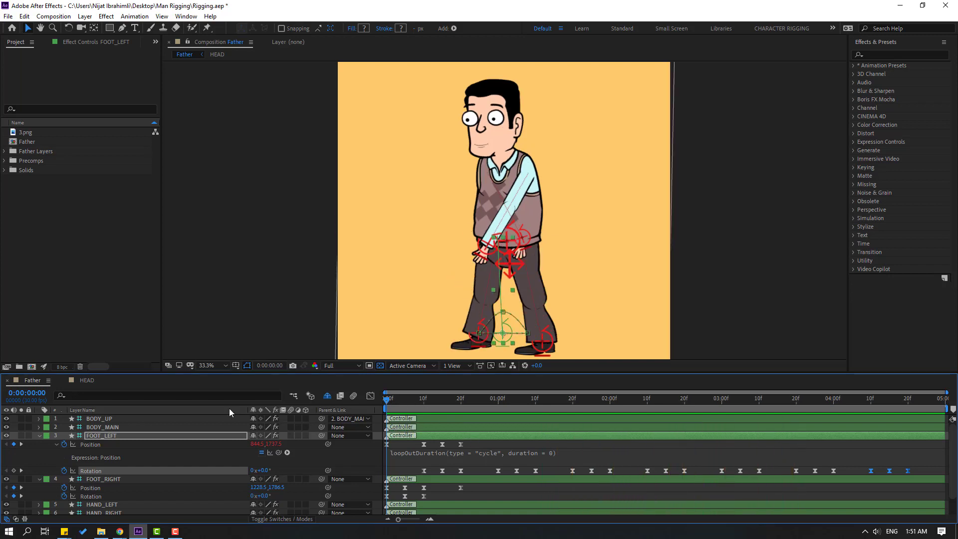
Collapse FOOT_LEFT, loop FOOT_RIGHT's Position with the expression loopOutDuration(type = "cycle", duration = 0) and preview it.
click(39, 436)
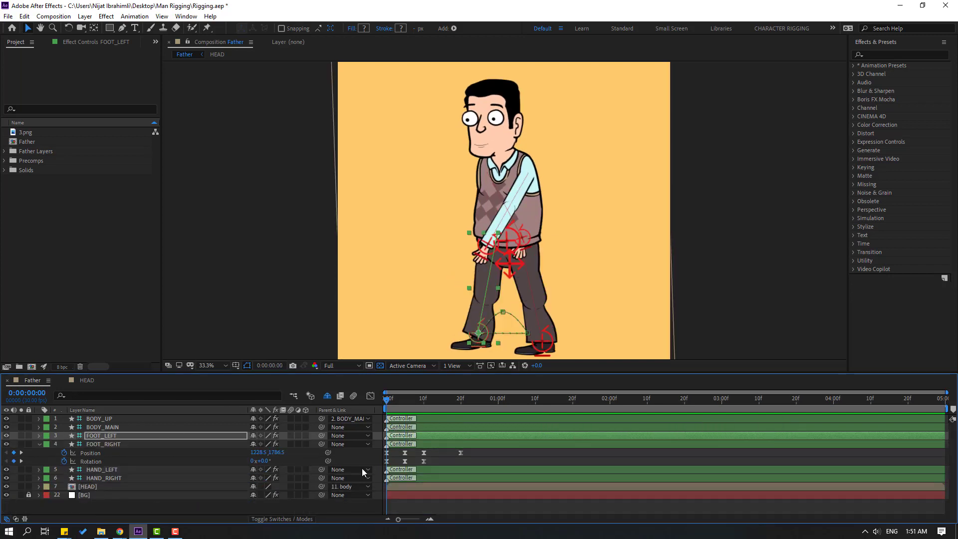
drag(470, 454, 368, 451)
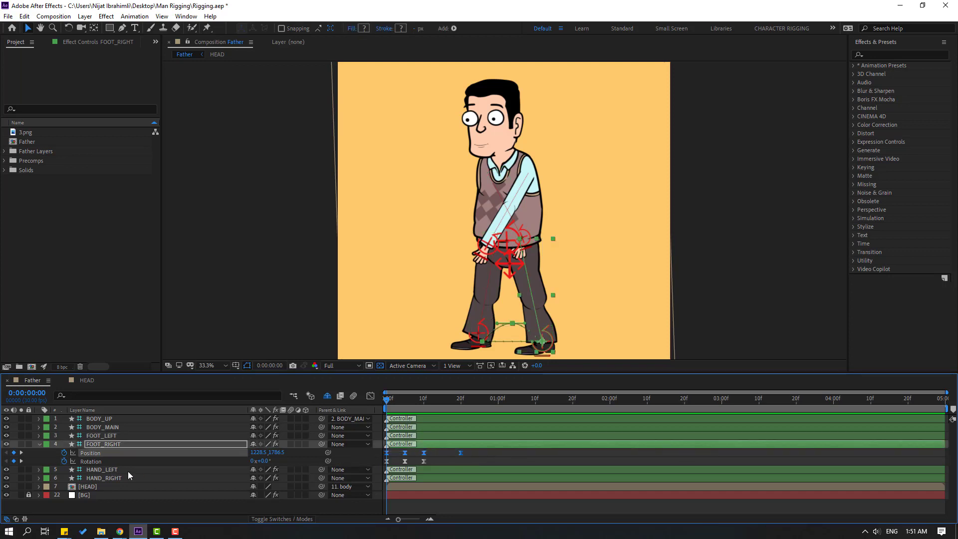
alt+click(65, 453)
click(288, 460)
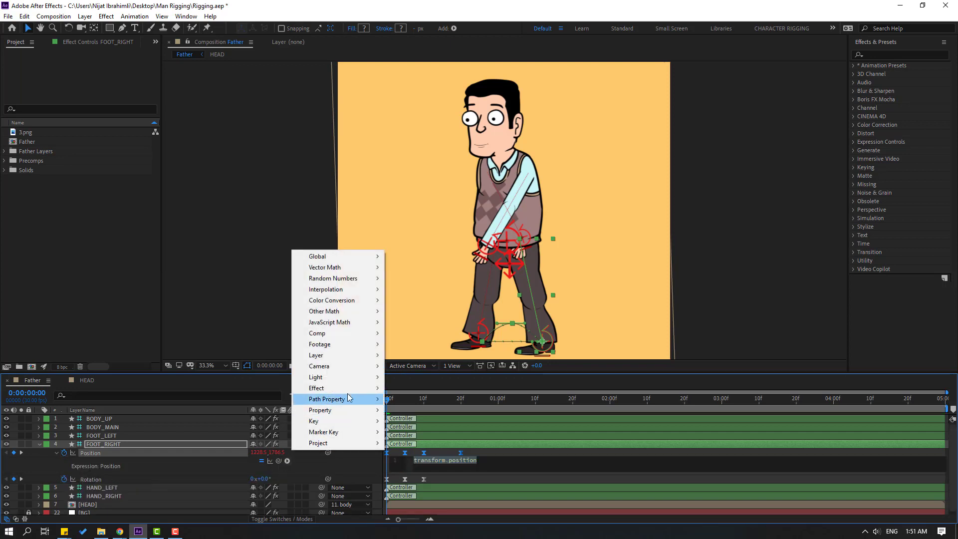
mouse_move(343, 410)
click(441, 313)
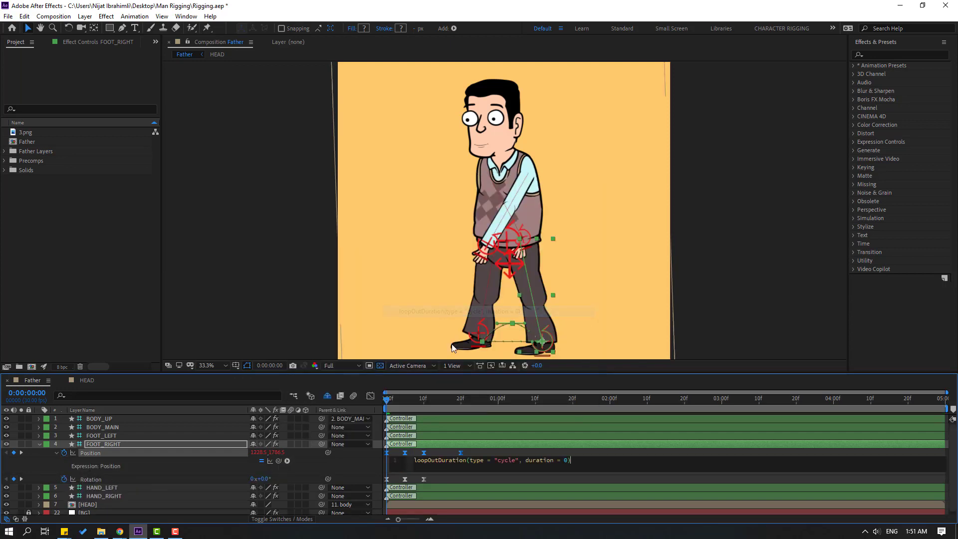
click(736, 453)
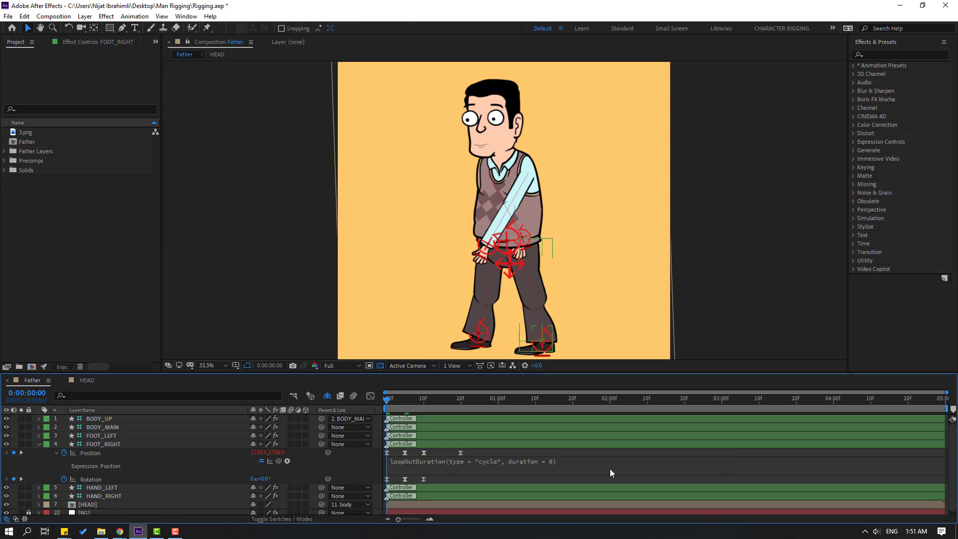
key(space)
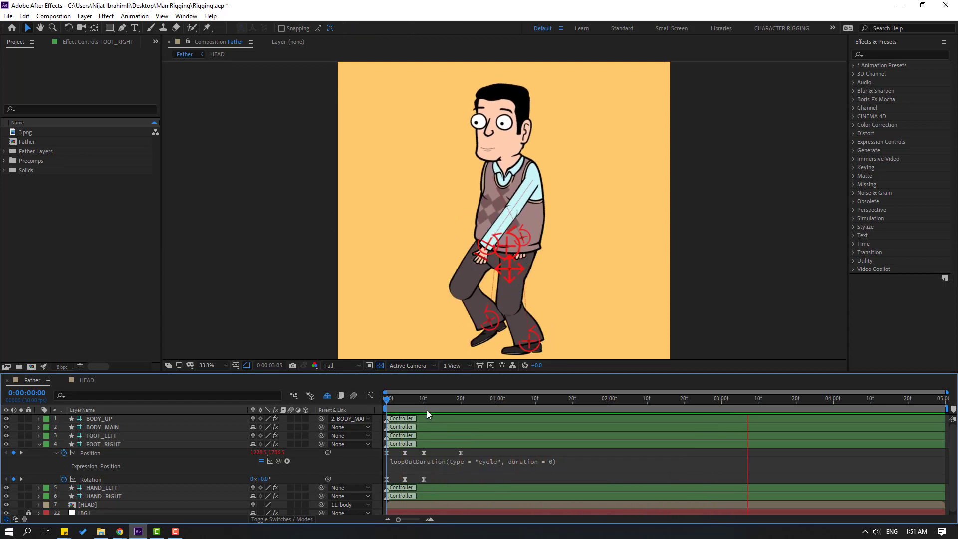
key(space)
Copy FOOT_RIGHT's three Rotation keyframes and paste them at 0:20, 1:10 and 2:00.
drag(435, 480, 393, 496)
drag(406, 402, 417, 405)
key(shift+Page_Down)
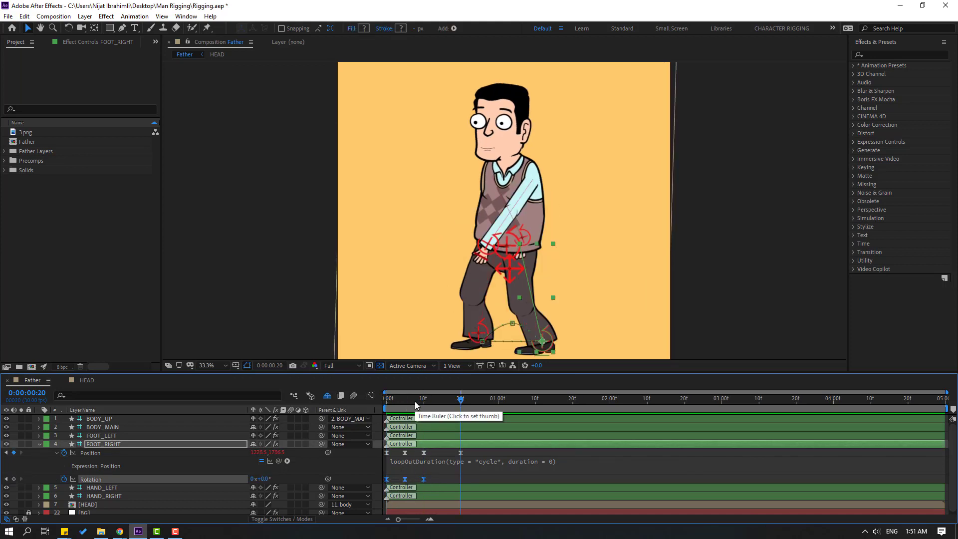
click(498, 399)
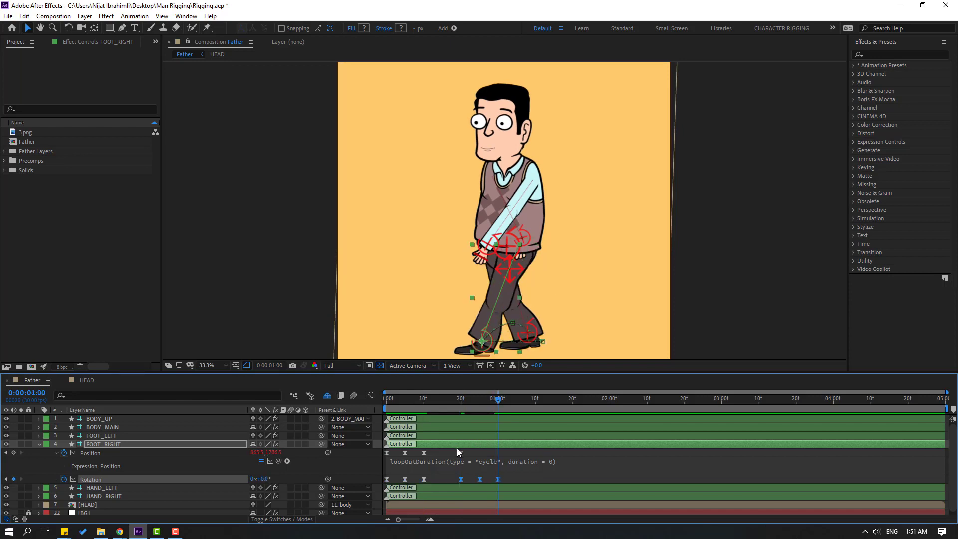
key(shift+Page_Down)
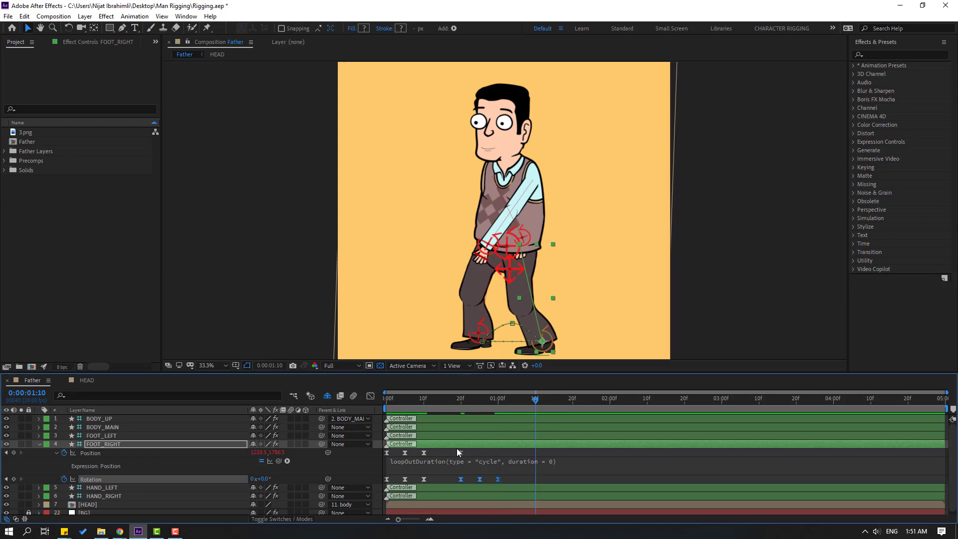
key(ctrl+v)
click(571, 402)
key(shift+Page_Down)
key(ctrl+v)
Paste FOOT_RIGHT's copied Rotation keyframes at 2:20, 3:10, 4:00 and 4:20.
drag(642, 399, 647, 402)
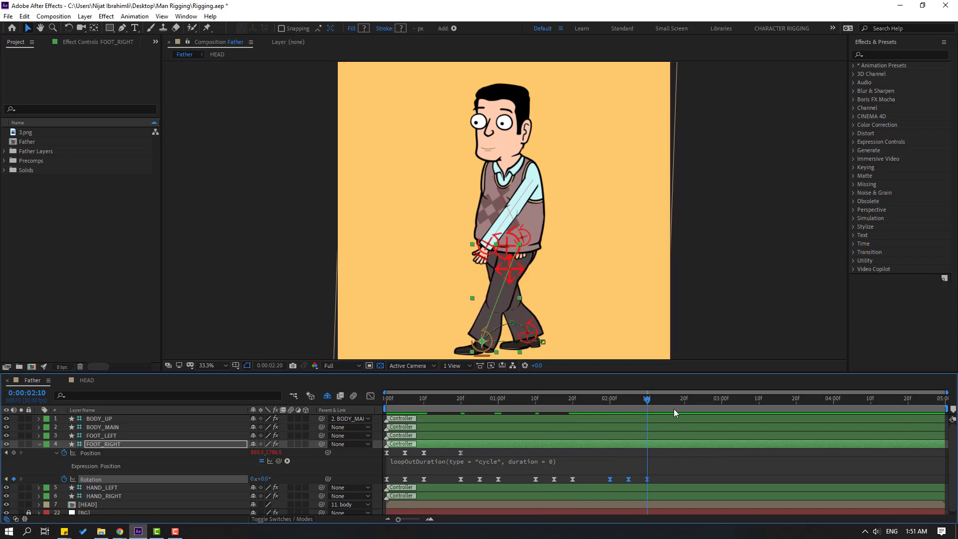
key(shift+Page_Down)
key(ctrl+v)
drag(709, 398, 722, 400)
key(shift+Page_Down)
key(ctrl+v)
key(shift+Page_Down)
key(shift+Page_Down)
key(ctrl+v)
click(871, 399)
key(shift+Page_Down)
key(ctrl+v)
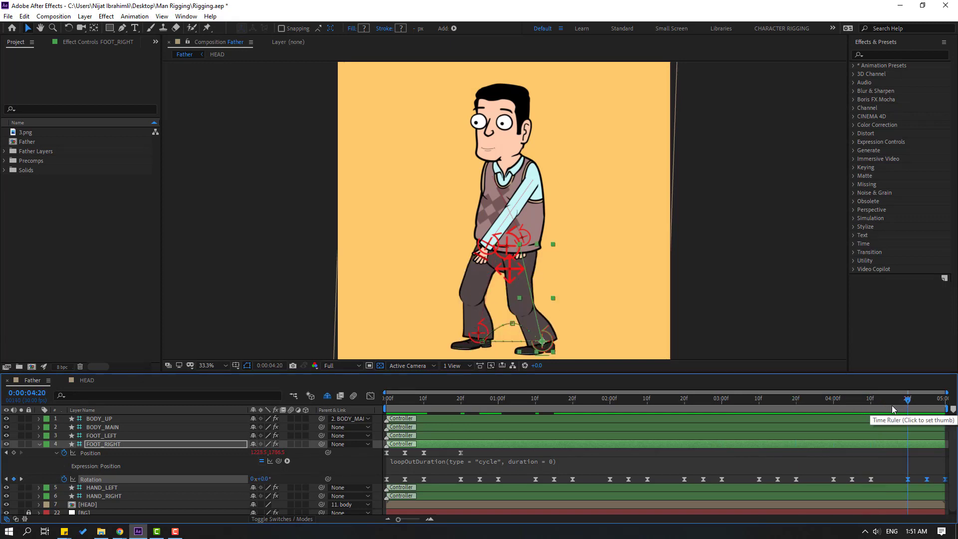
Preview the walk animation, return to the start of the composition and collapse FOOT_RIGHT.
key(space)
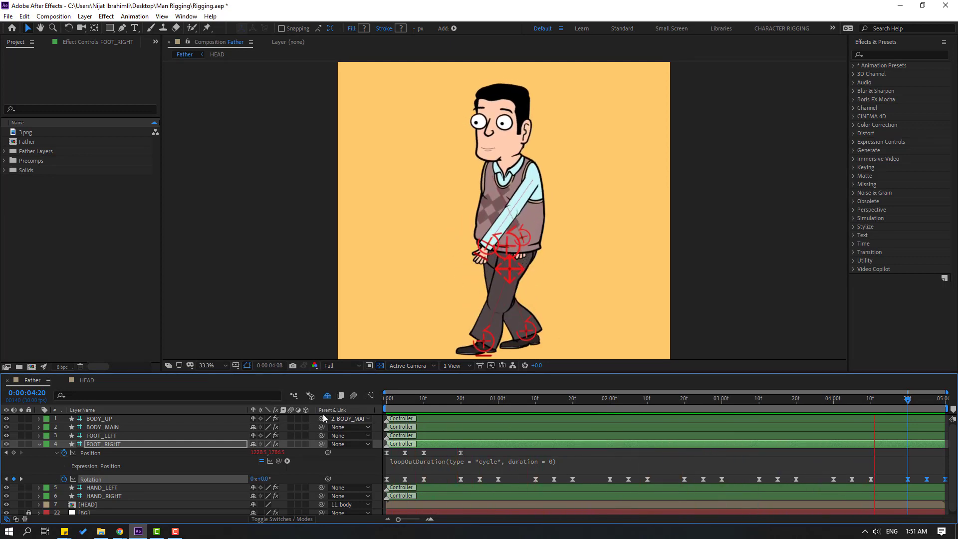
key(space)
key(Home)
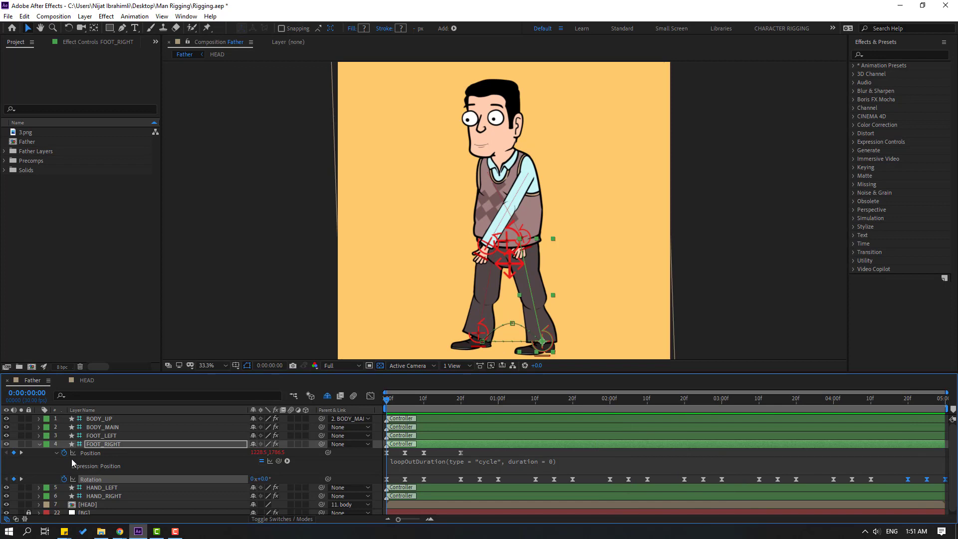
click(39, 444)
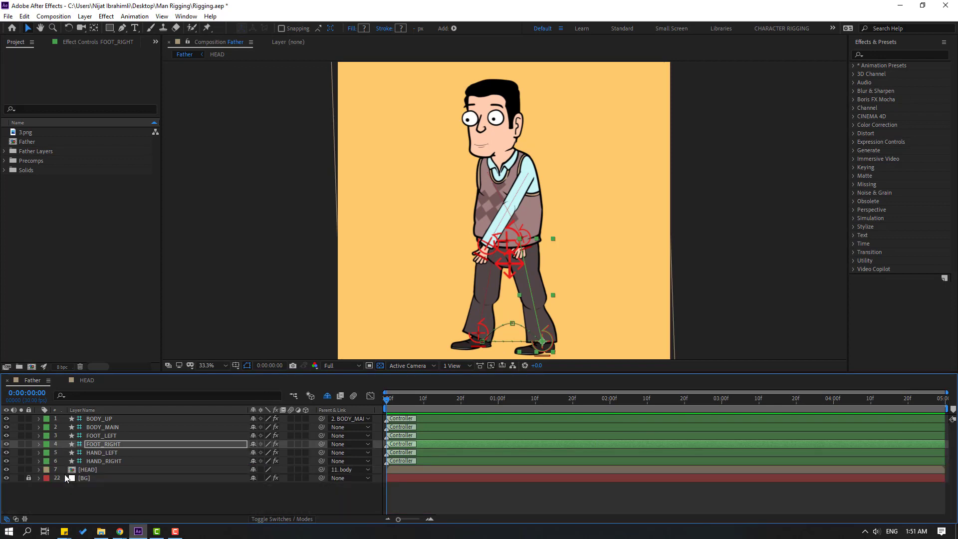
Loop BODY_MAIN's Position with the expression loopOutDuration(type = "cycle", duration = 0) and preview the animation.
click(91, 427)
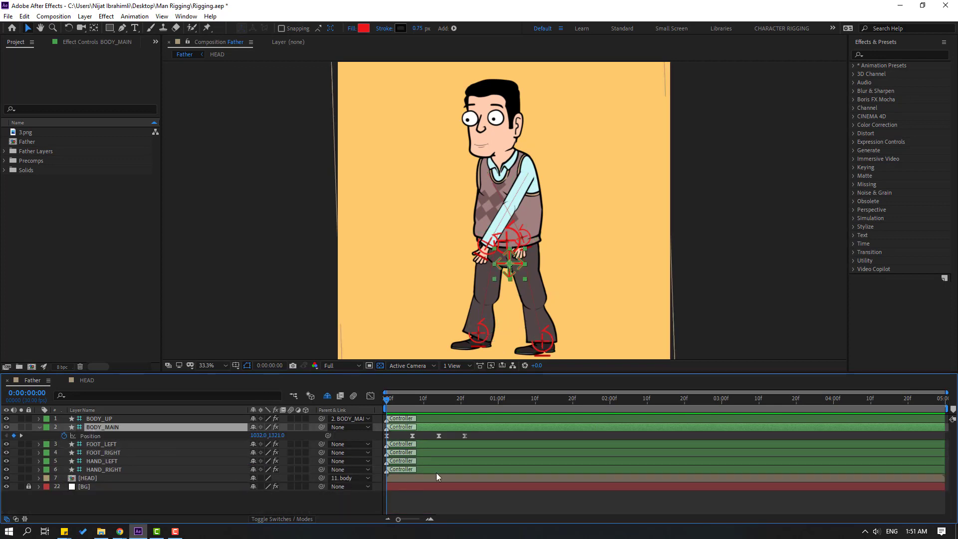
drag(447, 436, 369, 442)
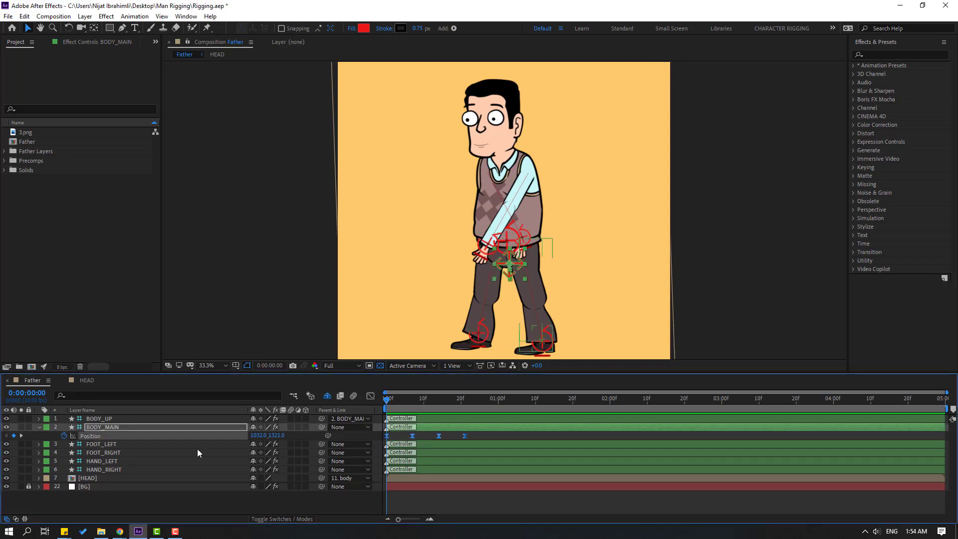
alt+click(64, 436)
click(288, 444)
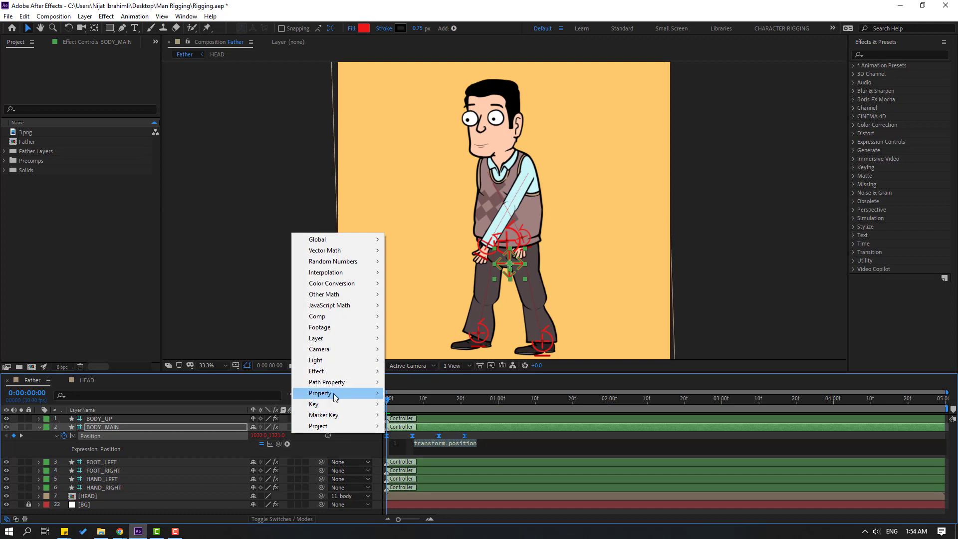
mouse_move(334, 394)
click(452, 294)
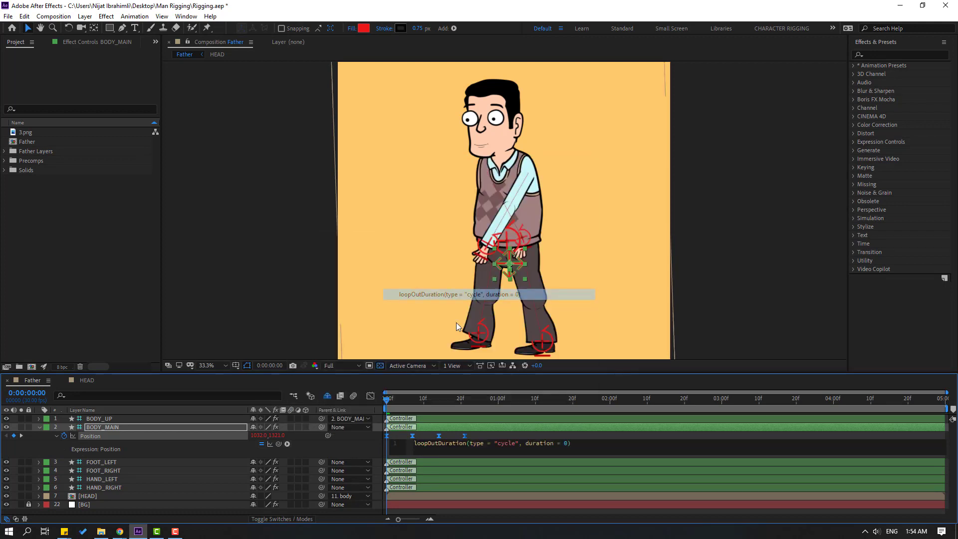
click(514, 434)
key(space)
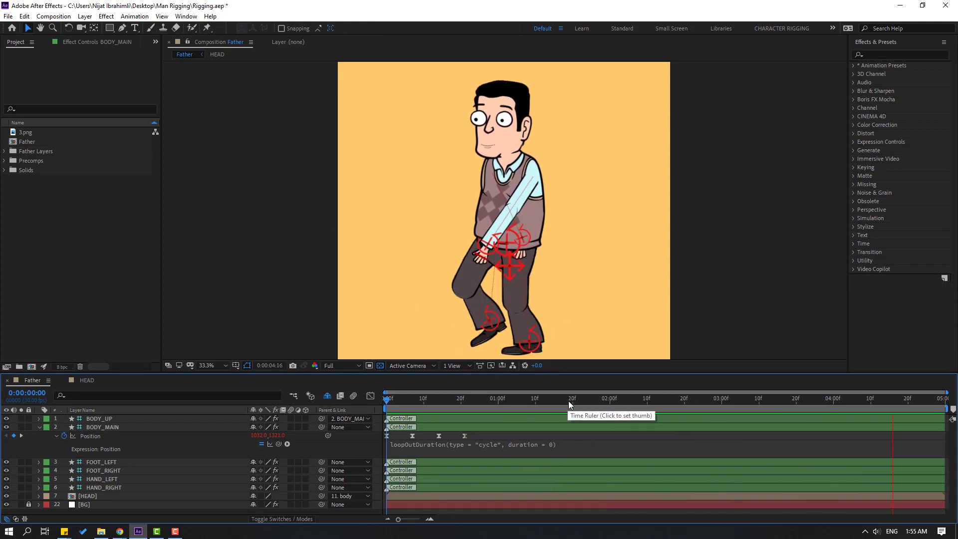
key(space)
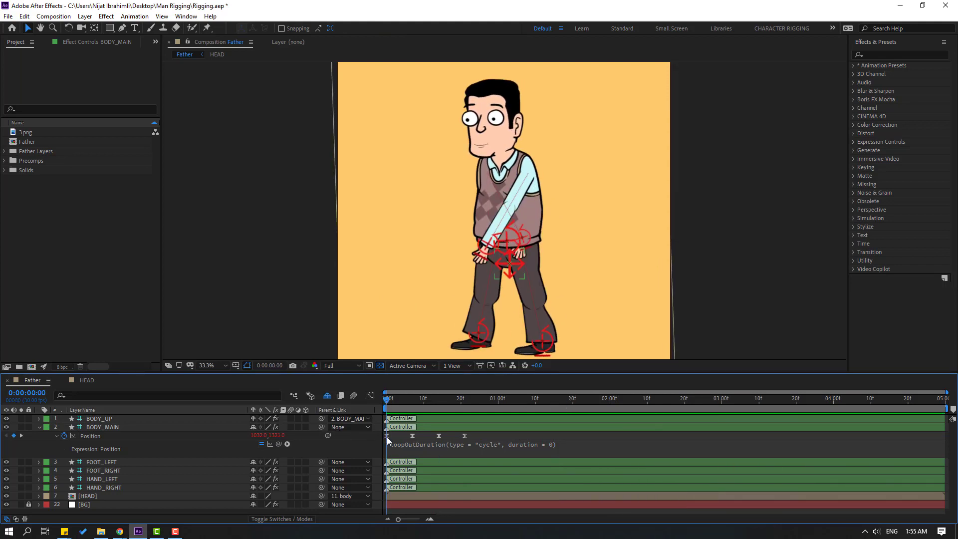
Copy BODY_MAIN's first Position keyframe over its last one at 0:21 and preview the animation.
click(387, 436)
drag(454, 399, 464, 399)
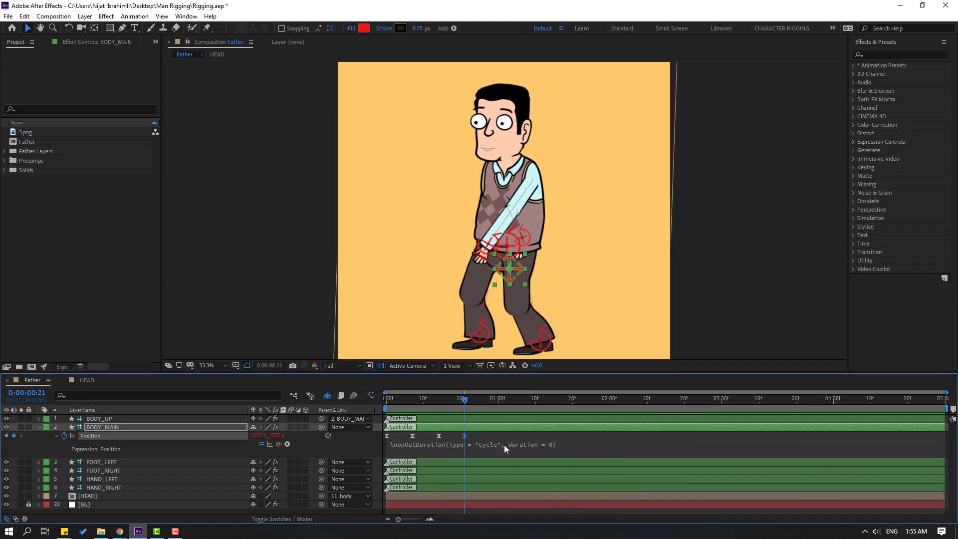
key(space)
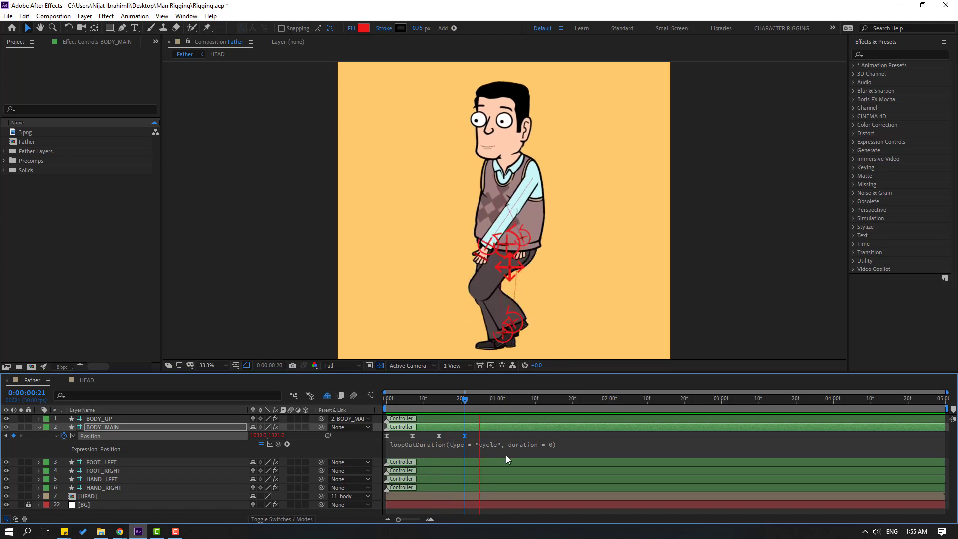
key(space)
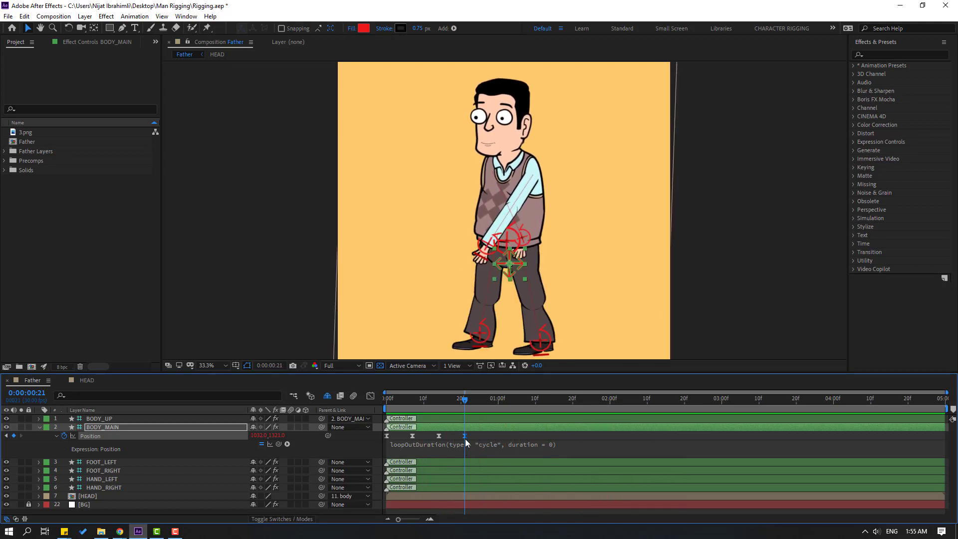
Compress BODY_MAIN's Position keyframes so the last one falls at 0:14, preview the result and collapse the layer.
drag(441, 433, 386, 447)
drag(463, 436, 439, 437)
key(space)
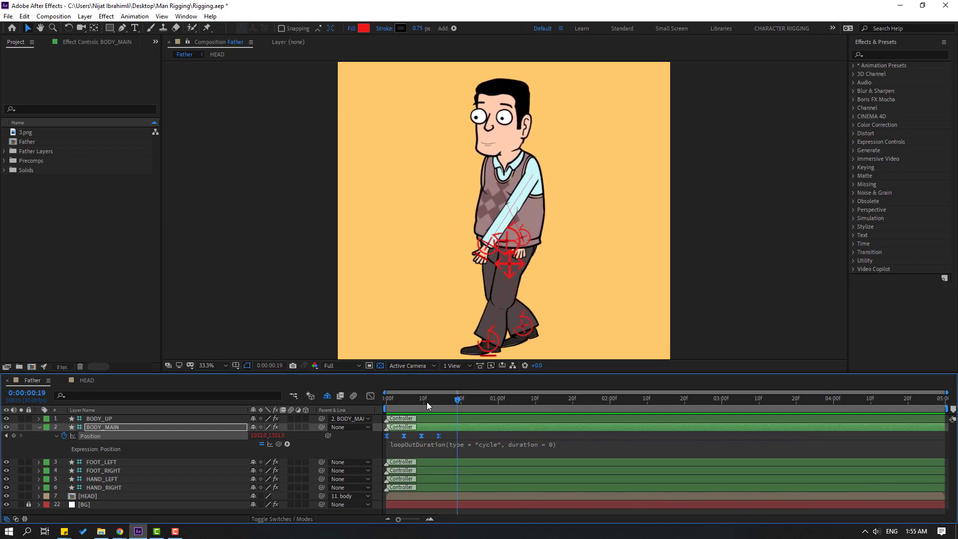
click(387, 399)
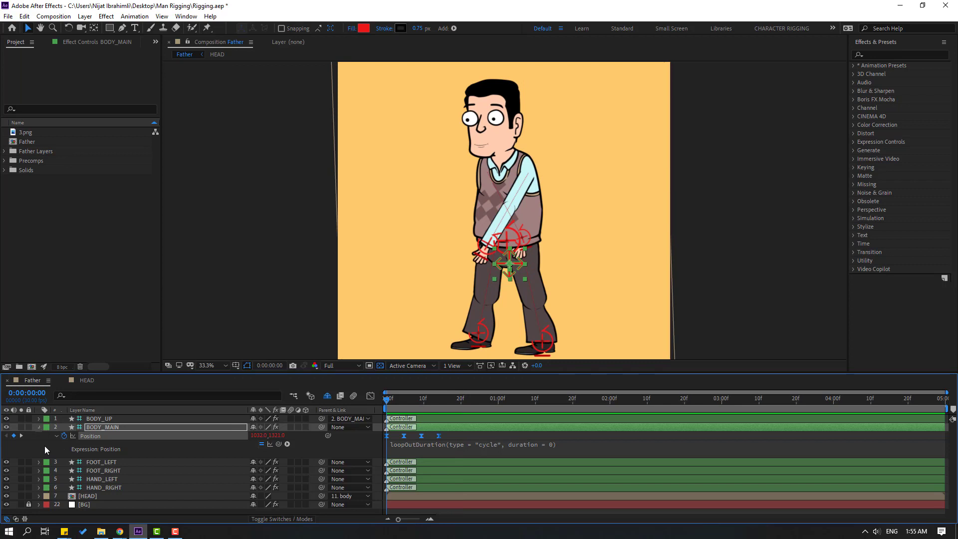
key(u)
Loop BODY_UP's Rotation with the expression loopOutDuration(type = "cycle", duration = 0) and preview the animation.
click(101, 419)
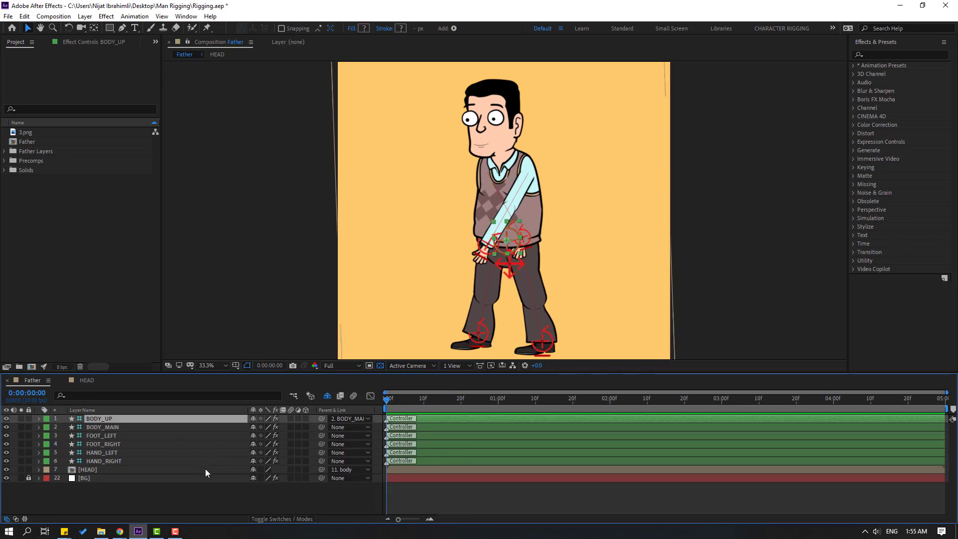
key(u)
drag(475, 426, 376, 431)
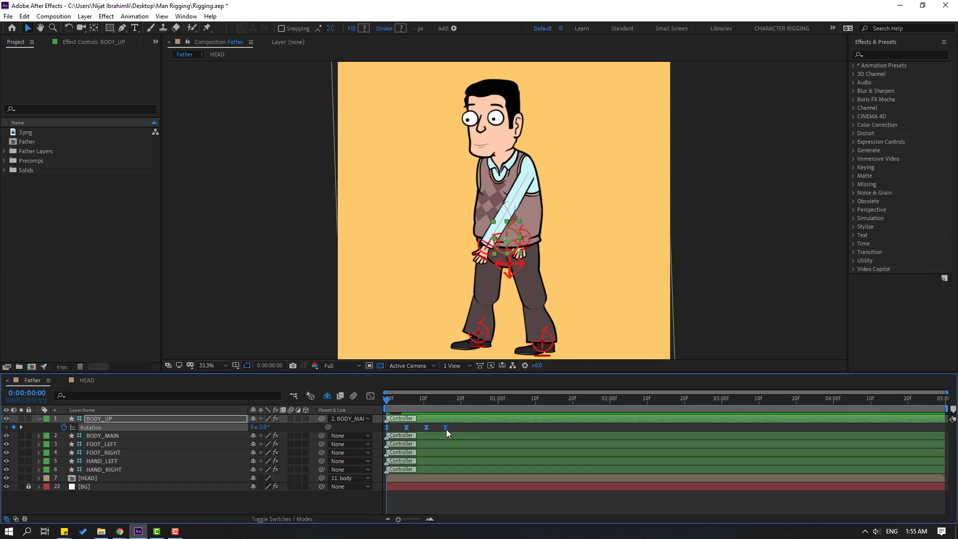
alt+click(64, 427)
click(287, 435)
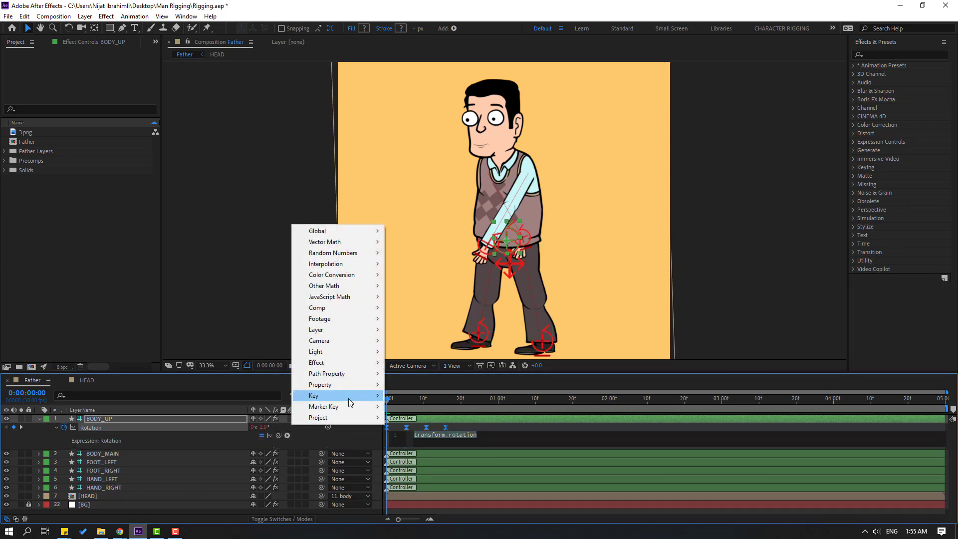
mouse_move(339, 384)
click(509, 289)
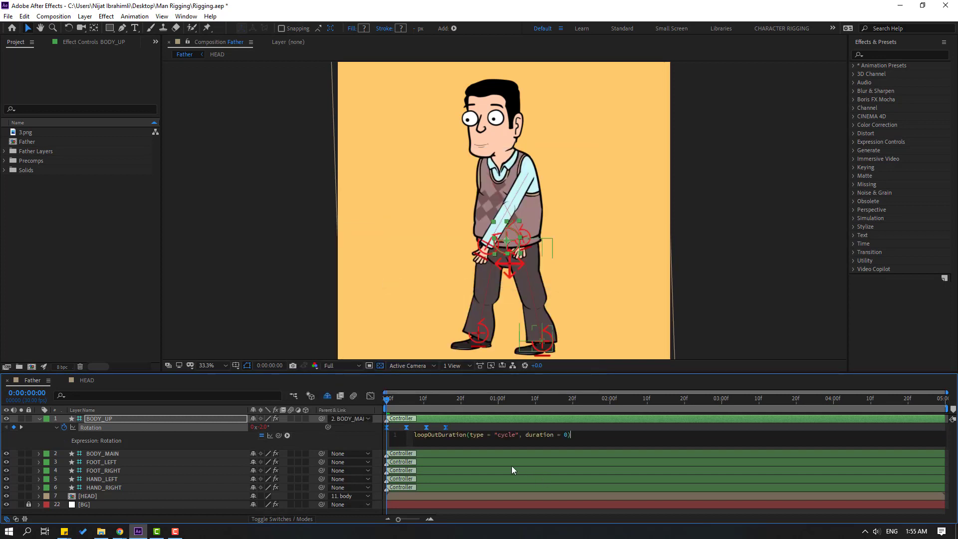
click(505, 427)
key(space)
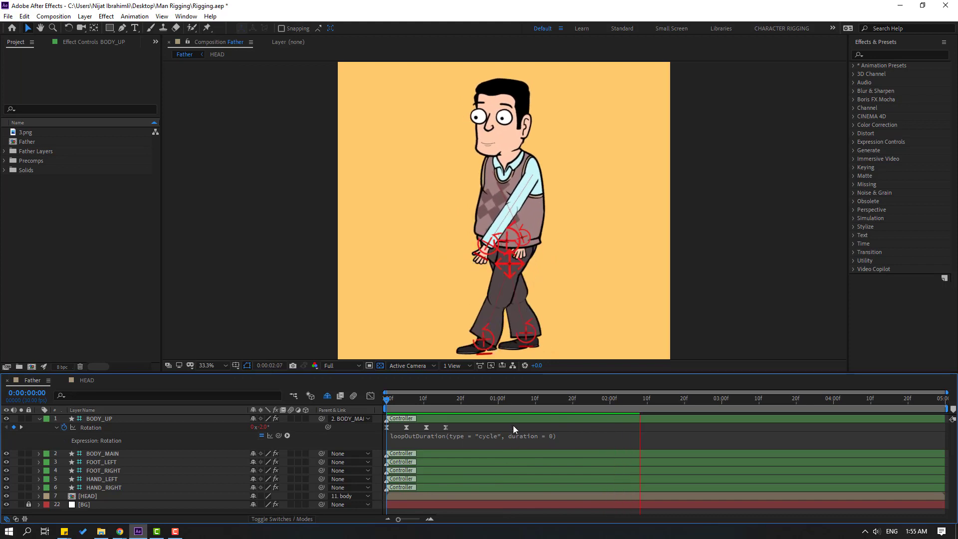
click(439, 399)
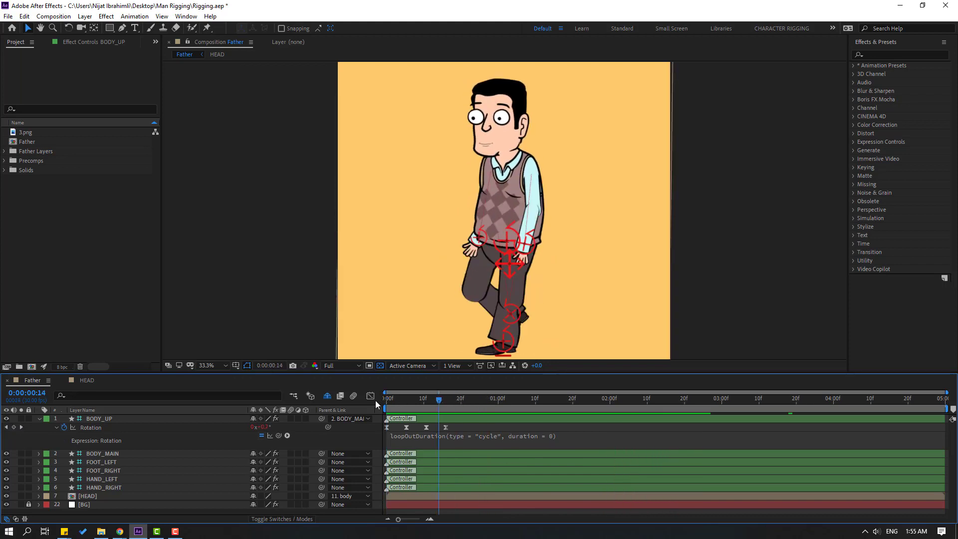
Copy BODY_UP's first Rotation keyframe over its last one at 0:16, preview the animation and collapse the layer.
key(Home)
click(386, 427)
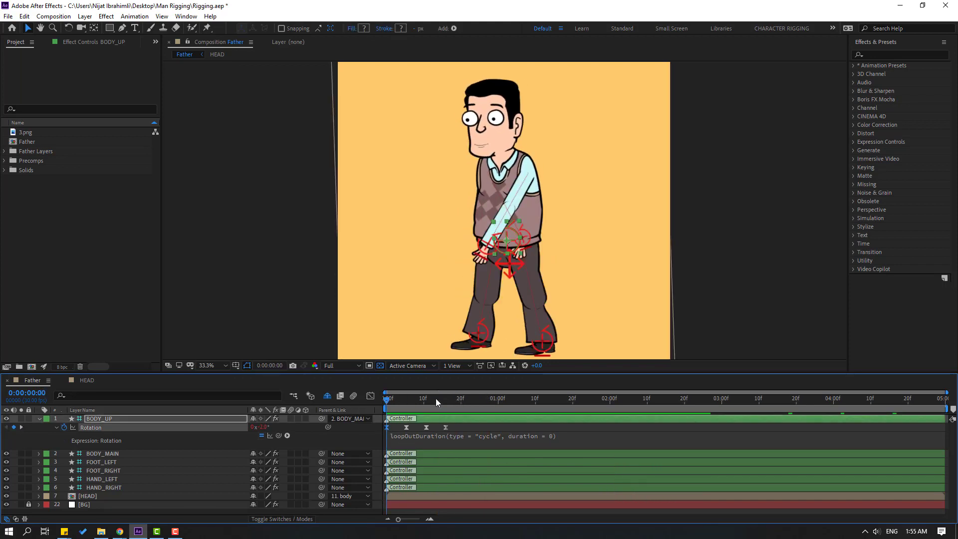
drag(435, 398, 444, 398)
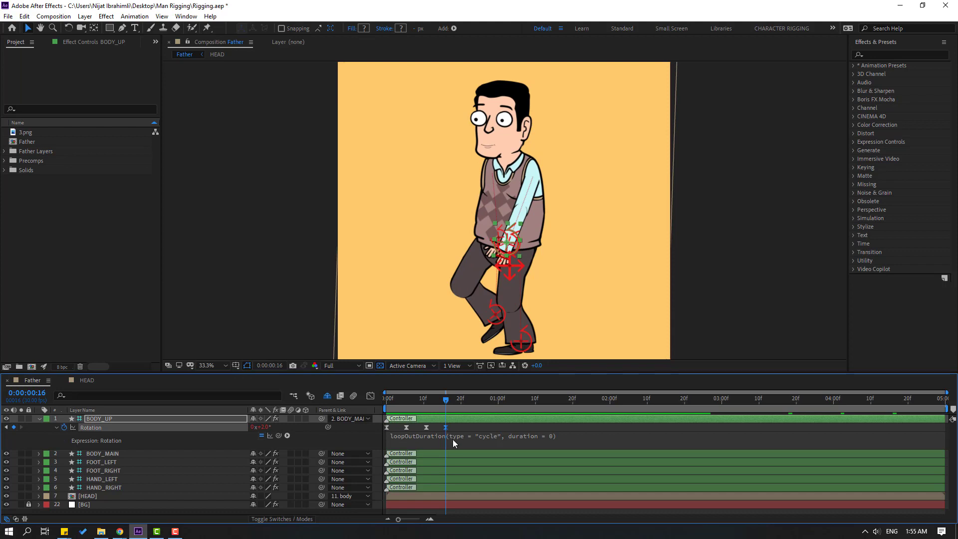
click(464, 444)
key(space)
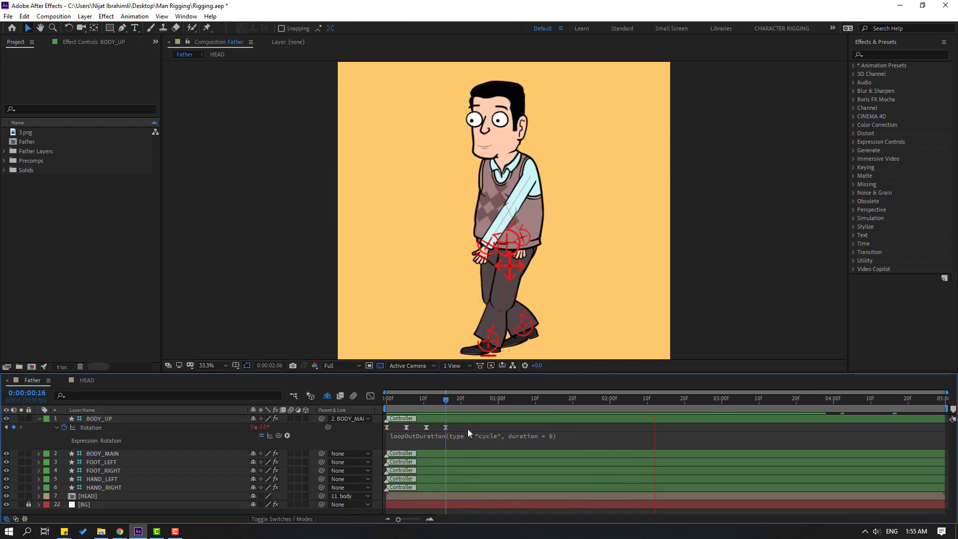
key(space)
key(Home)
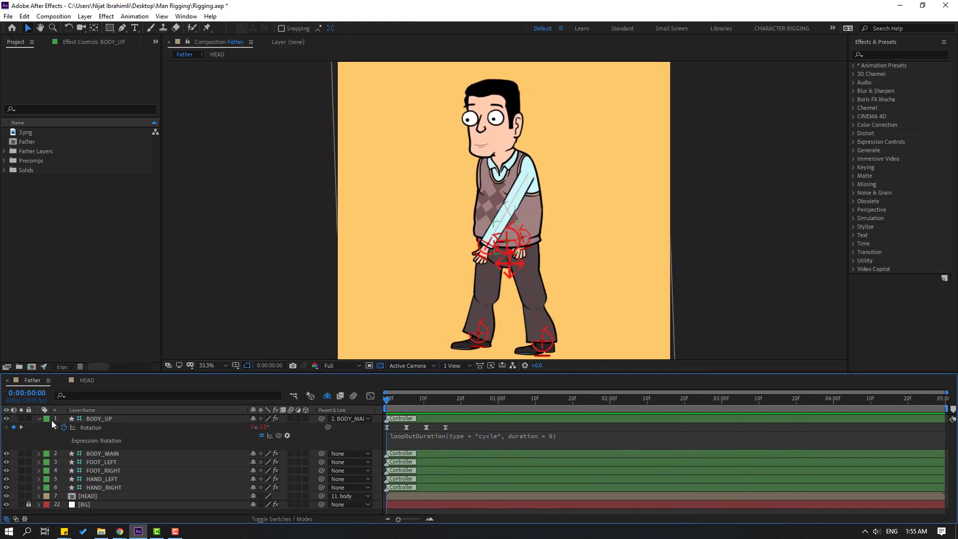
key(u)
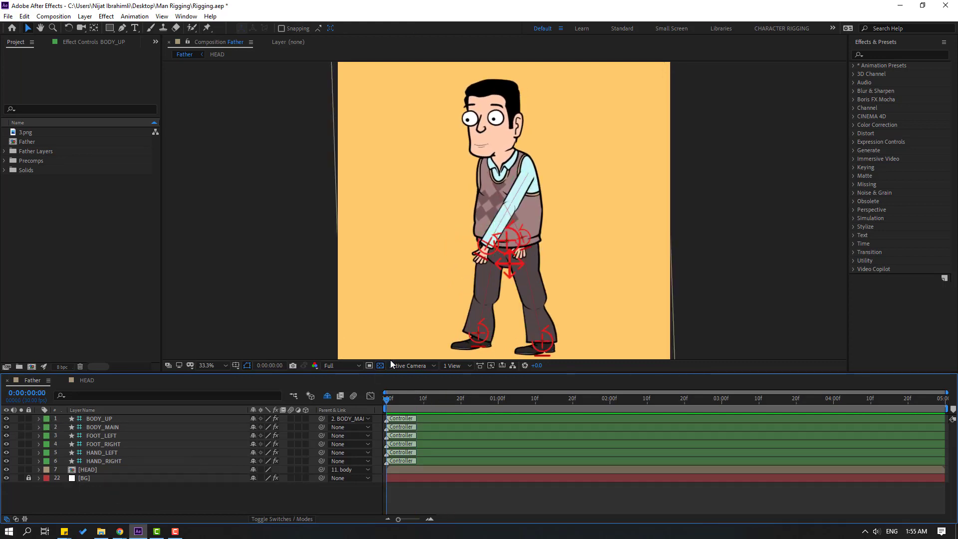
Reveal the keyframes of HAND_LEFT and HAND_RIGHT, and move HAND_LEFT's last Rotation keyframe to 0:20.
click(112, 461)
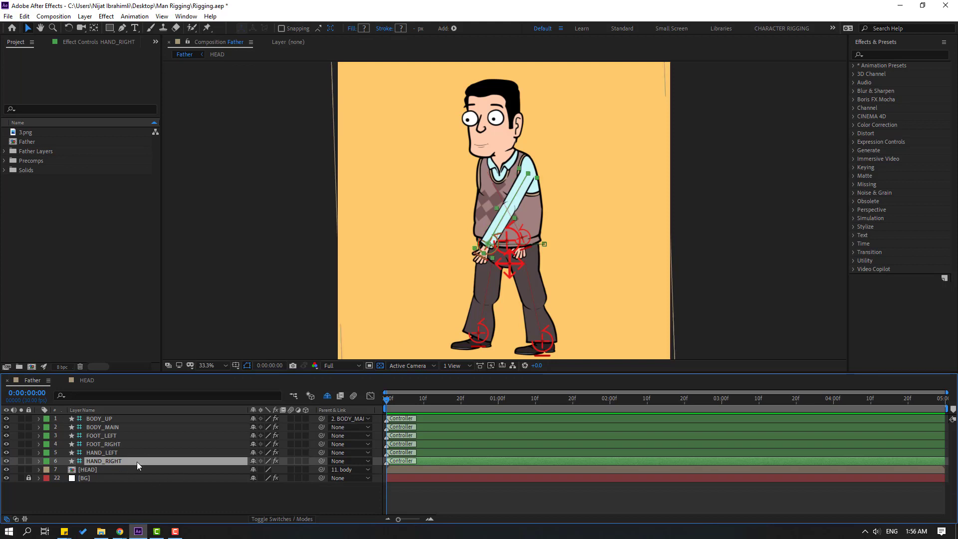
ctrl+click(105, 454)
key(u)
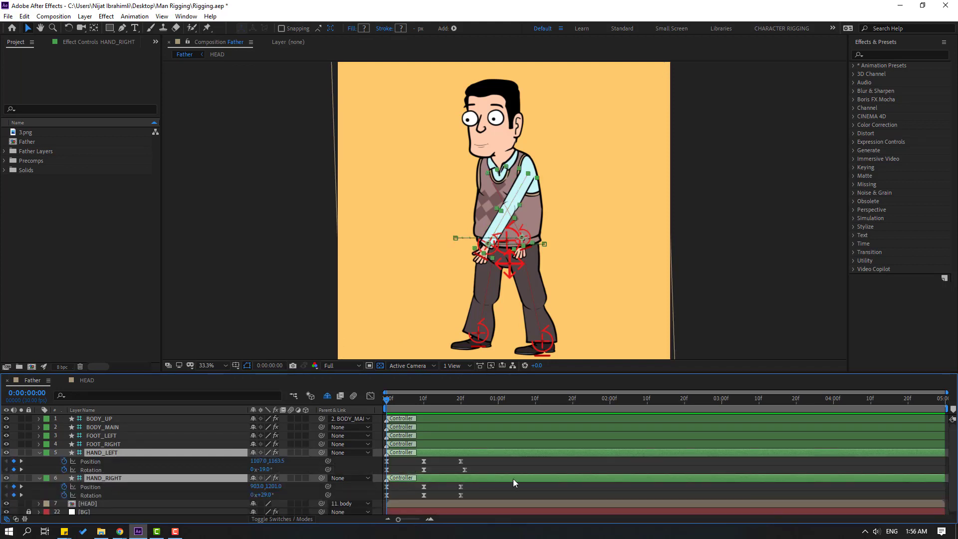
click(480, 466)
click(461, 470)
Loop HAND_LEFT's Position keyframes with the expression loopOutDuration(type = "cycle", duration = 0).
drag(469, 465, 367, 464)
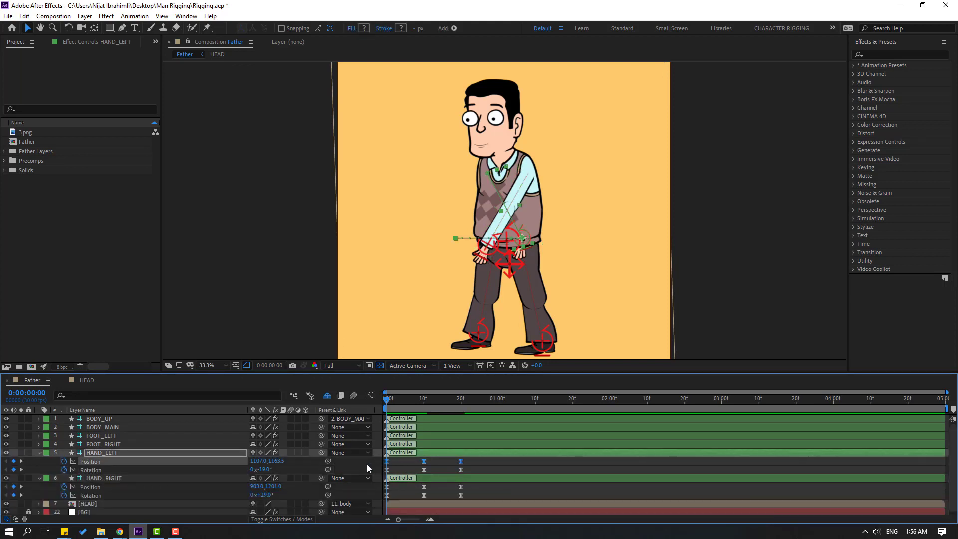
alt+click(64, 462)
click(286, 470)
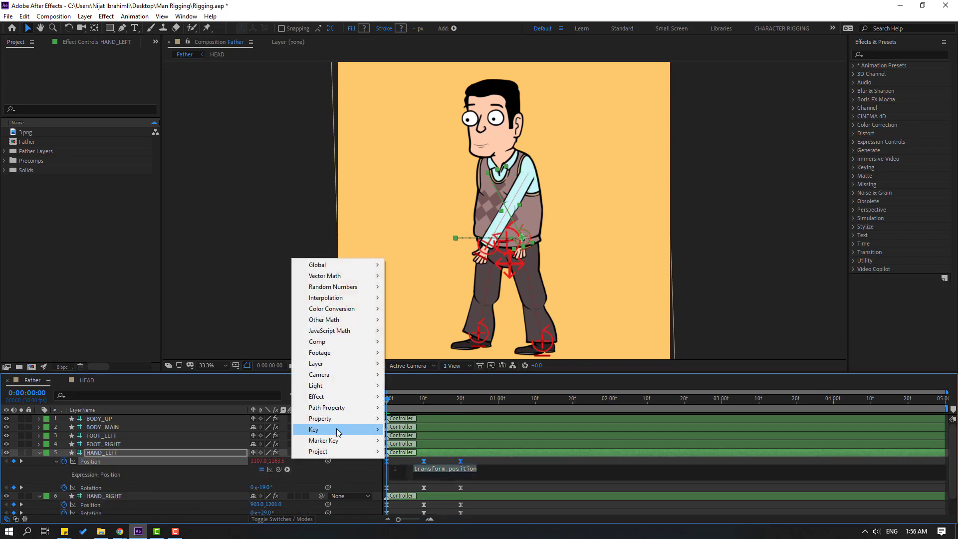
mouse_move(340, 418)
click(489, 320)
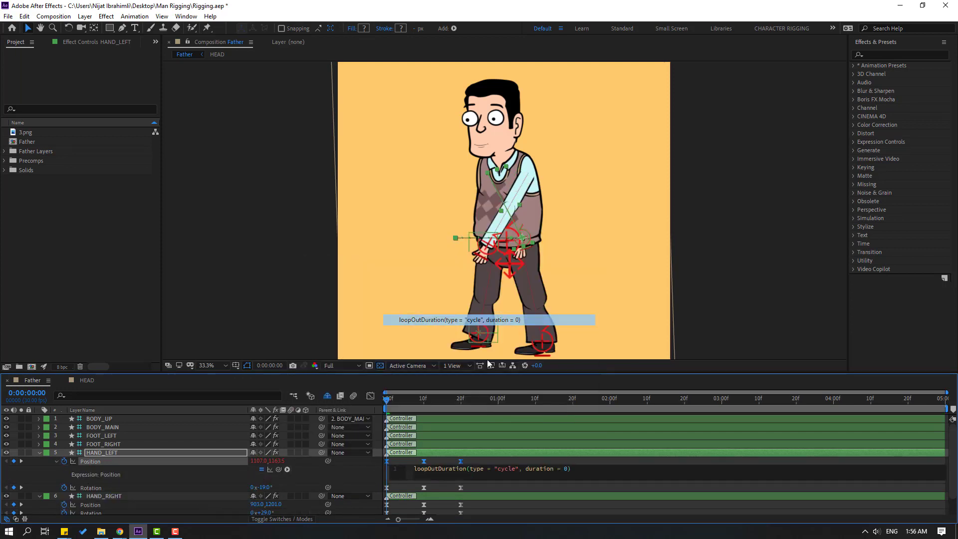
click(482, 456)
Apply the expression loopOutDuration(type = "cycle", duration = 0) to HAND_LEFT's Rotation and collapse the layer.
drag(469, 489, 378, 490)
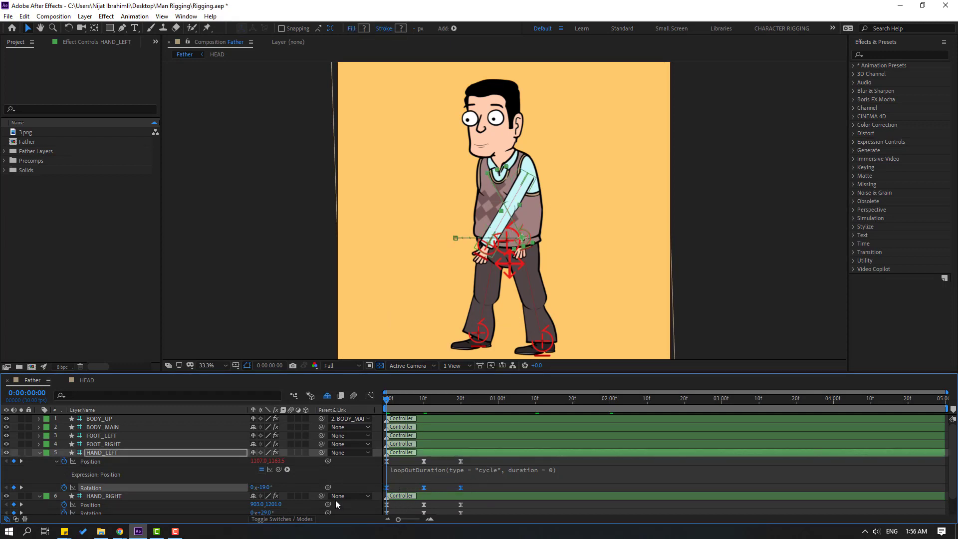
alt+click(64, 488)
click(288, 499)
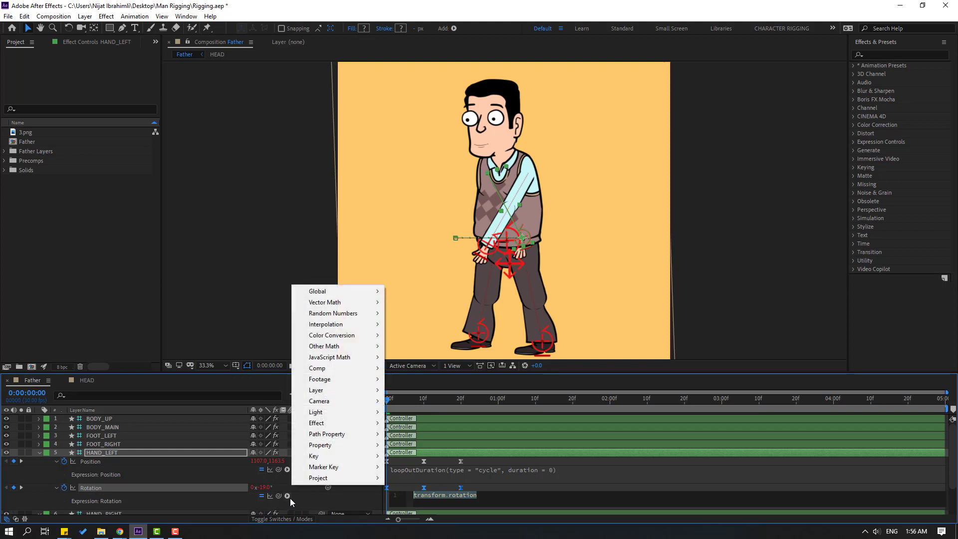
mouse_move(349, 444)
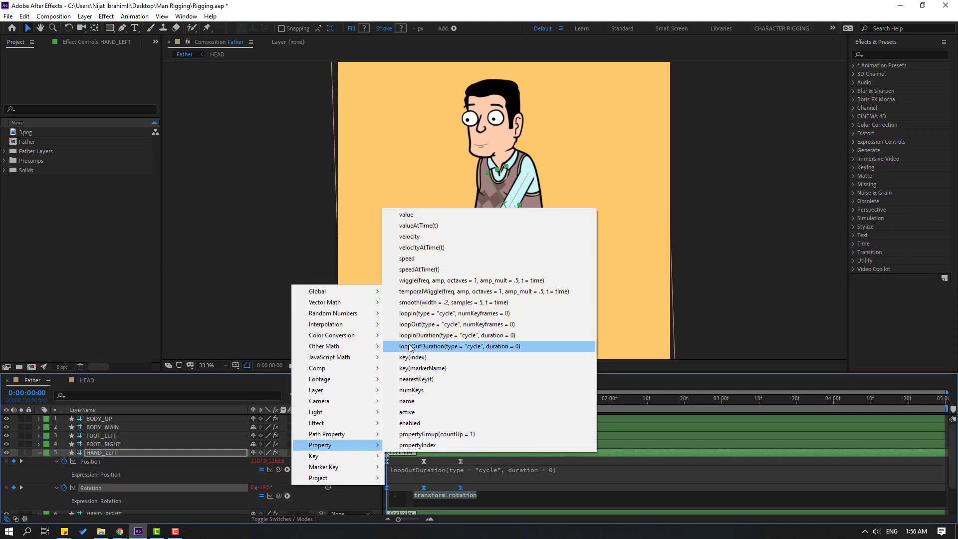
click(501, 346)
click(114, 483)
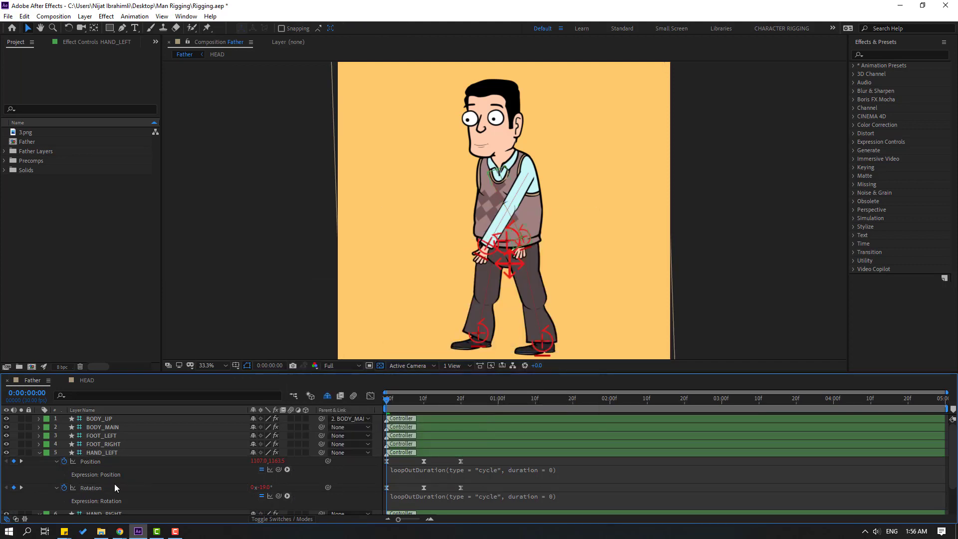
click(40, 453)
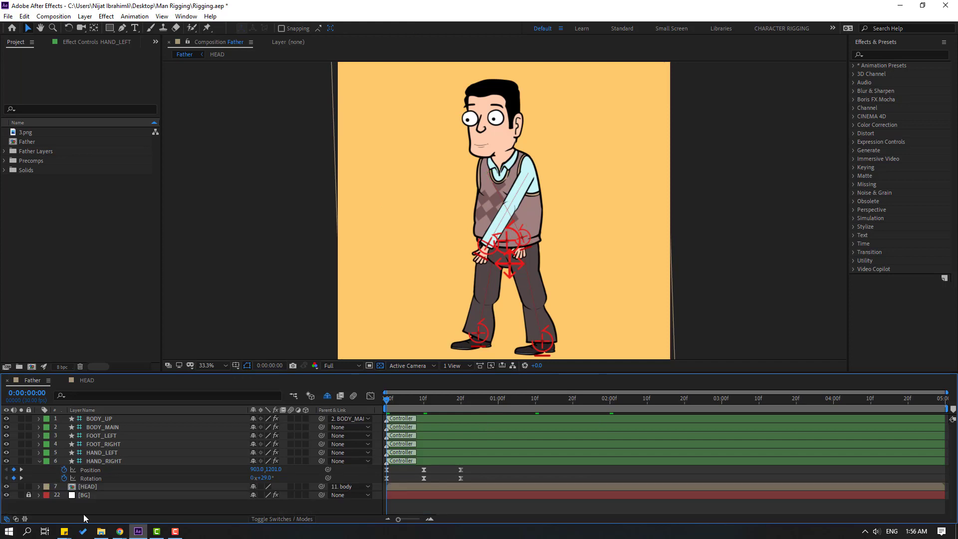
Loop HAND_RIGHT's Position keyframes with the expression loopOutDuration(type = "cycle", duration = 0).
alt+click(64, 470)
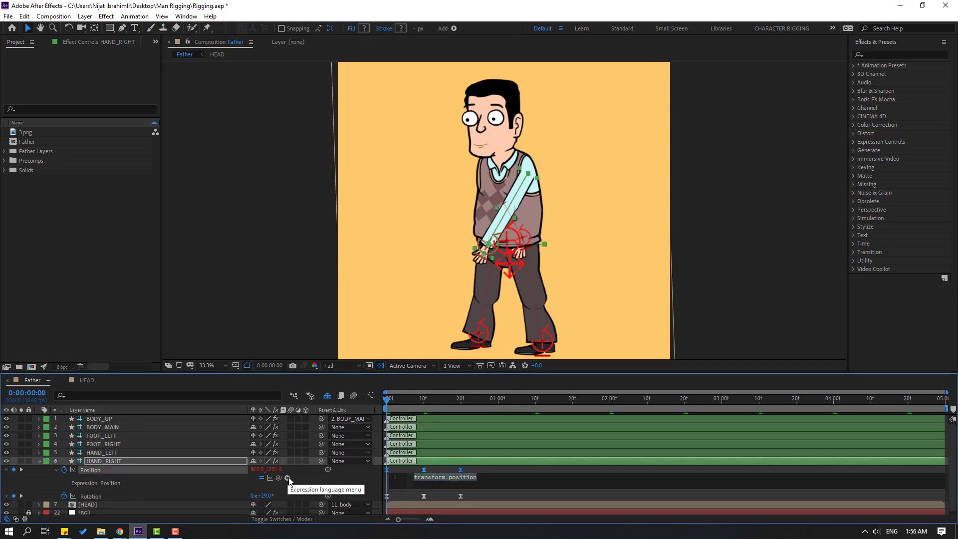
click(286, 477)
mouse_move(339, 428)
click(501, 334)
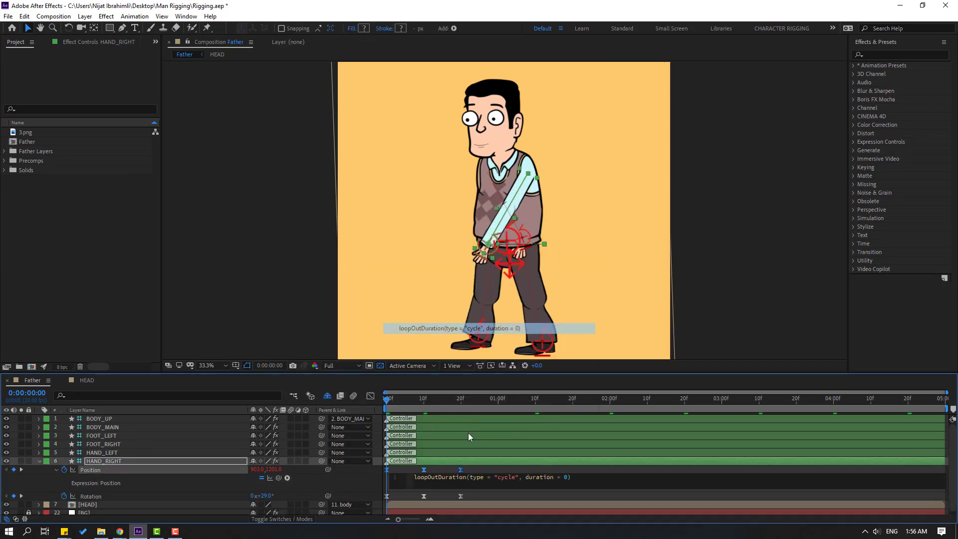
click(469, 468)
Apply the expression loopOutDuration(type = "cycle", duration = 0) to HAND_RIGHT's Rotation and collapse the layer.
click(61, 500)
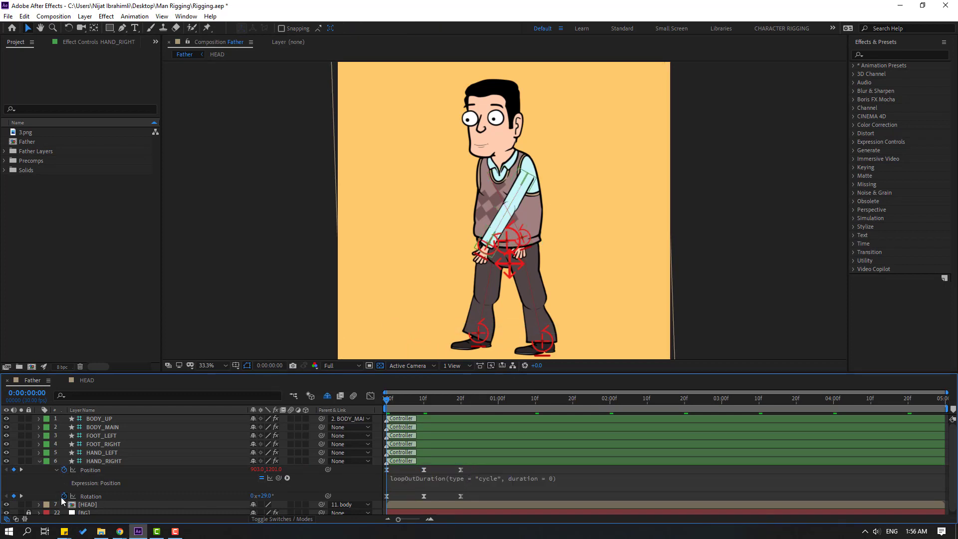
alt+click(63, 496)
click(288, 504)
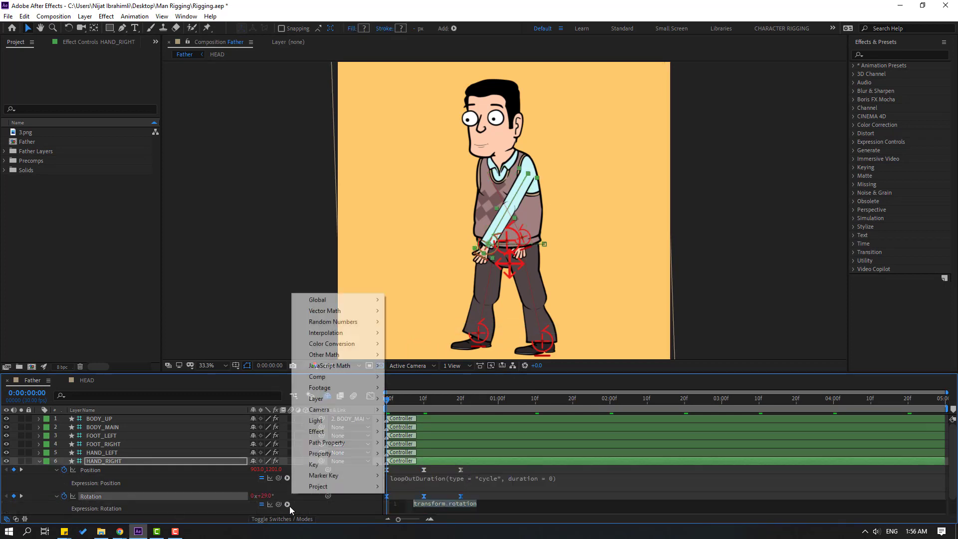
mouse_move(329, 454)
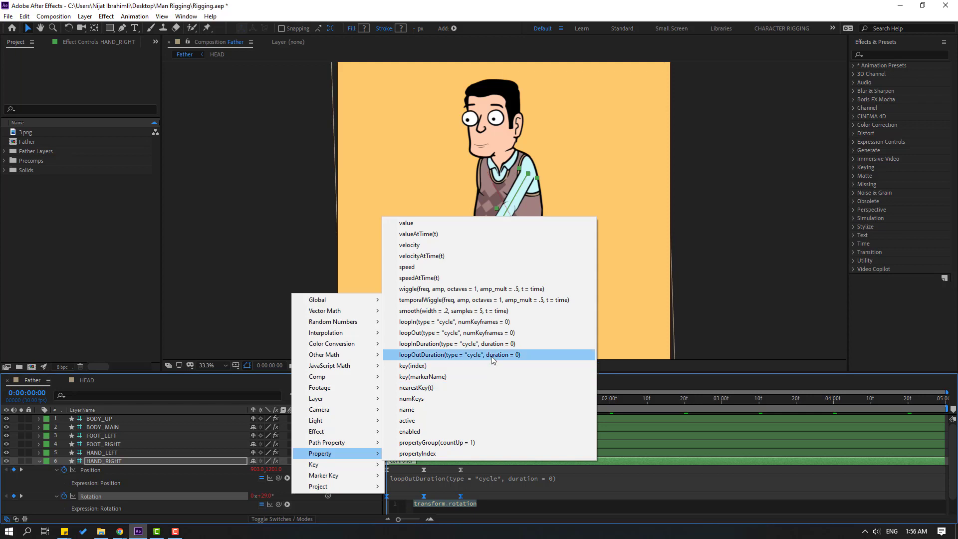
click(491, 355)
click(449, 494)
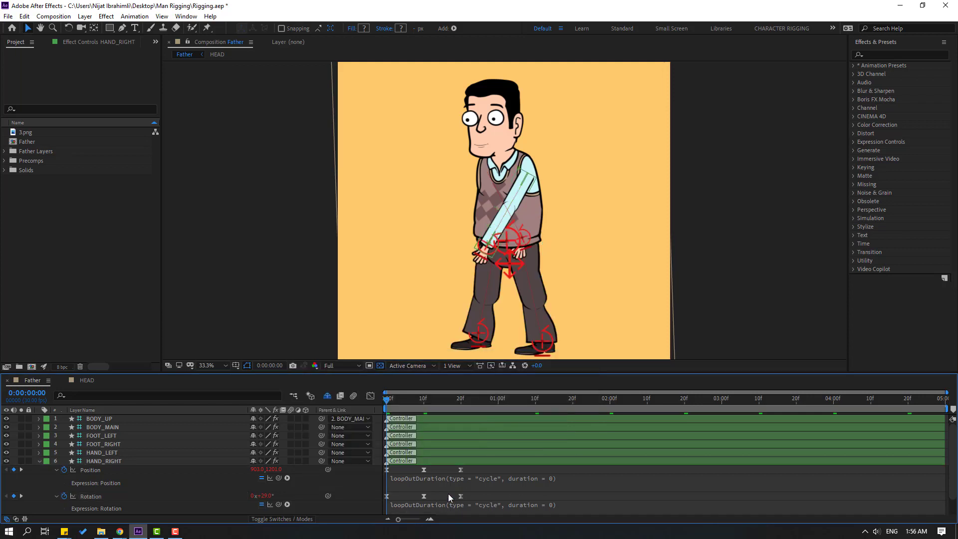
click(38, 462)
Preview the walk cycle to check how the looped hands move with the body and feet.
key(space)
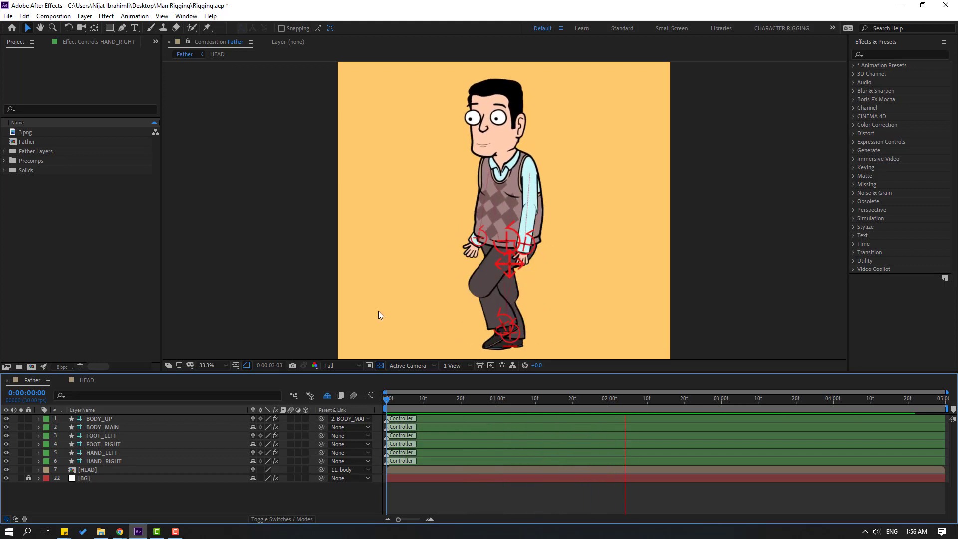
key(comma)
key(comma)
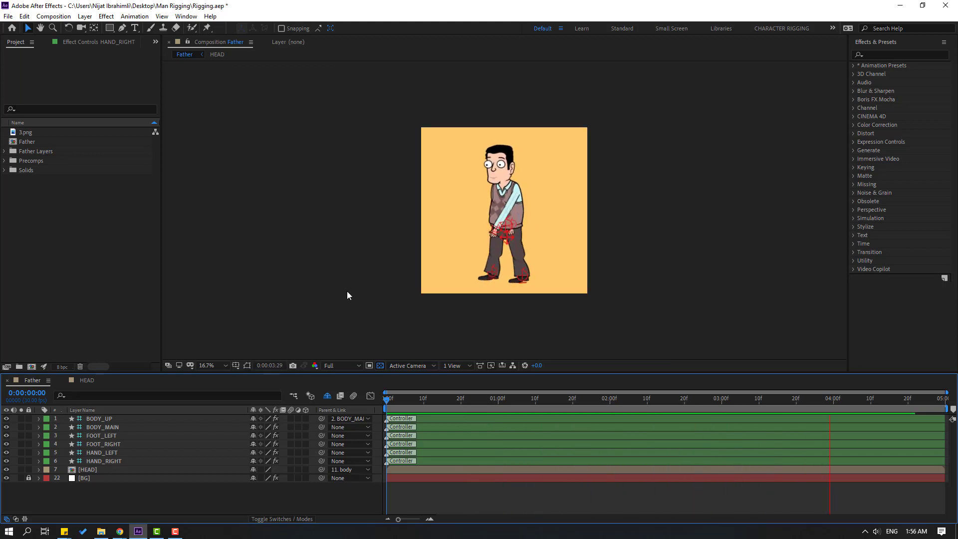
key(comma)
key(period)
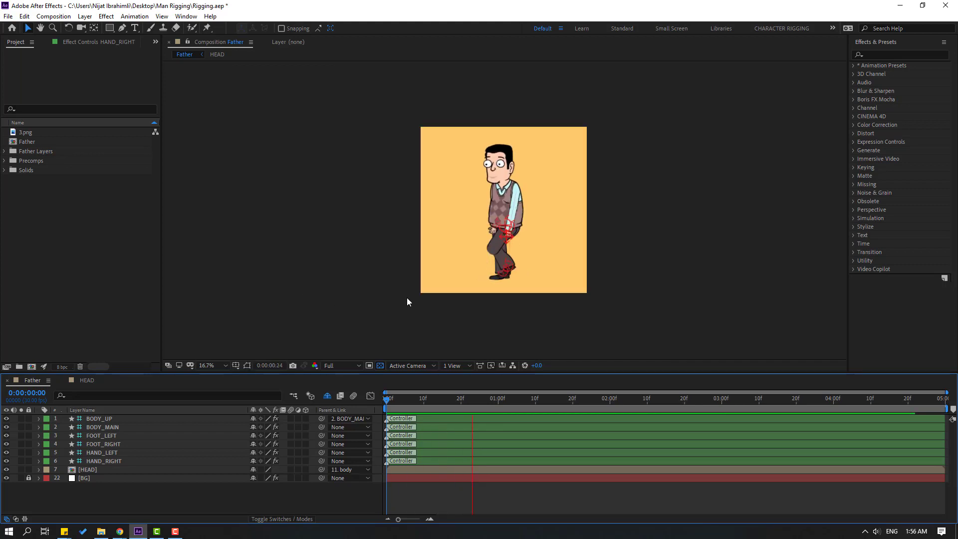
key(period)
key(space)
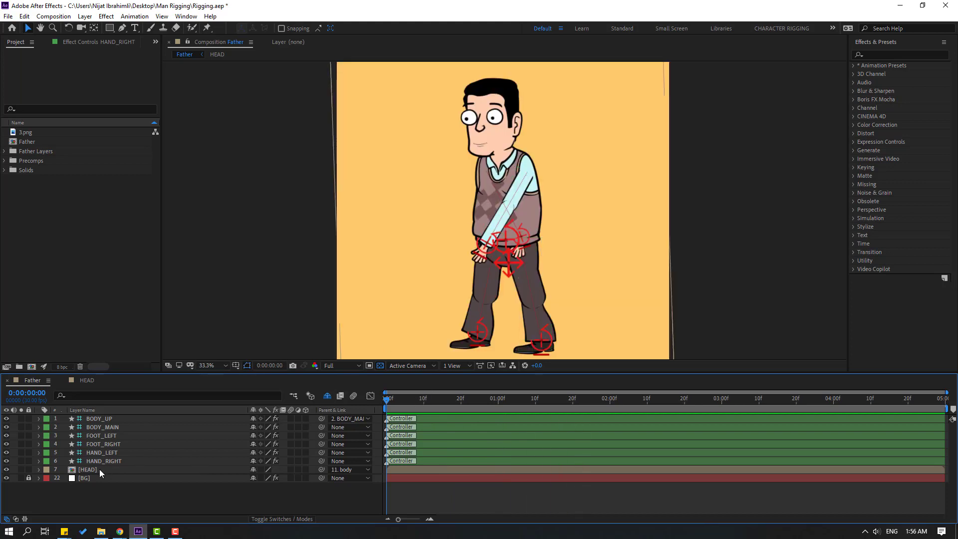
Reveal the HEAD layer's Rotation and keyframe it at -6° at 0:00.
click(158, 468)
key(r)
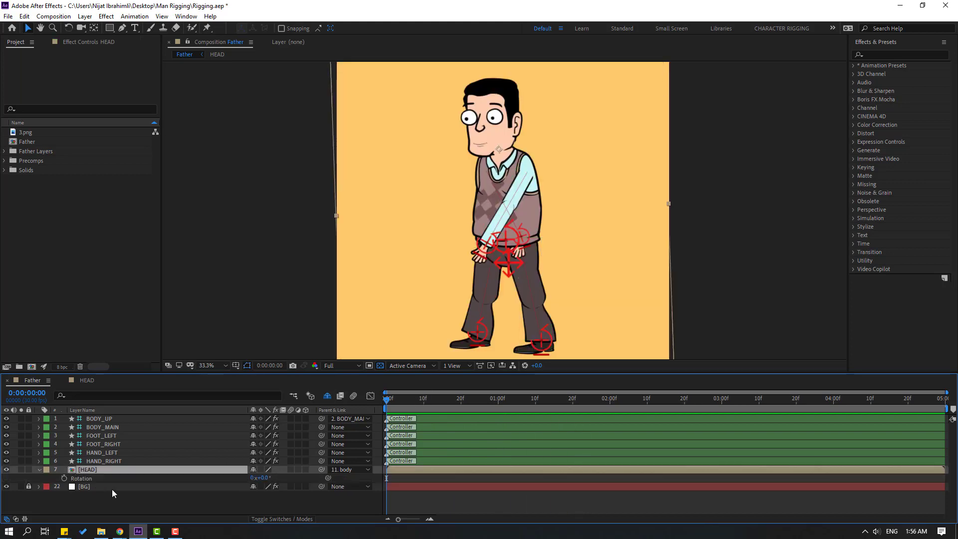
click(63, 478)
click(263, 478)
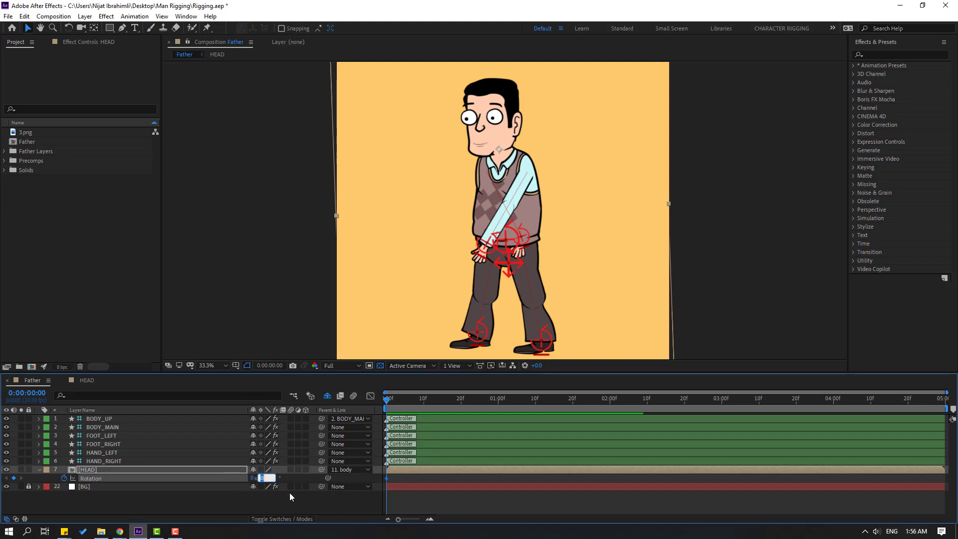
text(-)
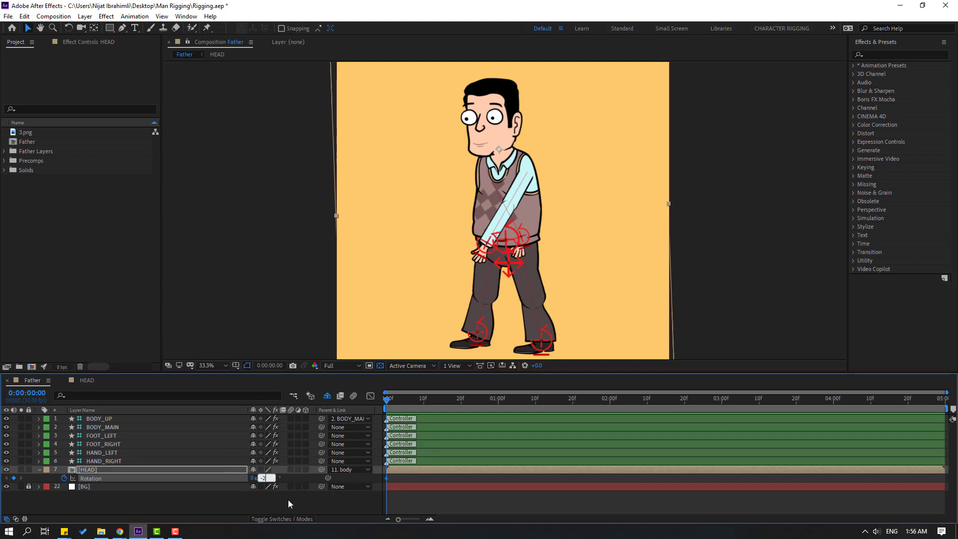
text(2)
key(Return)
click(261, 478)
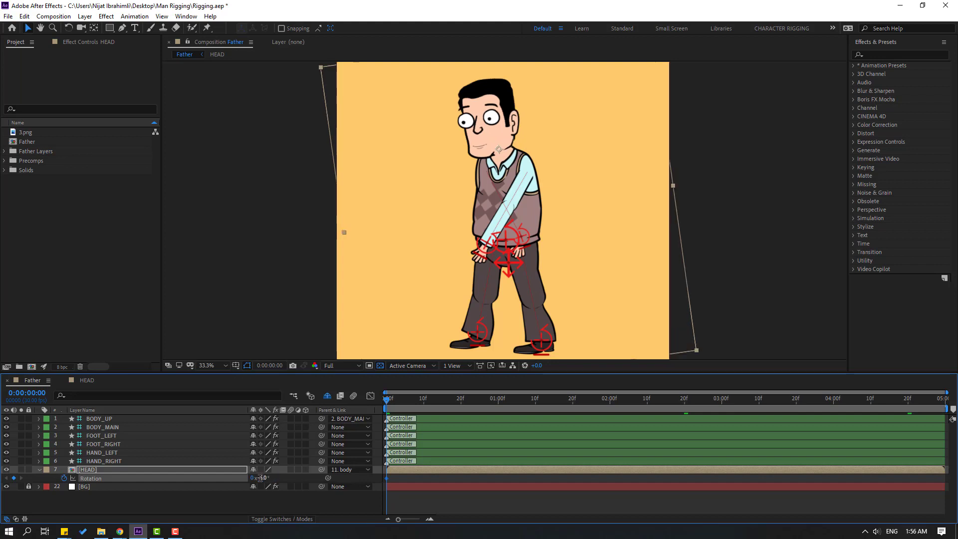
Add Rotation keyframes to the HEAD layer of 6° at 0:10 and -6° at 0:20.
key(shift+Page_Down)
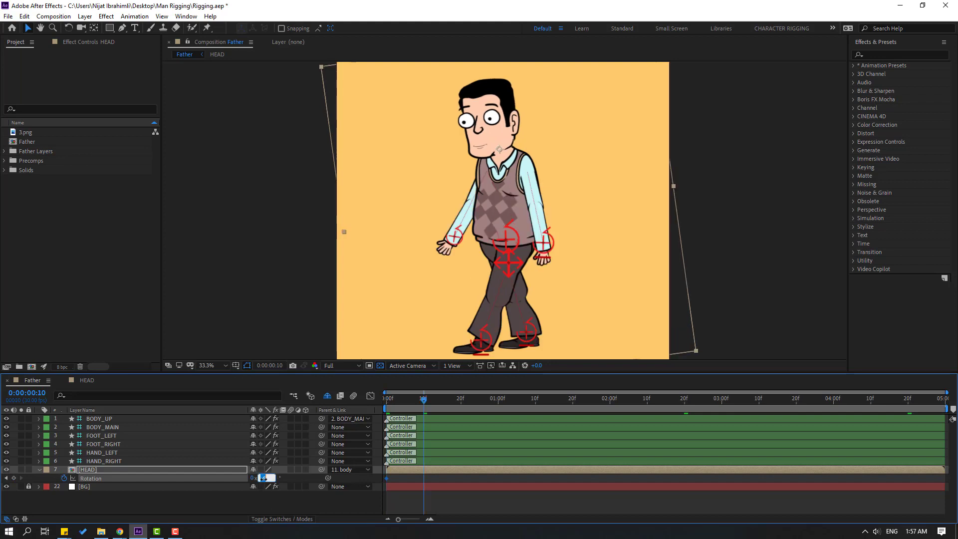
text(6)
key(Return)
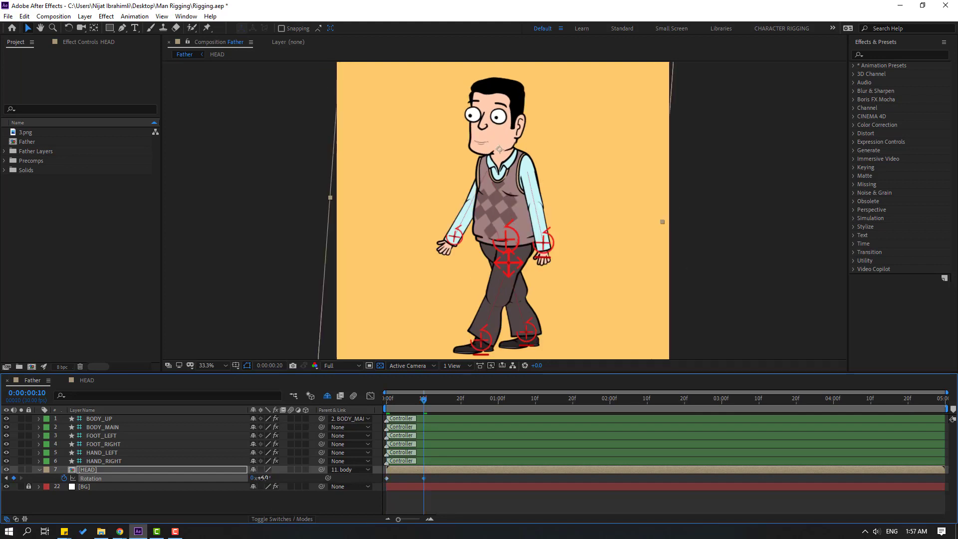
key(shift+Page_Down)
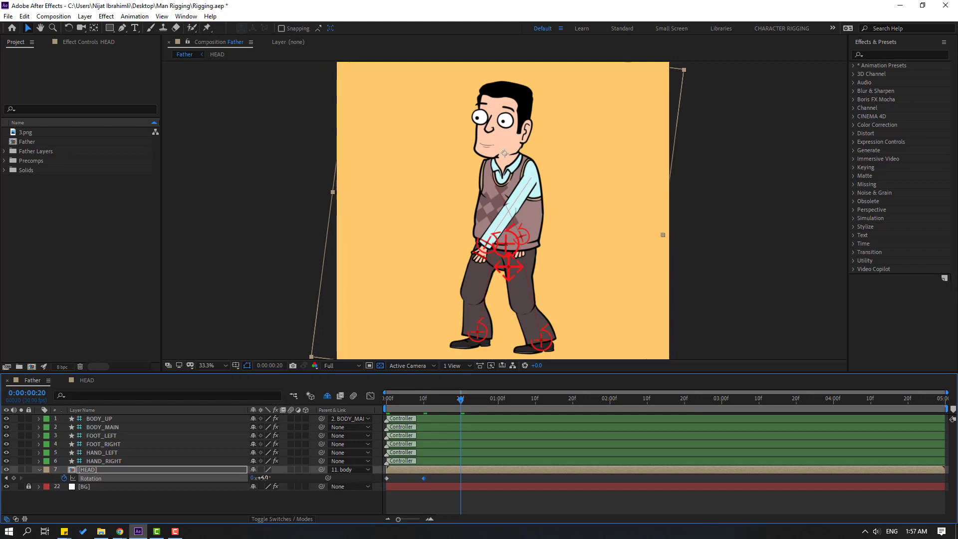
click(263, 477)
text(-6)
key(Return)
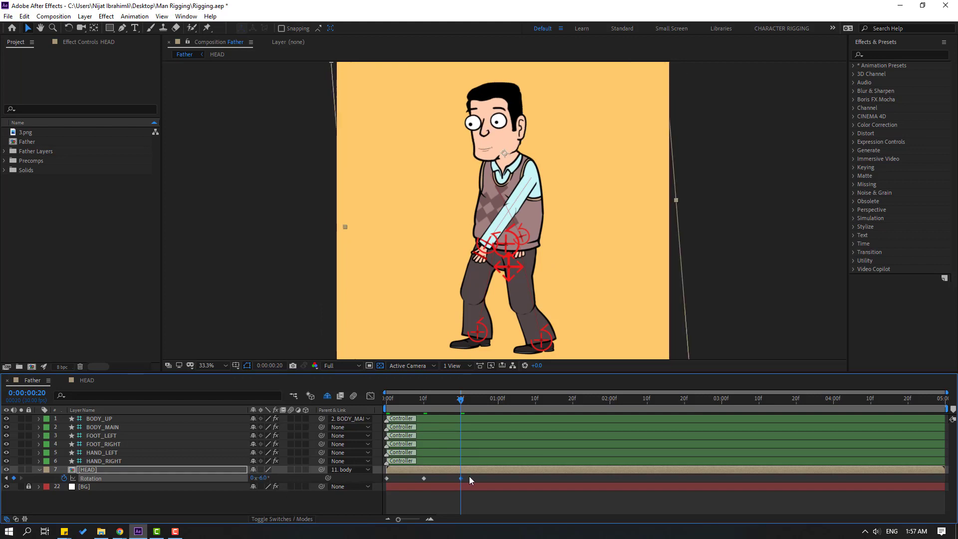
Apply Easy Ease to all three Rotation keyframes of the HEAD layer.
drag(468, 475, 386, 478)
right_click(386, 478)
mouse_move(439, 471)
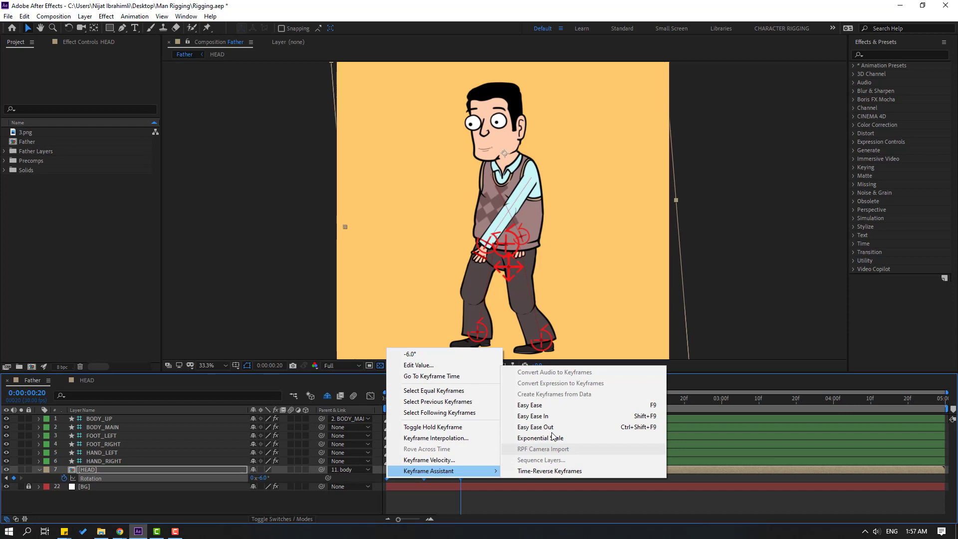
click(555, 398)
click(471, 498)
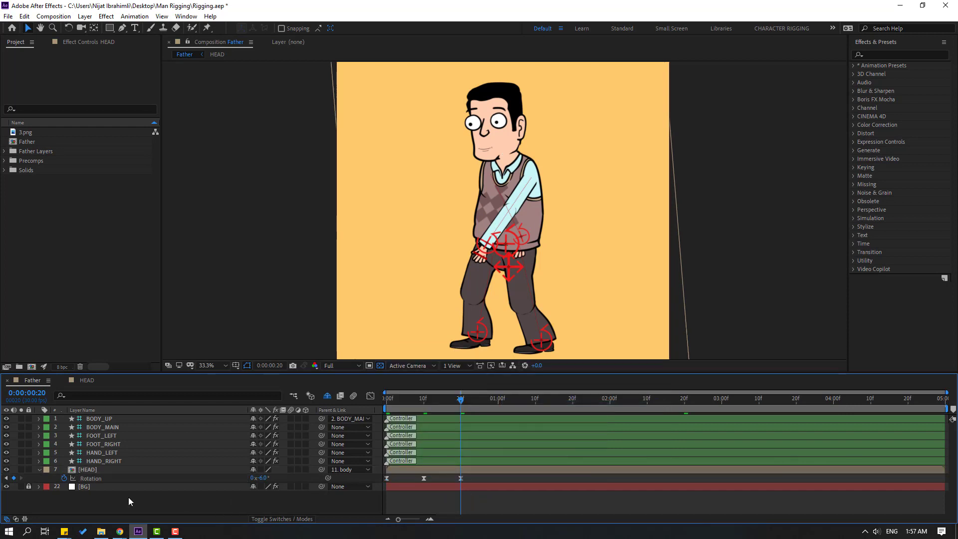
Loop the HEAD layer's Rotation with the expression loopOutDuration(type = "cycle", duration = 0).
alt+click(64, 478)
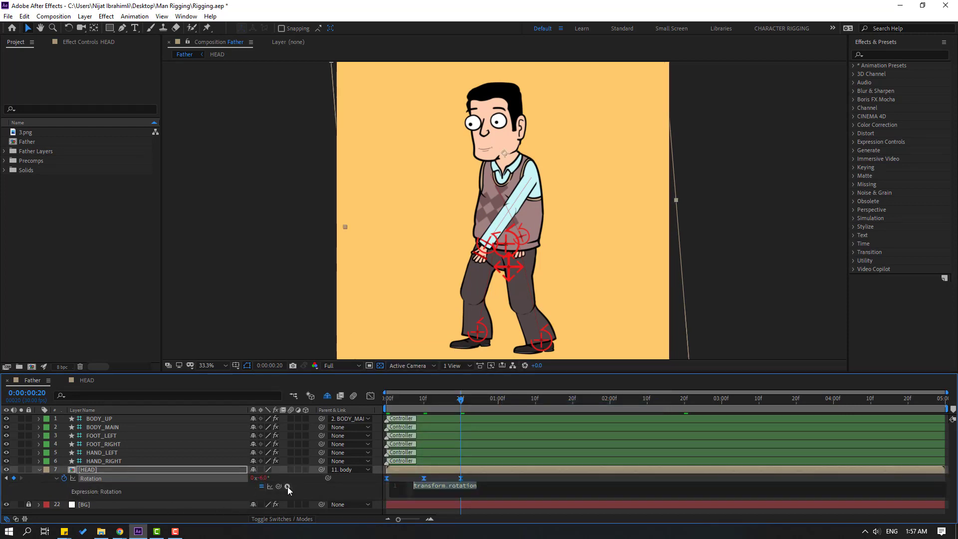
click(288, 486)
mouse_move(344, 436)
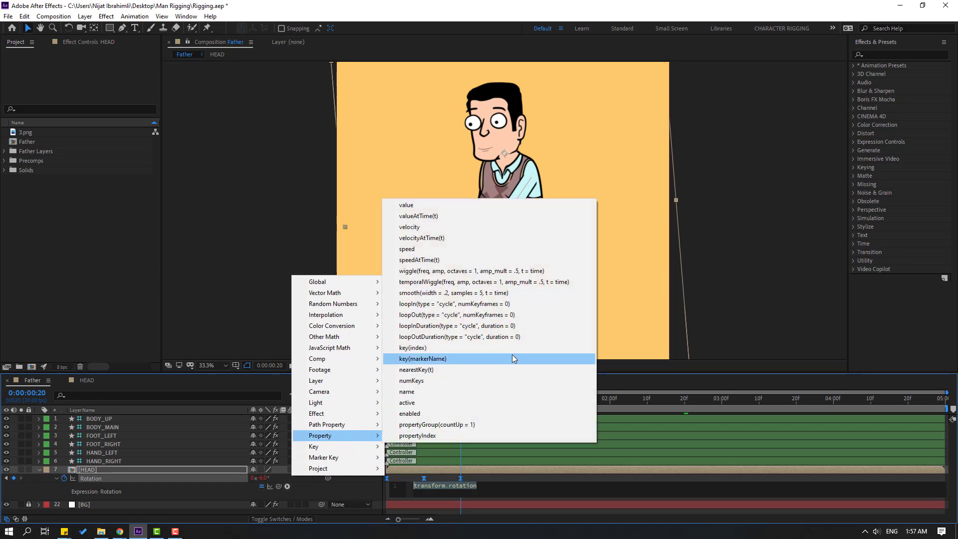
click(420, 337)
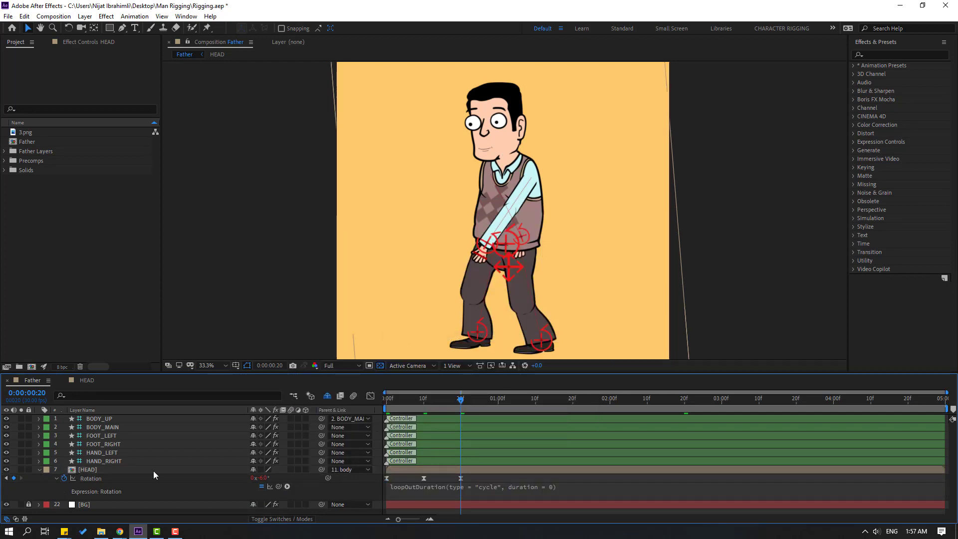
Preview the walk cycle with the head motion, collapse the HEAD layer and open its precomposition.
key(space)
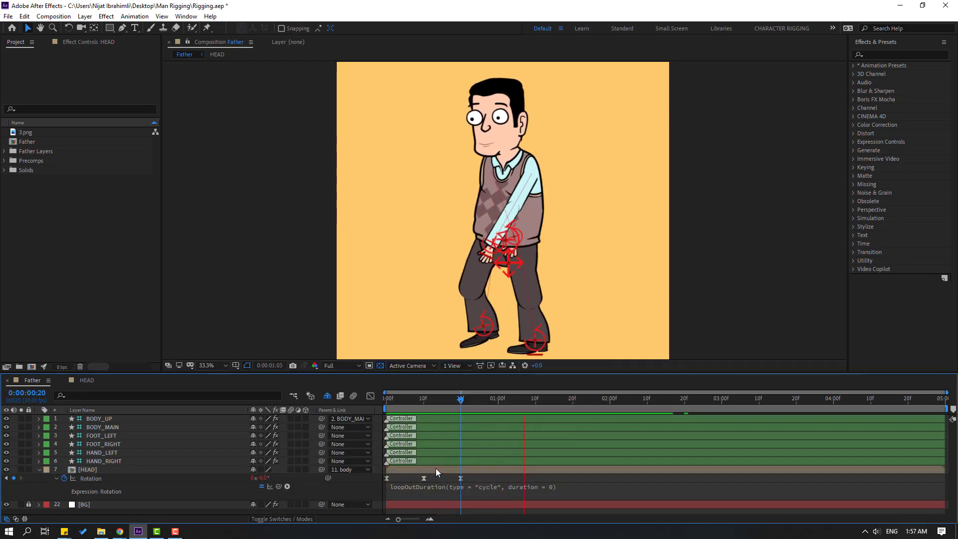
key(comma)
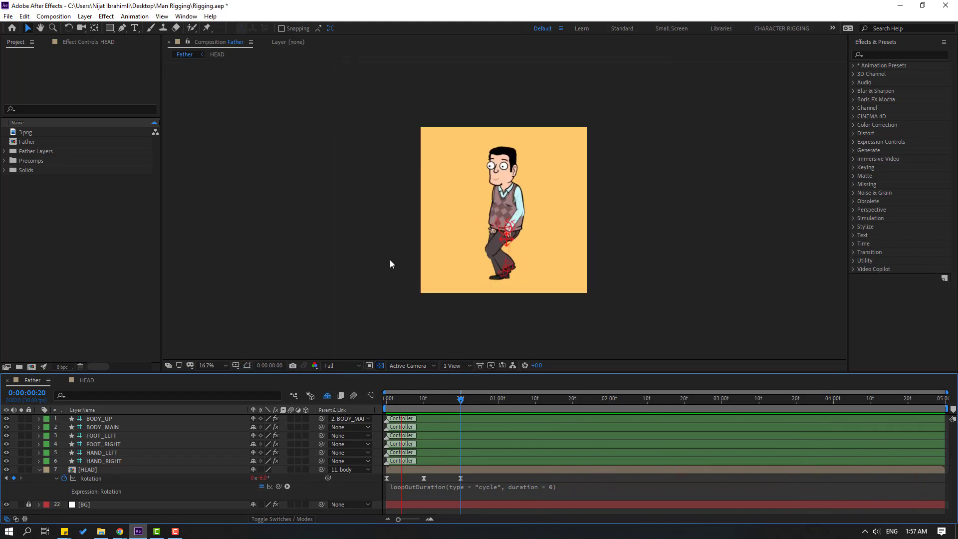
key(period)
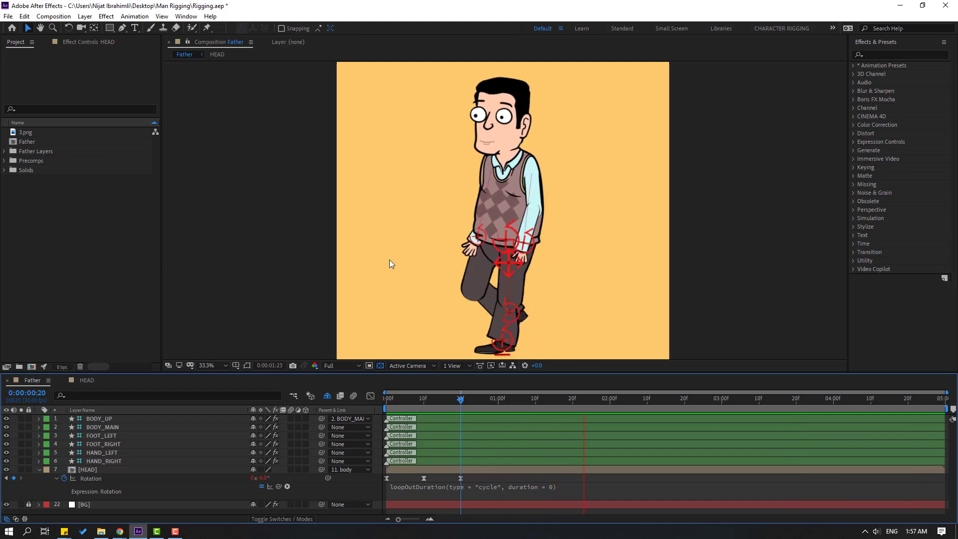
click(41, 470)
double_click(97, 470)
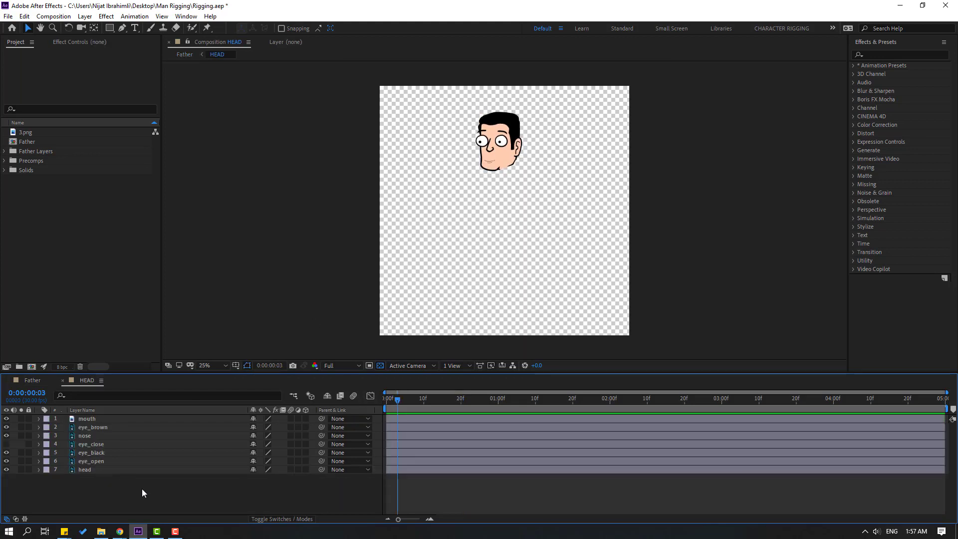
Make the eye_close layer of the HEAD composition visible so the closed eyes cover the open ones.
scroll(405, 229, up, 4)
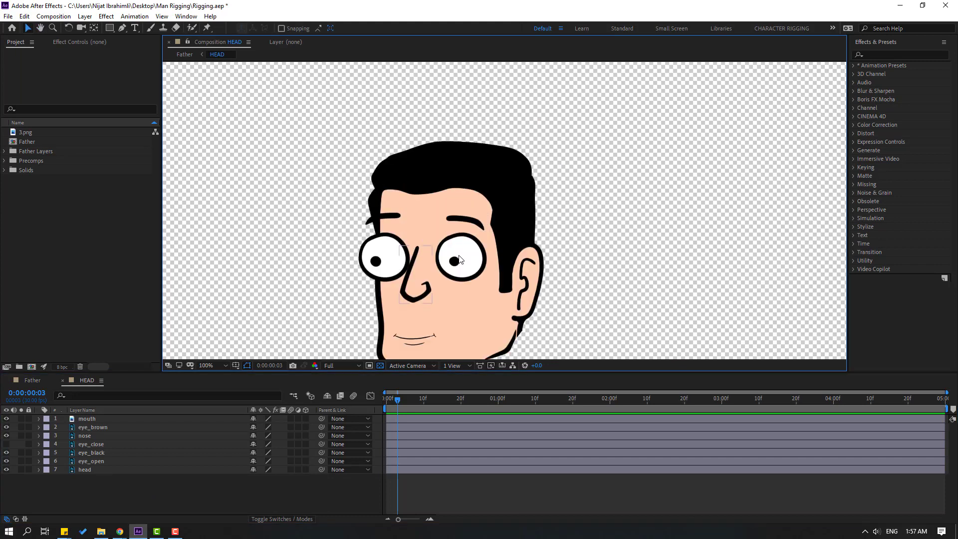
drag(459, 259, 485, 222)
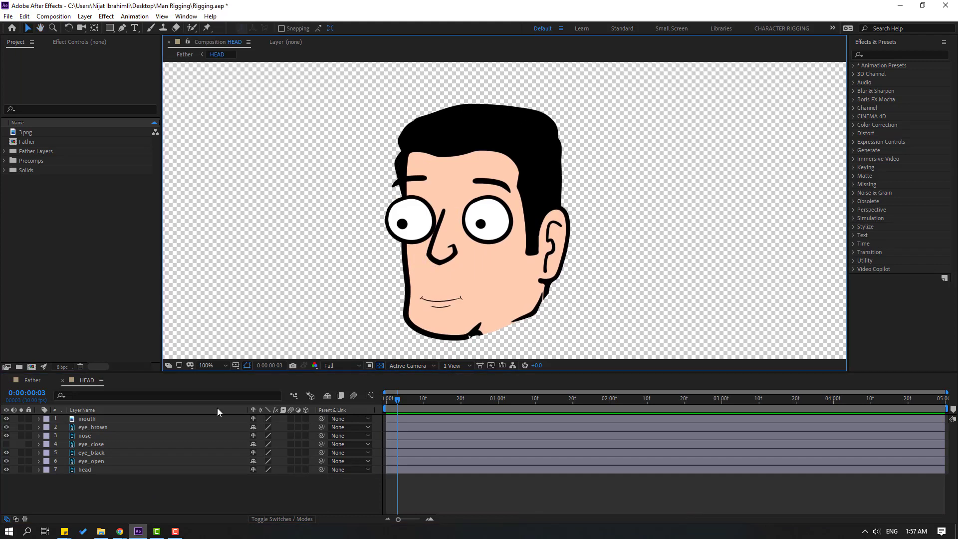
click(91, 444)
click(6, 444)
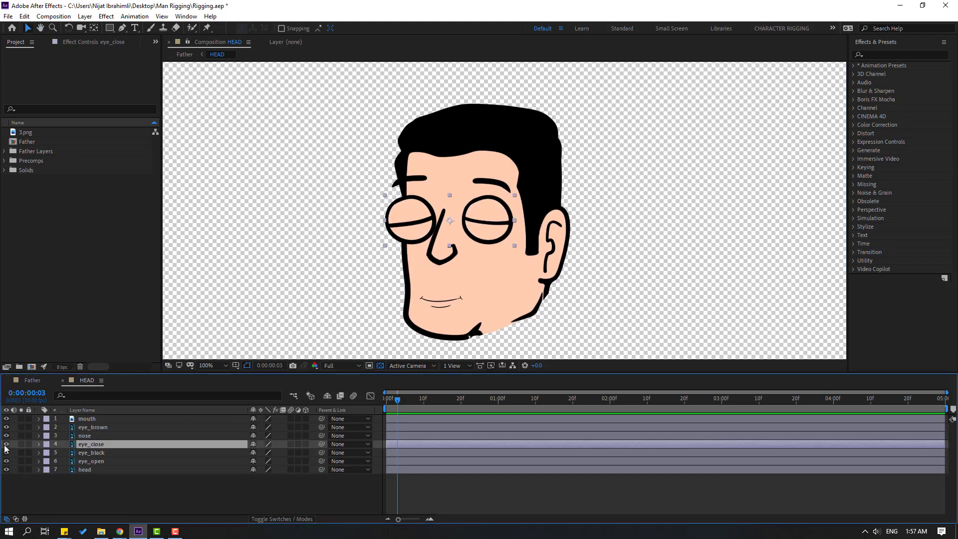
Split the eye_close layer and delete the excess, keeping only a blink about three frames long starting near 0:04.
drag(399, 400, 357, 405)
key(Page_Down)
key(Page_Down)
key(Page_Down)
click(24, 16)
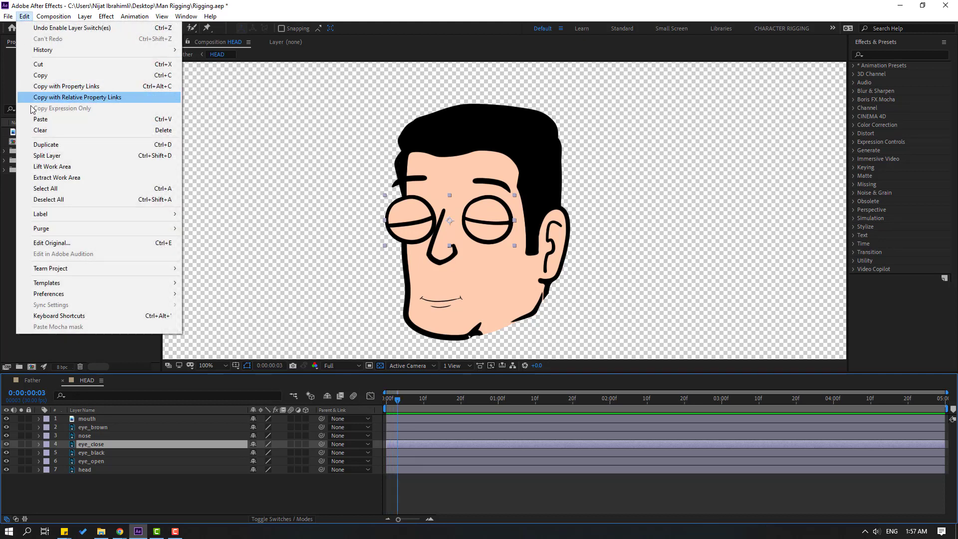
click(55, 152)
key(Delete)
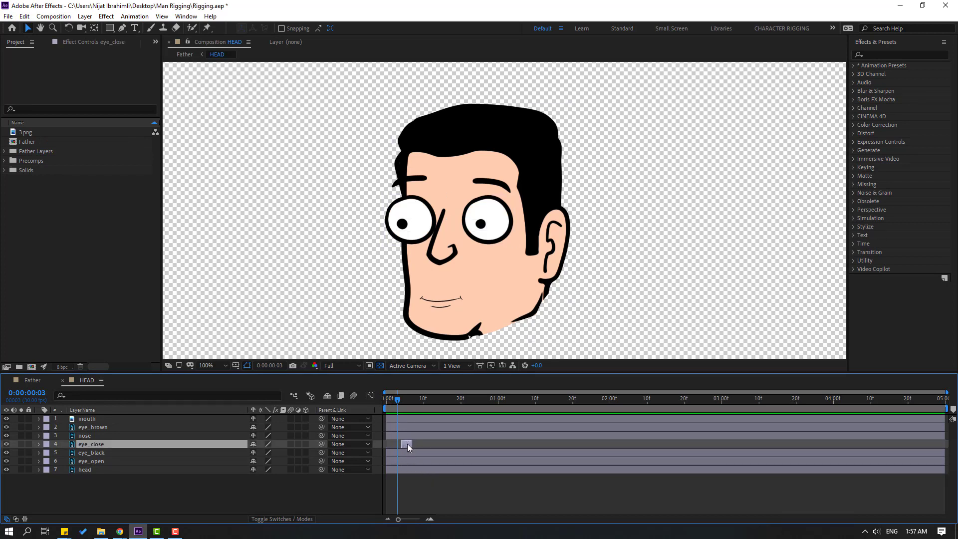
Duplicate the short eye_close layer seven times and spread the copies at roughly even intervals along the timeline for repeated blinks.
key(ctrl+d)
key(ctrl+d)
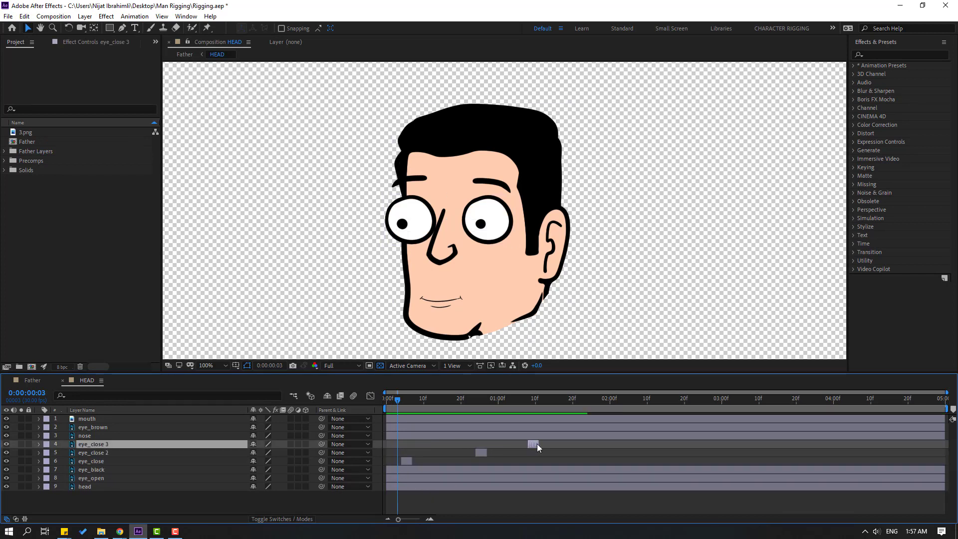
key(ctrl+d)
key(ctrl+d)
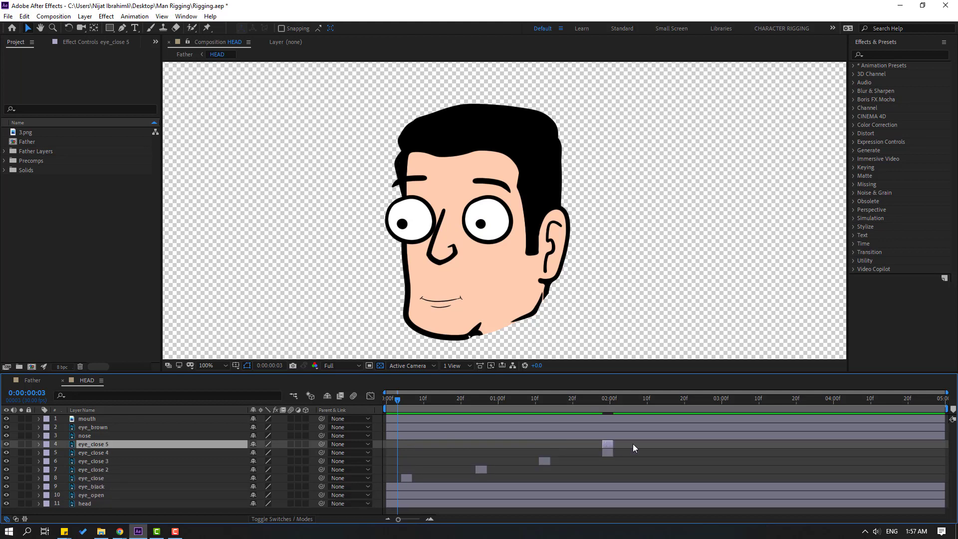
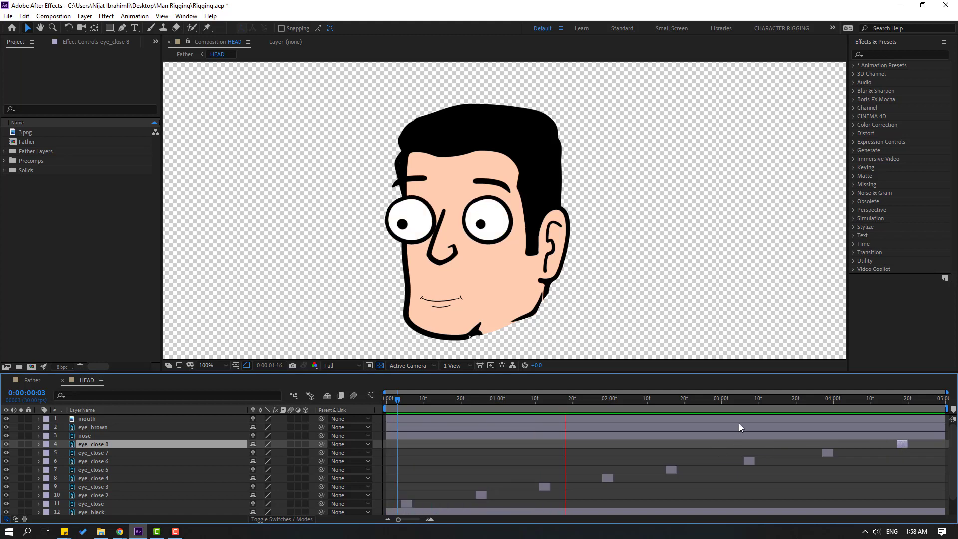
Preview the walk cycle with the blinks in the Father composition at Quarter resolution and a reduced view size.
click(30, 380)
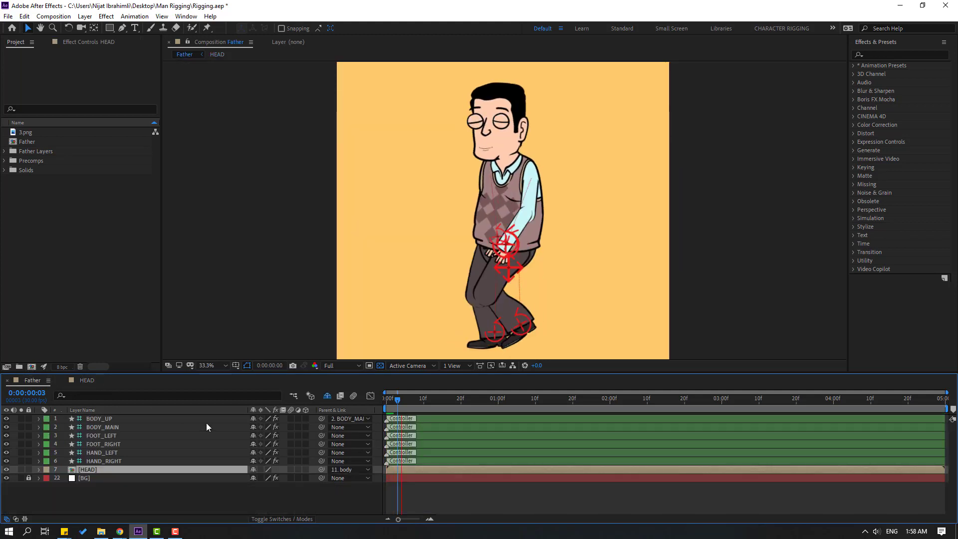
click(404, 399)
click(342, 366)
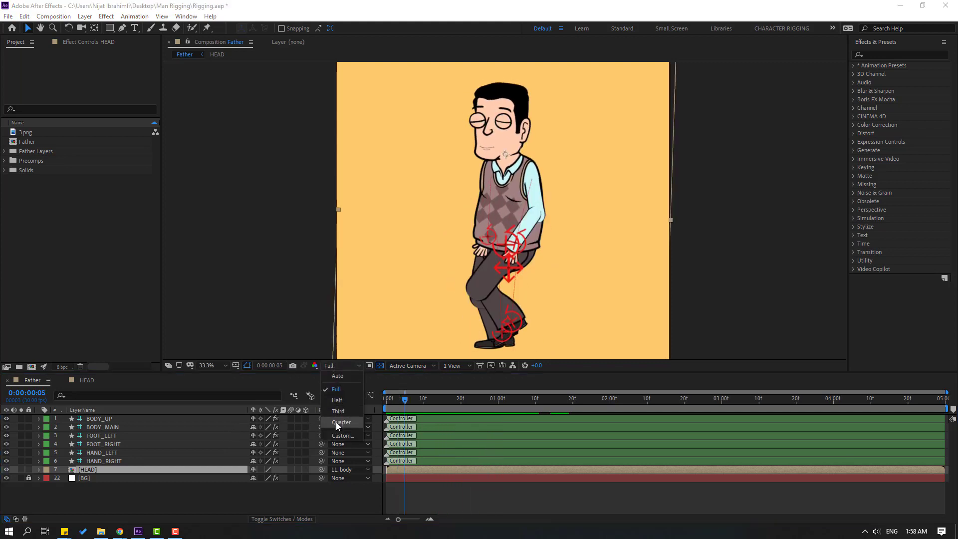
click(336, 422)
key(space)
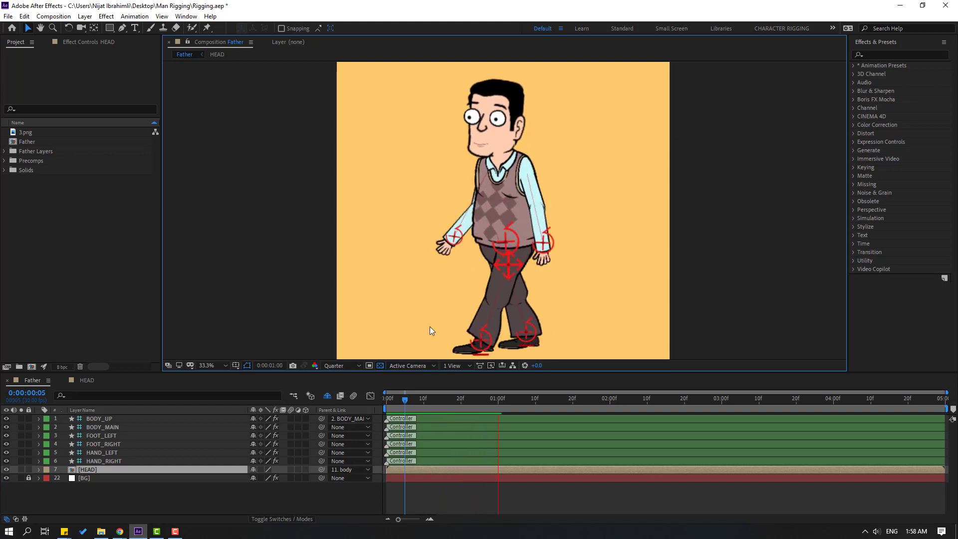
key(comma)
key(comma)
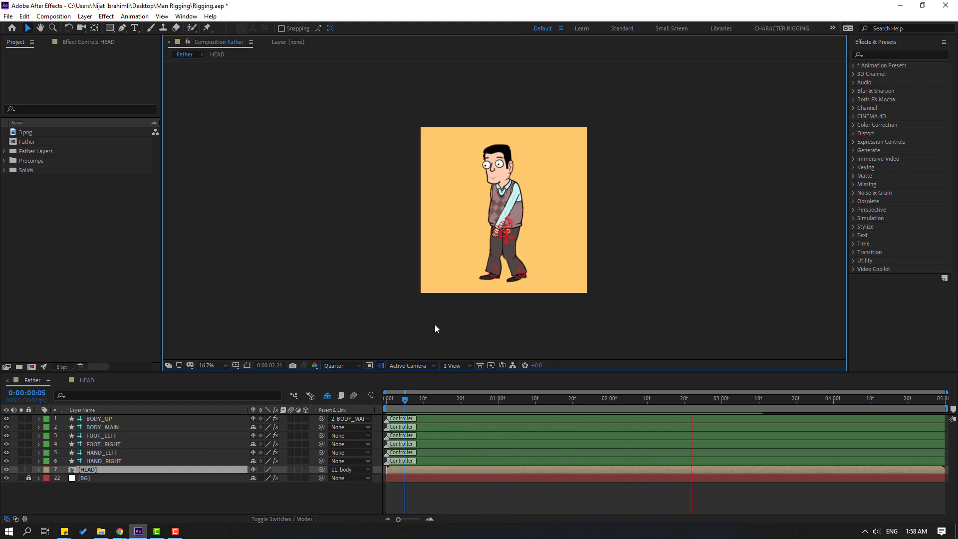
key(space)
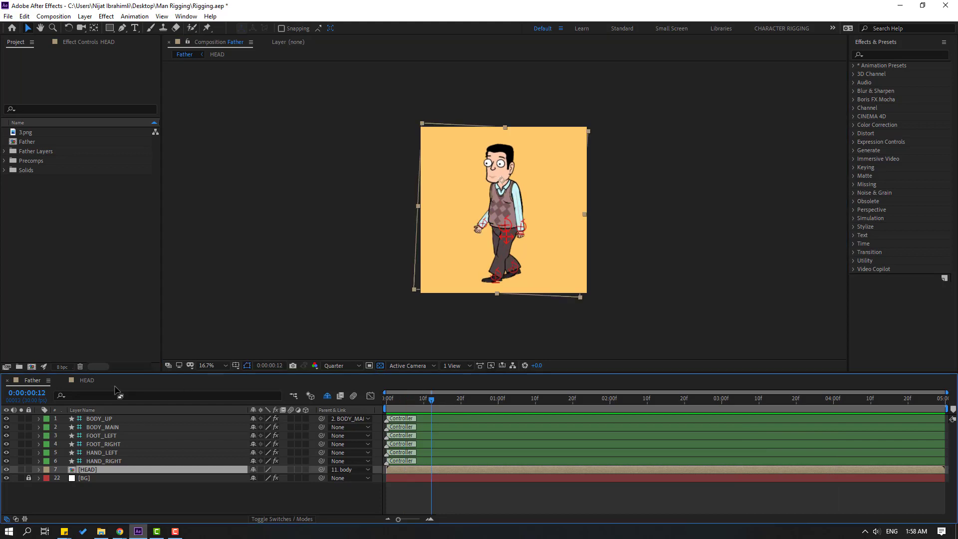
Return to the HEAD composition and set its preview resolution to Full.
click(84, 379)
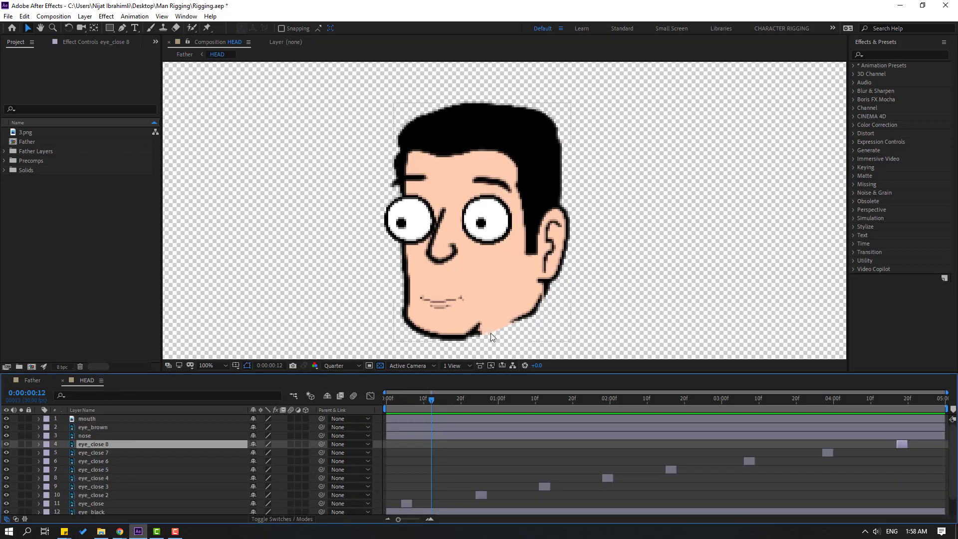
click(339, 366)
click(333, 385)
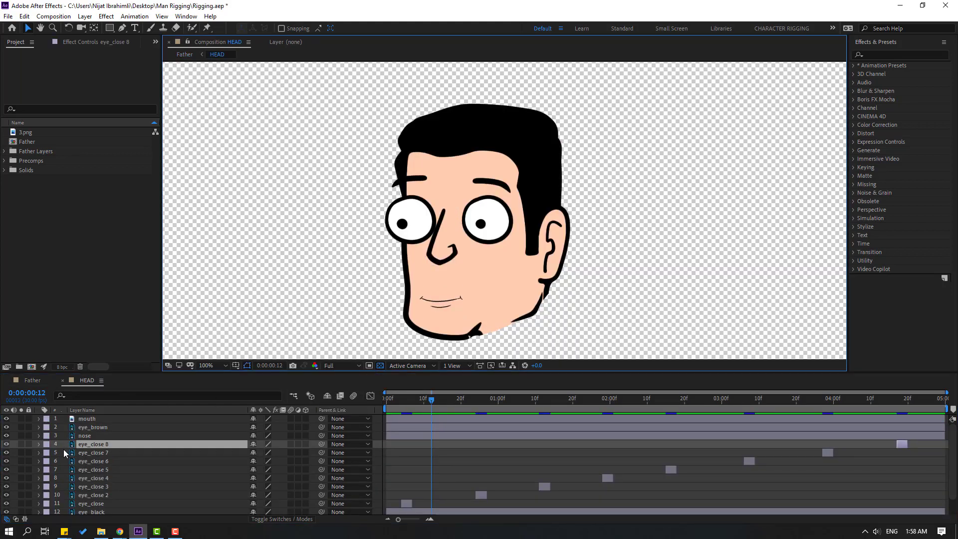
Keyframe the eye_black layer's Position at 0:01 and move the pupils down to about 887.5, 460 at 0:03.
scroll(110, 486, down, 2)
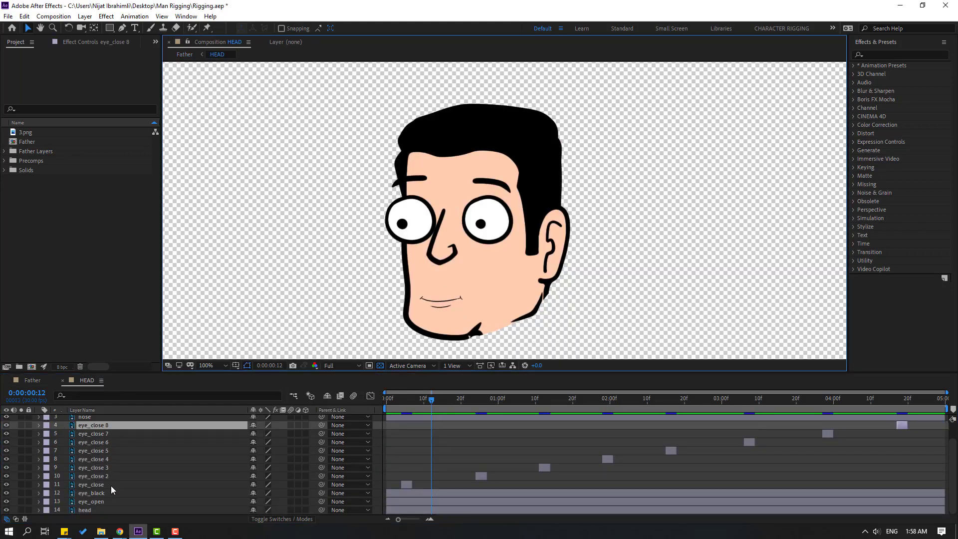
click(83, 494)
key(period)
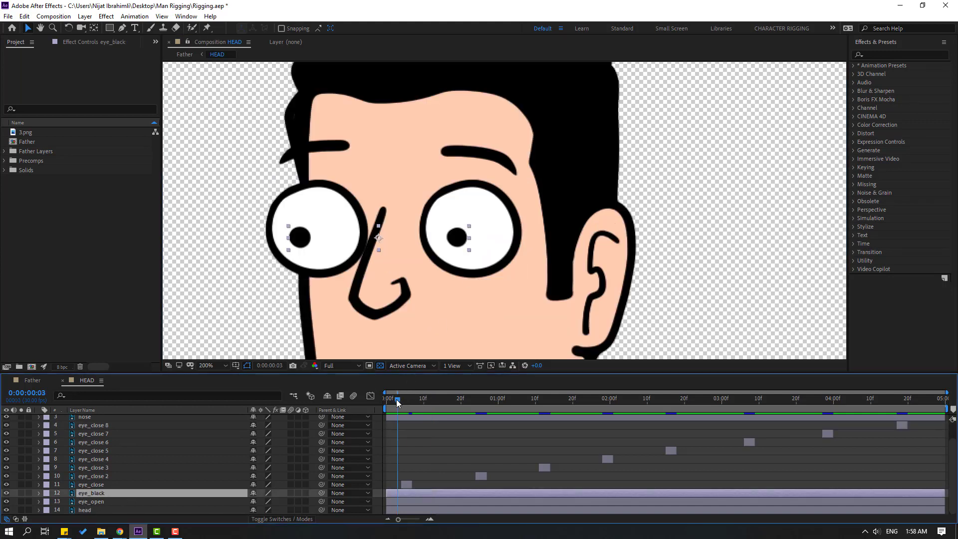
drag(396, 399, 390, 399)
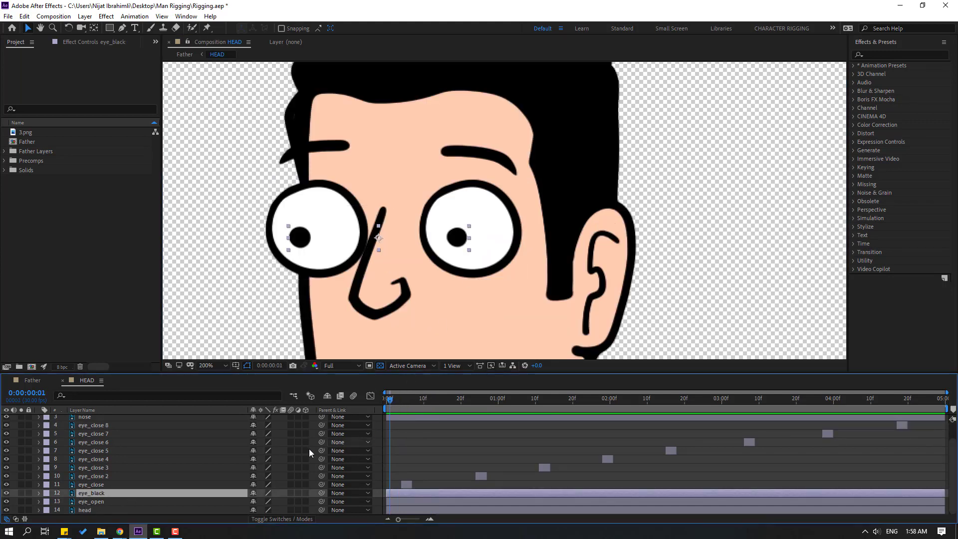
key(p)
click(64, 502)
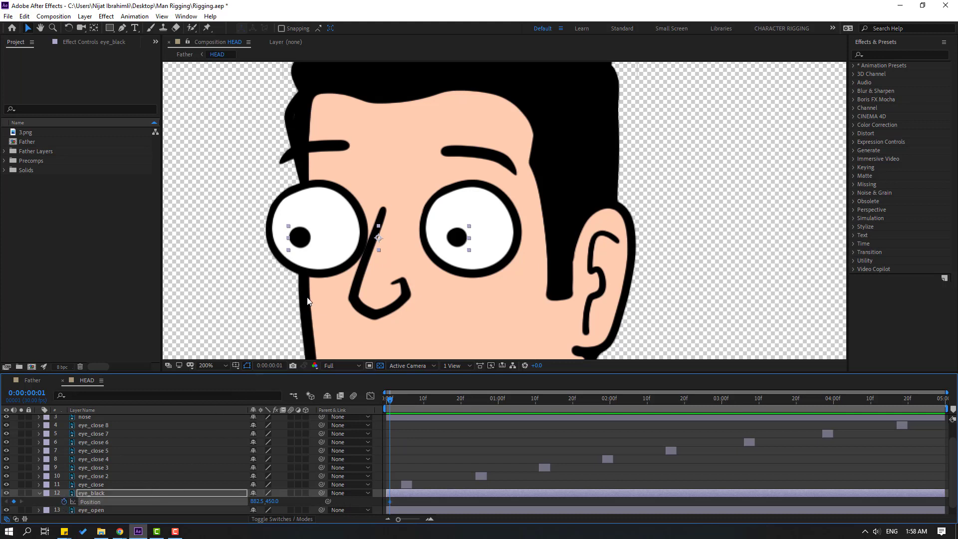
key(Page_Down)
key(Page_Down)
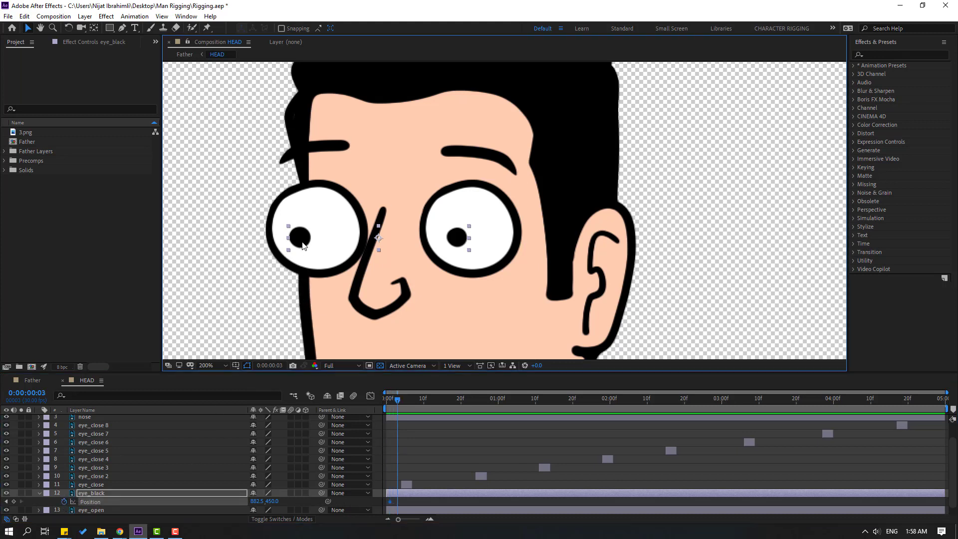
drag(302, 244, 308, 254)
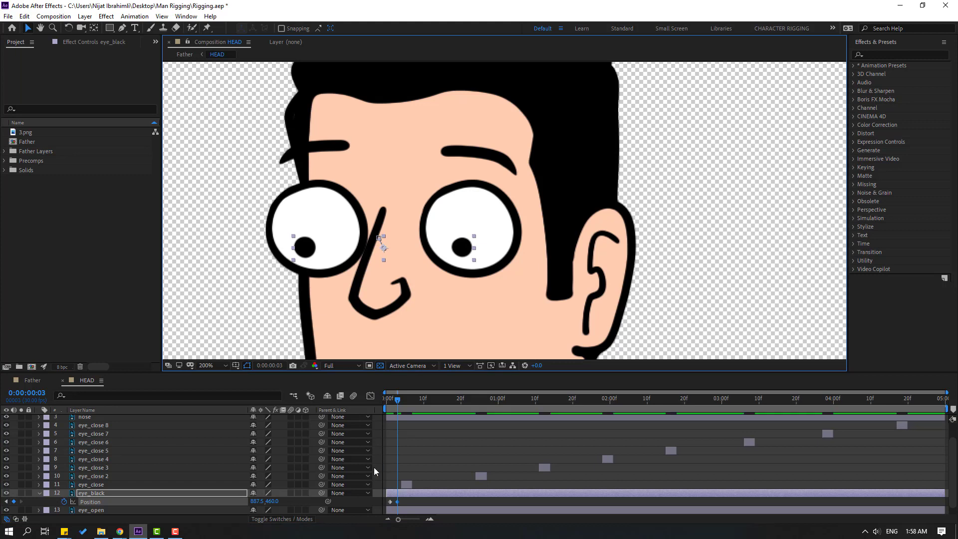
Apply Easy Ease to both eye_black Position keyframes and shift them to about 0:04 and 0:06, under the first blink.
right_click(400, 501)
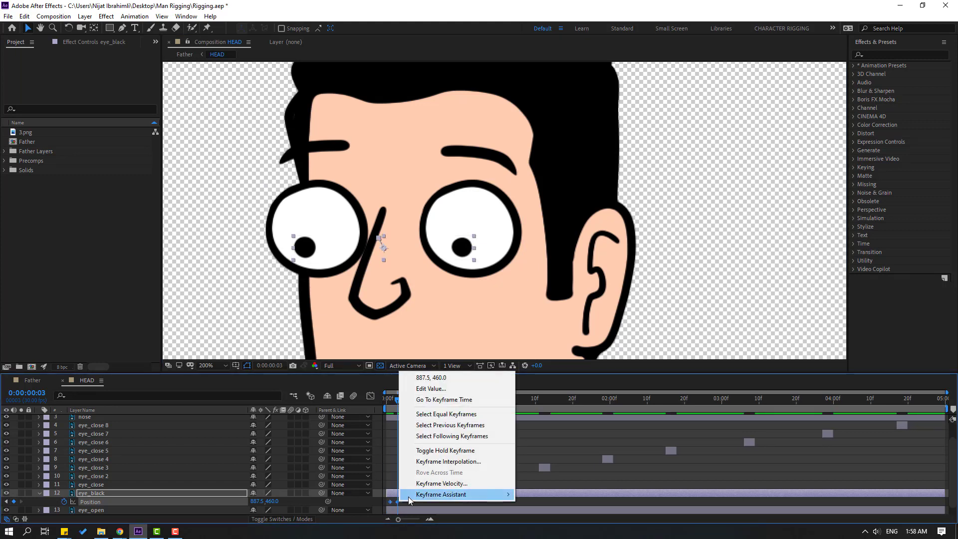
mouse_move(441, 494)
click(539, 428)
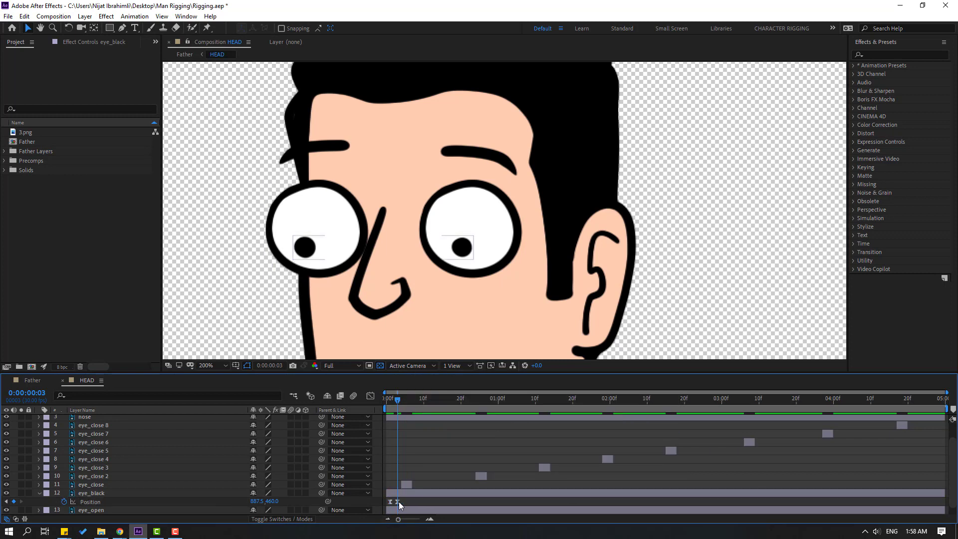
drag(399, 501, 408, 502)
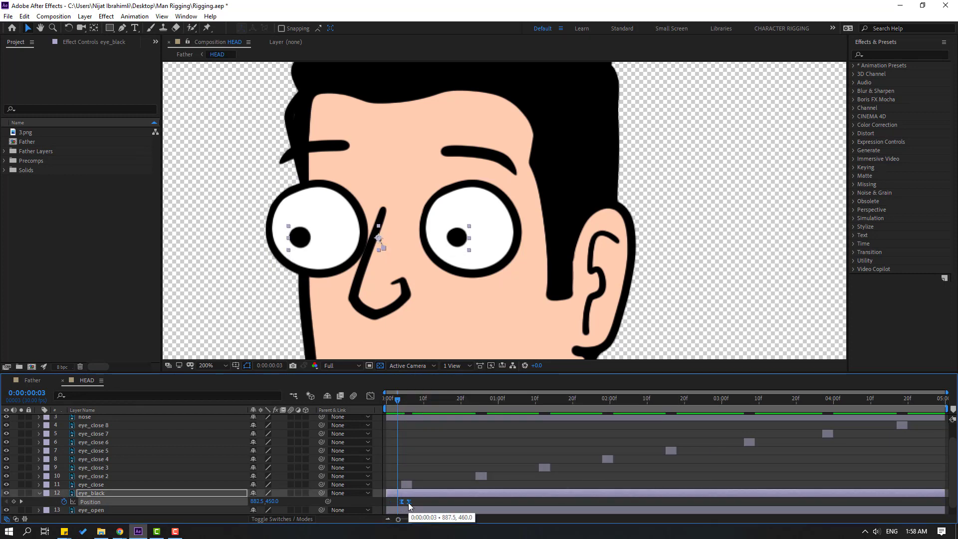
click(436, 460)
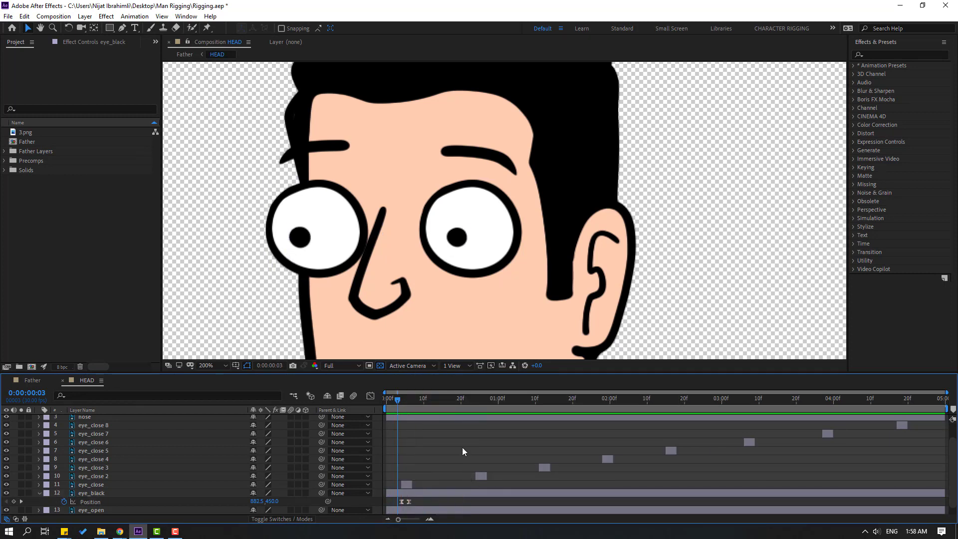
Add eye_black Position keyframes at 0:18 and 0:20, moving the pupils to about 871, 447.5, and shift the pair under the second blink.
drag(427, 399, 453, 400)
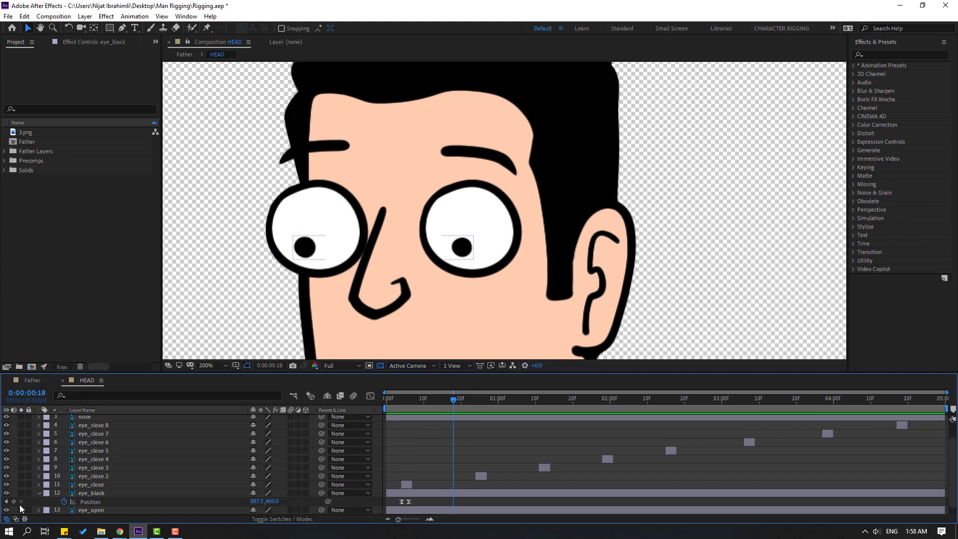
click(15, 501)
key(Page_Down)
key(Page_Down)
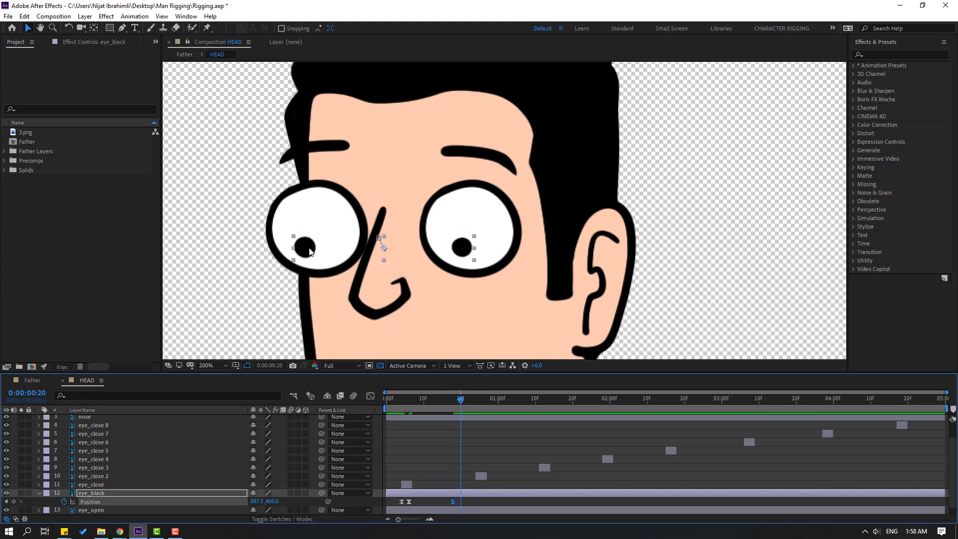
drag(305, 251, 289, 238)
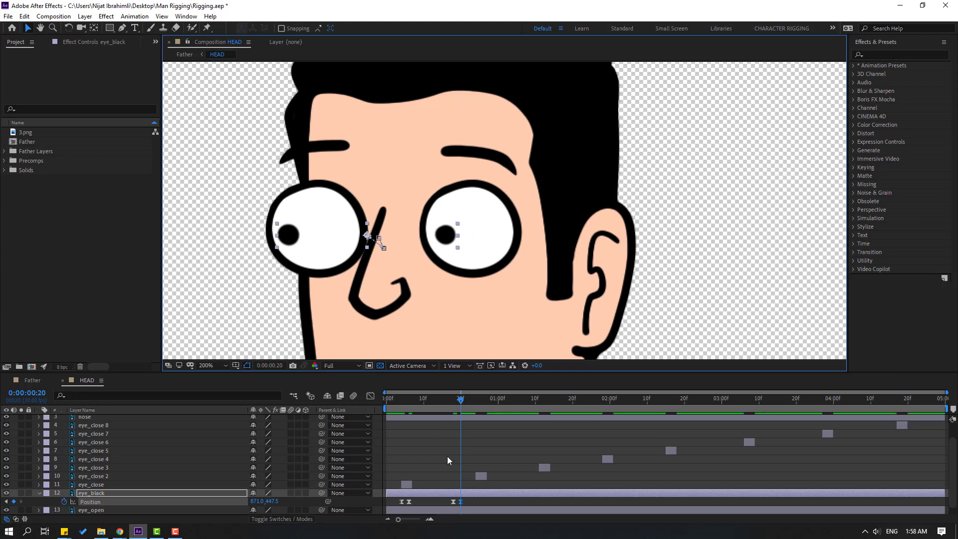
mouse_move(468, 499)
mouse_down()
mouse_move(450, 507)
mouse_move(482, 499)
mouse_up()
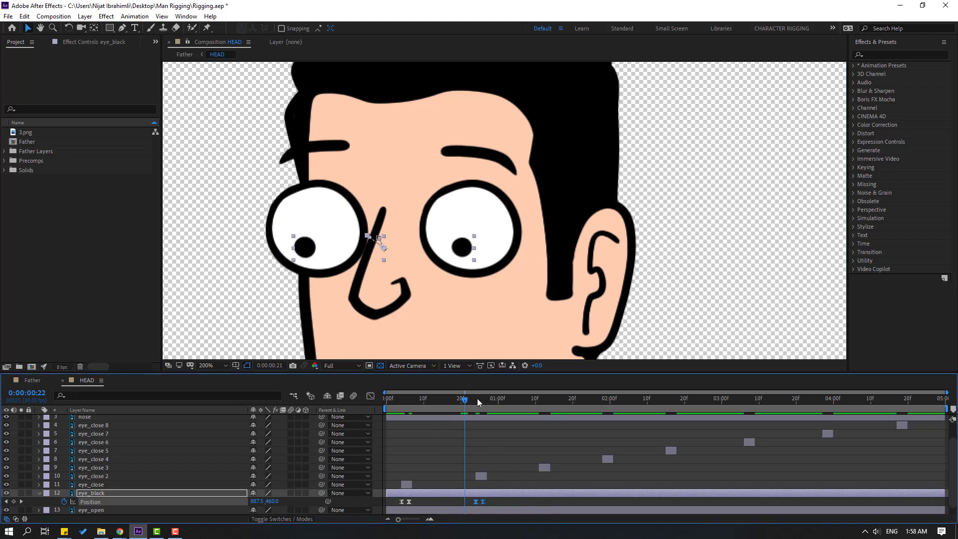
Preview the pupil movement with the first two blinks in the HEAD composition.
drag(477, 398, 494, 399)
key(space)
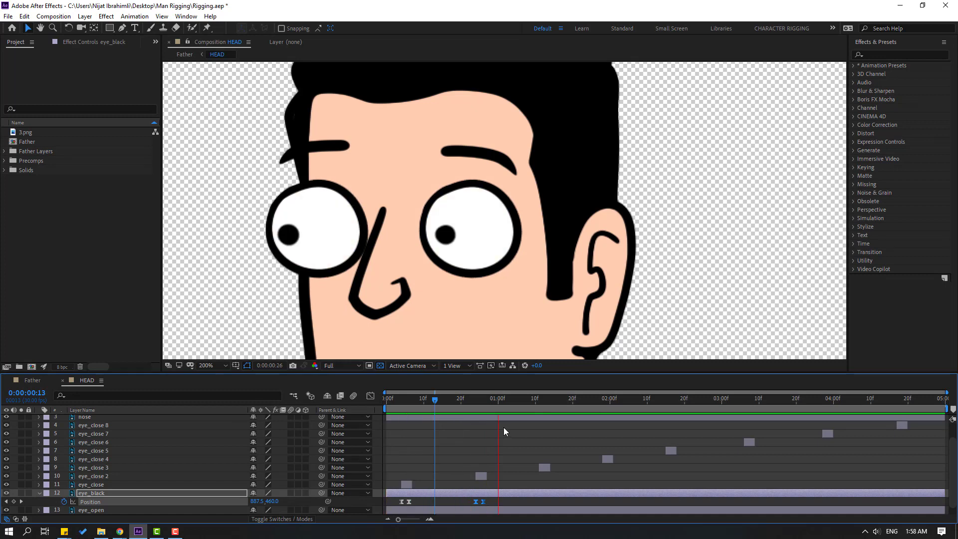
scroll(516, 344, down, 6)
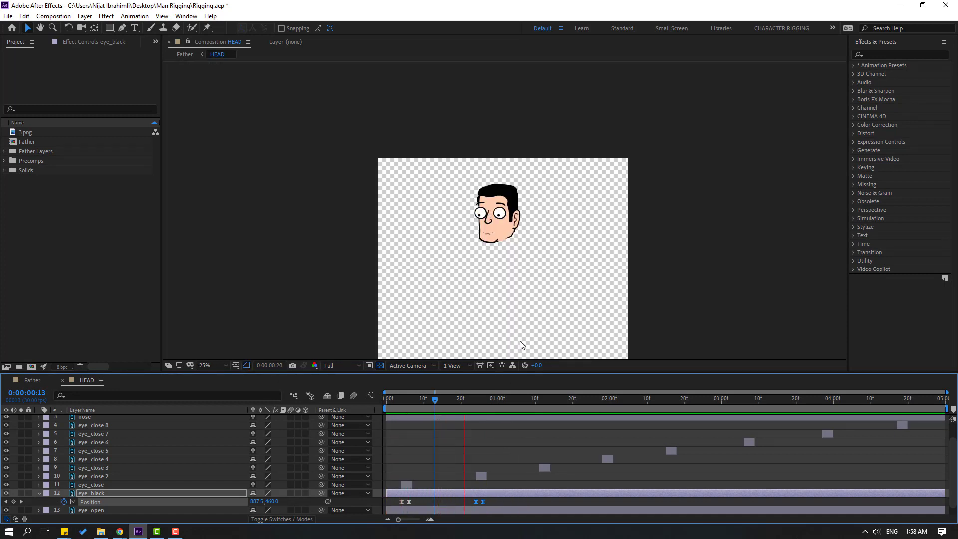
key(slash)
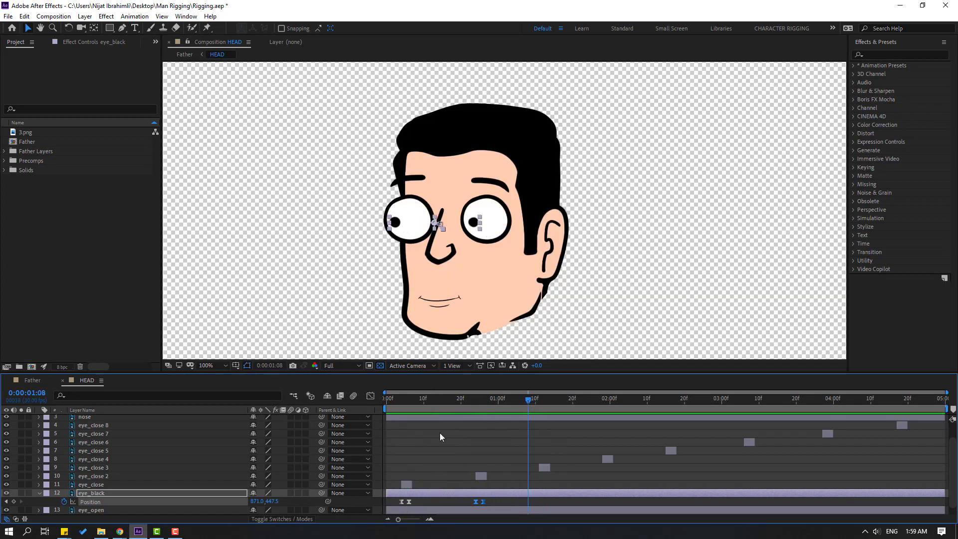
Add eye_black Position keyframes at 1:08 and 1:10, raising the pupils to about 869, 434, and shift the pair under the third blink.
click(13, 501)
key(period)
key(Page_Down)
key(Page_Down)
drag(291, 240, 290, 227)
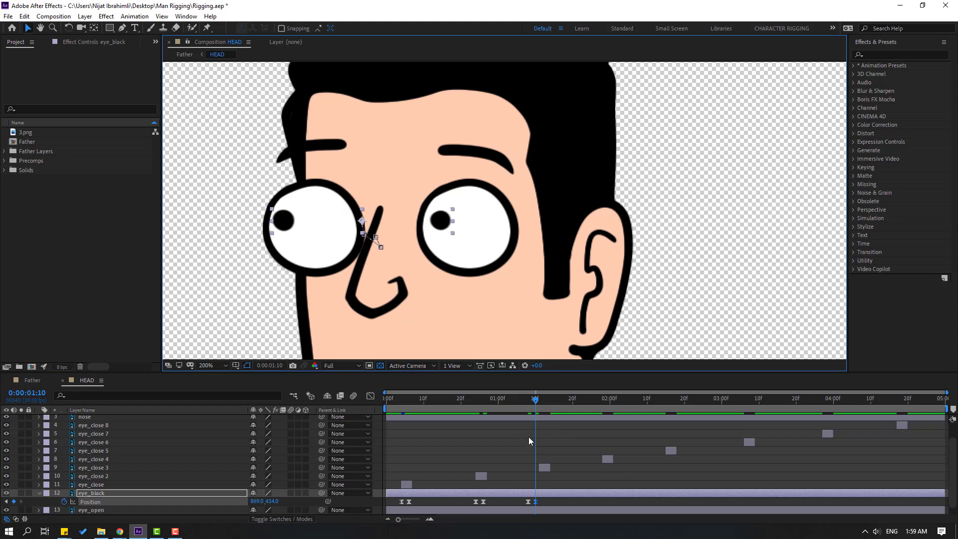
drag(535, 502, 552, 506)
click(558, 402)
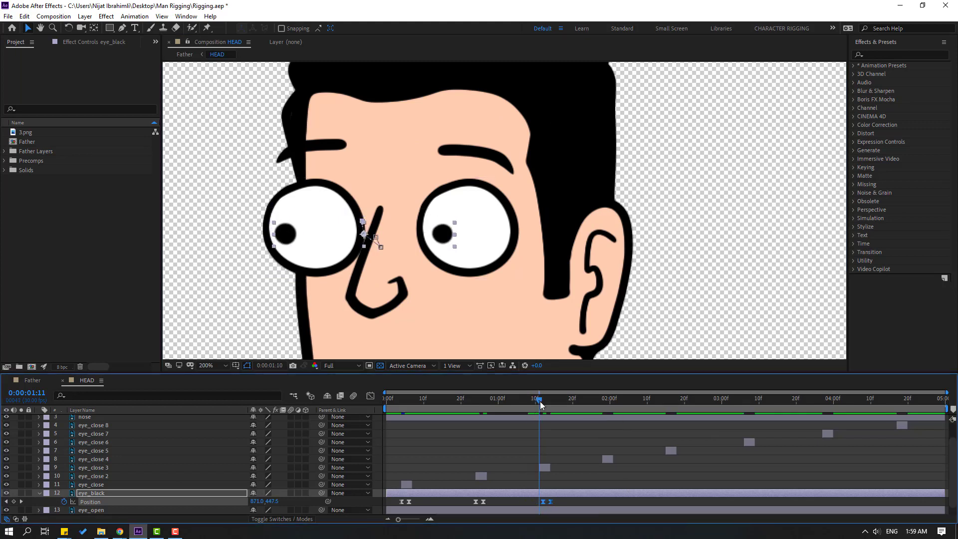
Add eye_black Position keyframes at 1:20 and 1:22, lowering the pupils to about 871, 449, and shift the pair under the fourth blink.
click(573, 405)
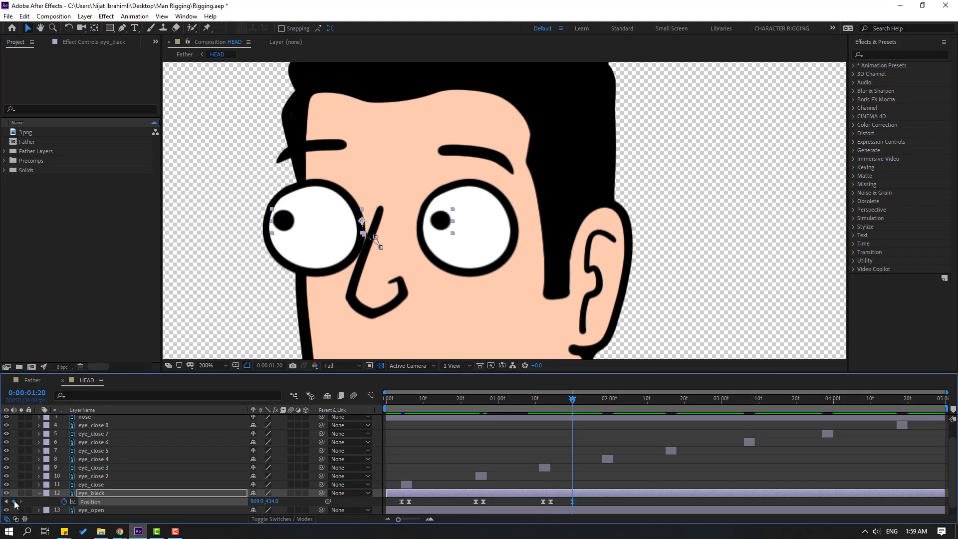
key(Page_Down)
key(Page_Down)
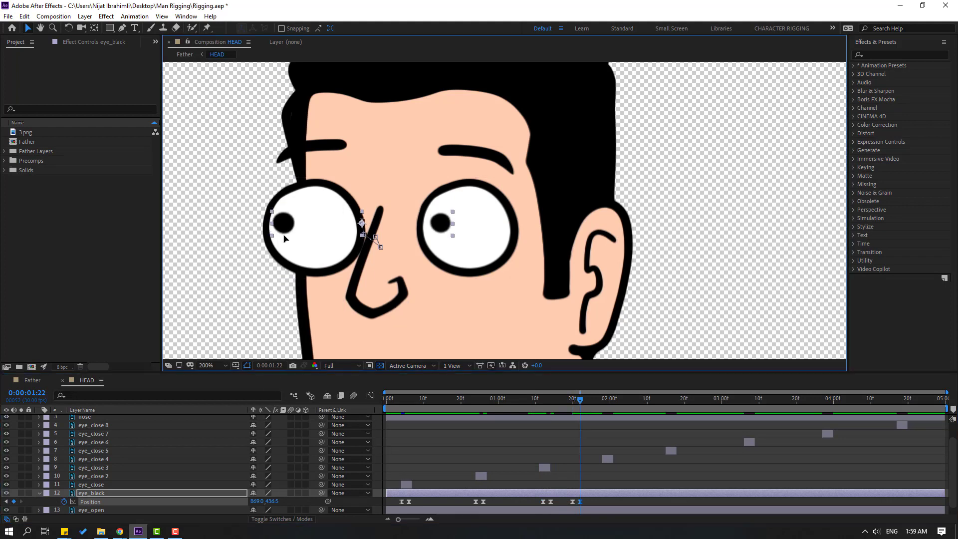
drag(283, 227, 285, 241)
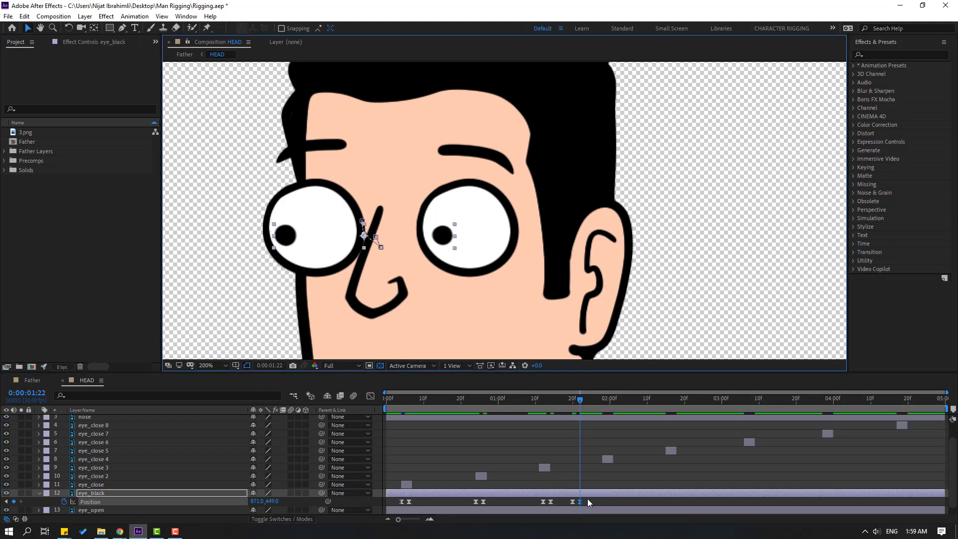
drag(582, 501, 400, 505)
Paste a copy of the four eye_black Position keyframe pairs at 2:15 and shift the pasted pairs under the remaining blinks.
drag(634, 402, 666, 404)
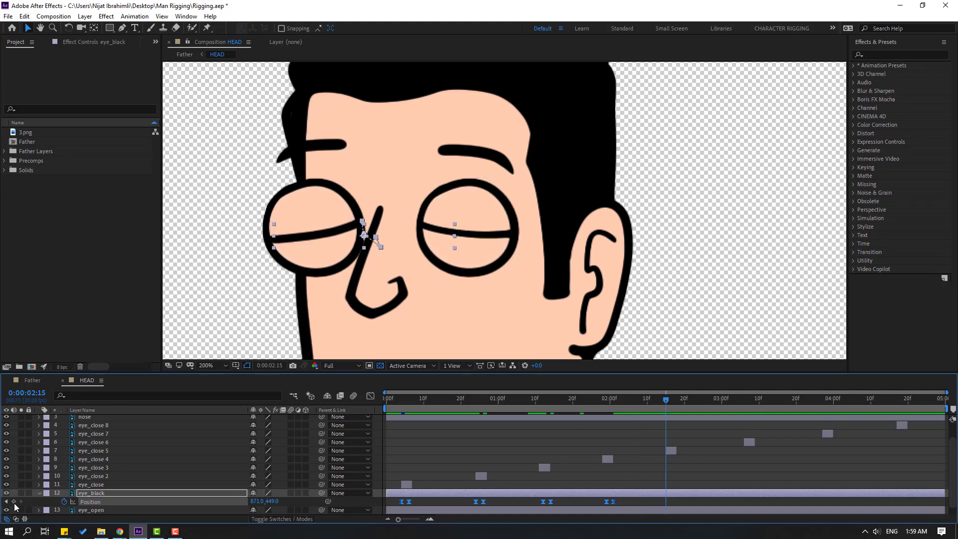
key(ctrl+v)
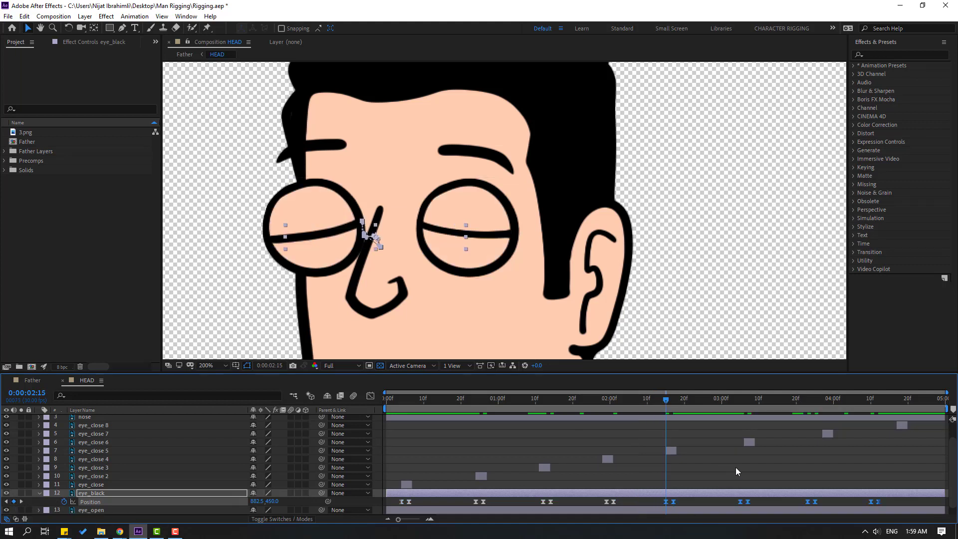
drag(736, 467, 756, 501)
drag(817, 503, 911, 502)
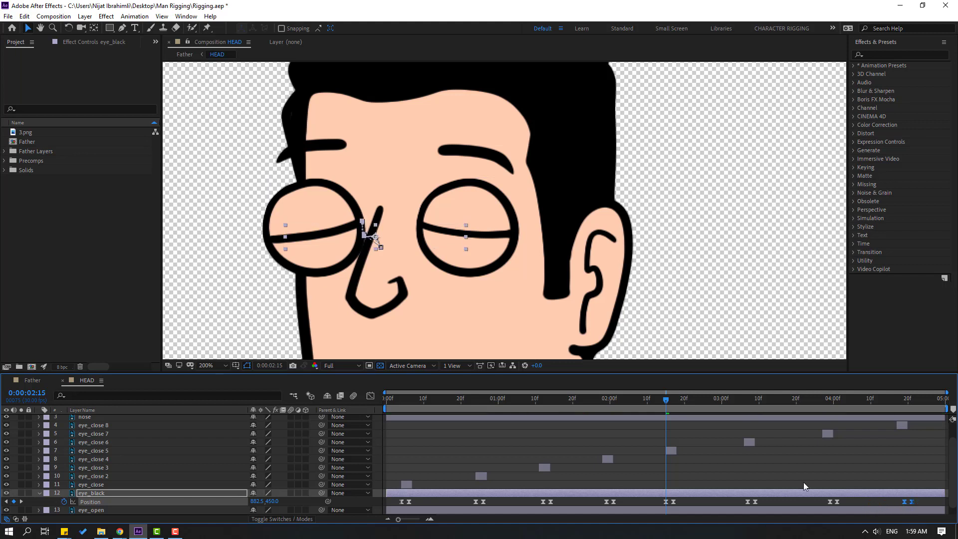
Copy the fourth pair's ending Position keyframe onto the one at 2:15, and check the pupils between the fourth and fifth blinks.
drag(607, 400, 634, 482)
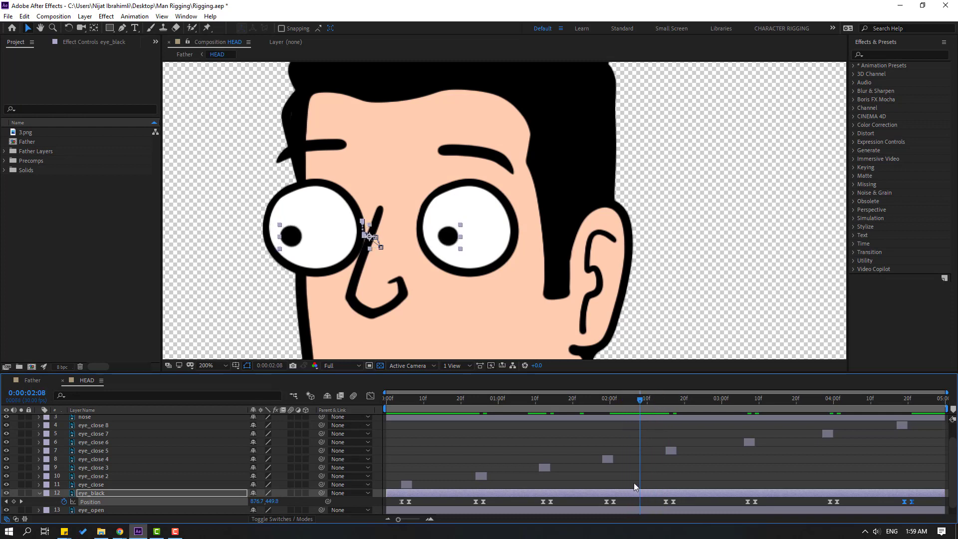
click(612, 501)
drag(641, 402, 666, 400)
click(666, 502)
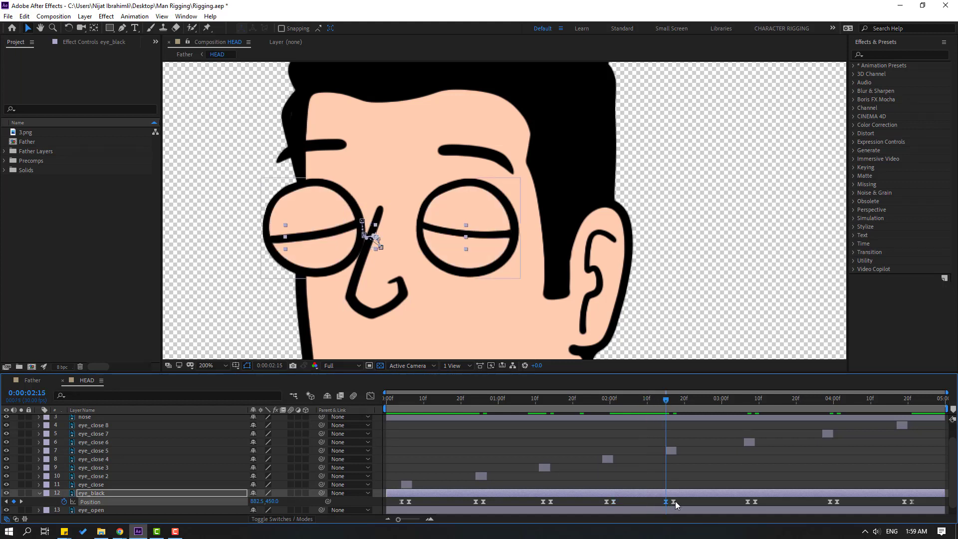
click(617, 403)
mouse_move(618, 403)
mouse_down()
mouse_move(657, 402)
mouse_move(627, 401)
mouse_up()
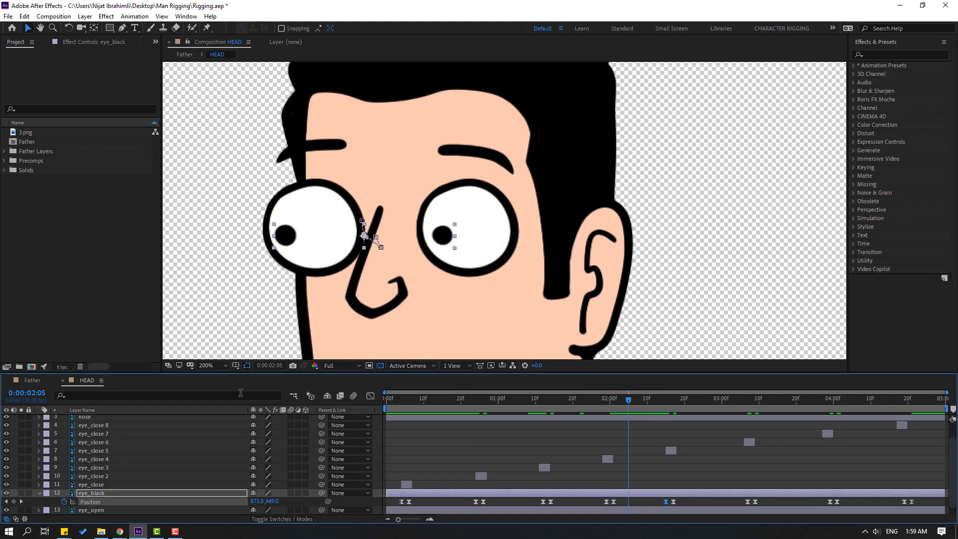
Close the HEAD composition and preview the walk cycle in the Father composition with the view set to Fit up to 100%.
click(62, 380)
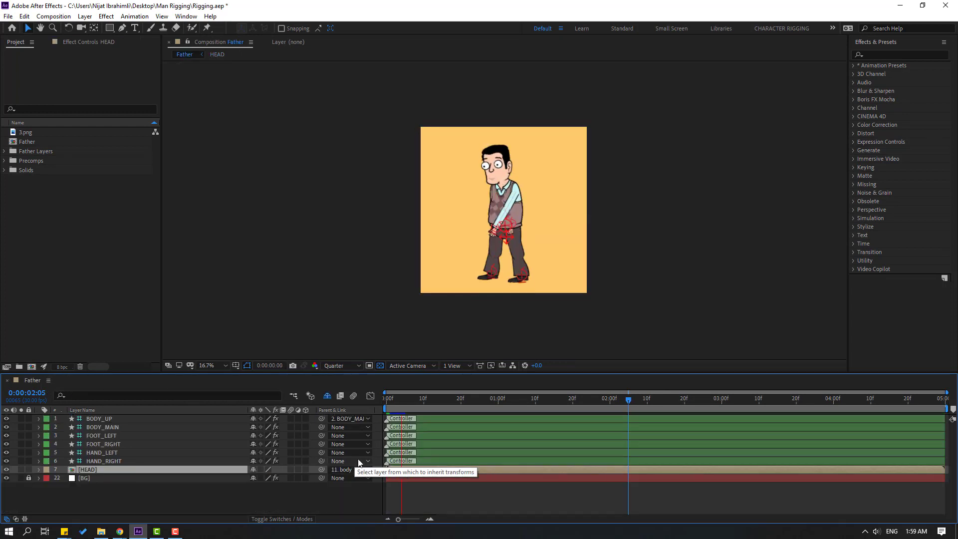
click(210, 365)
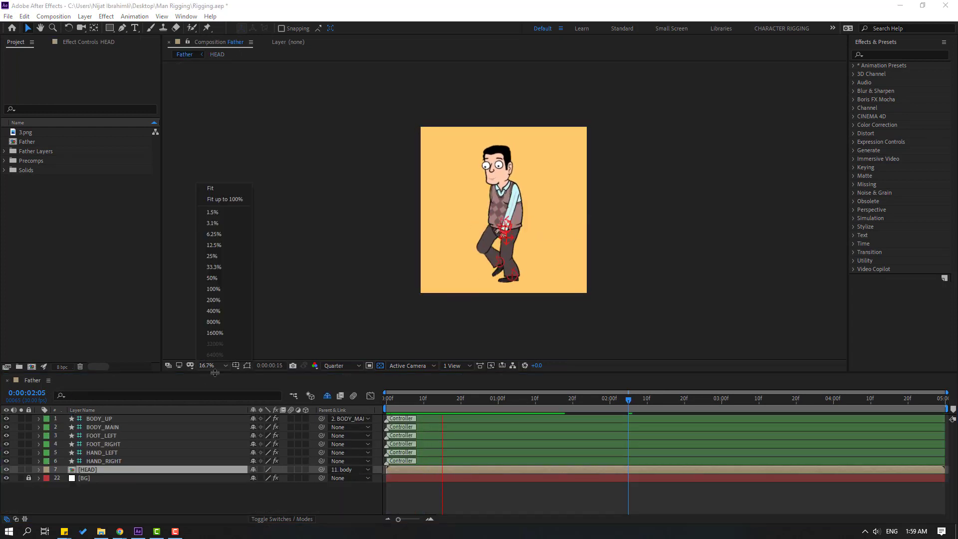
click(221, 199)
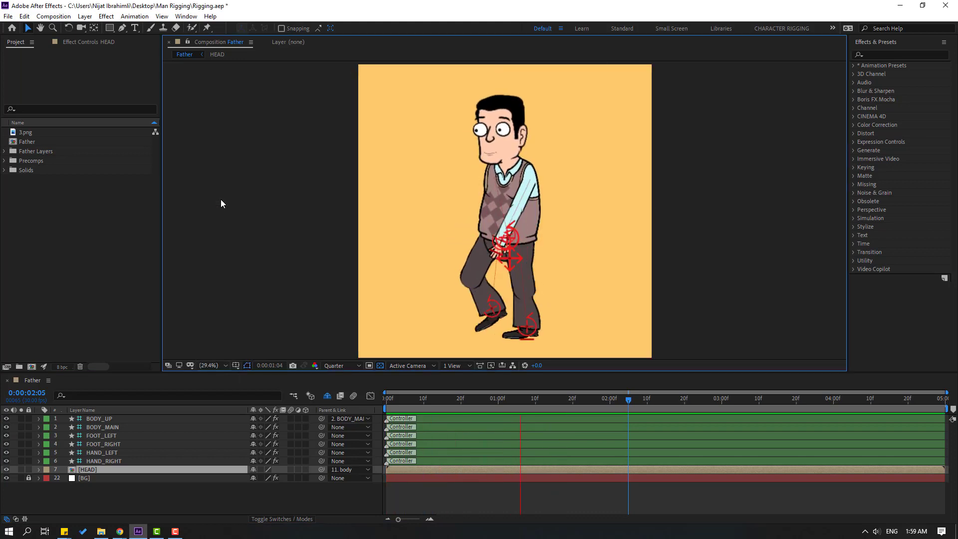